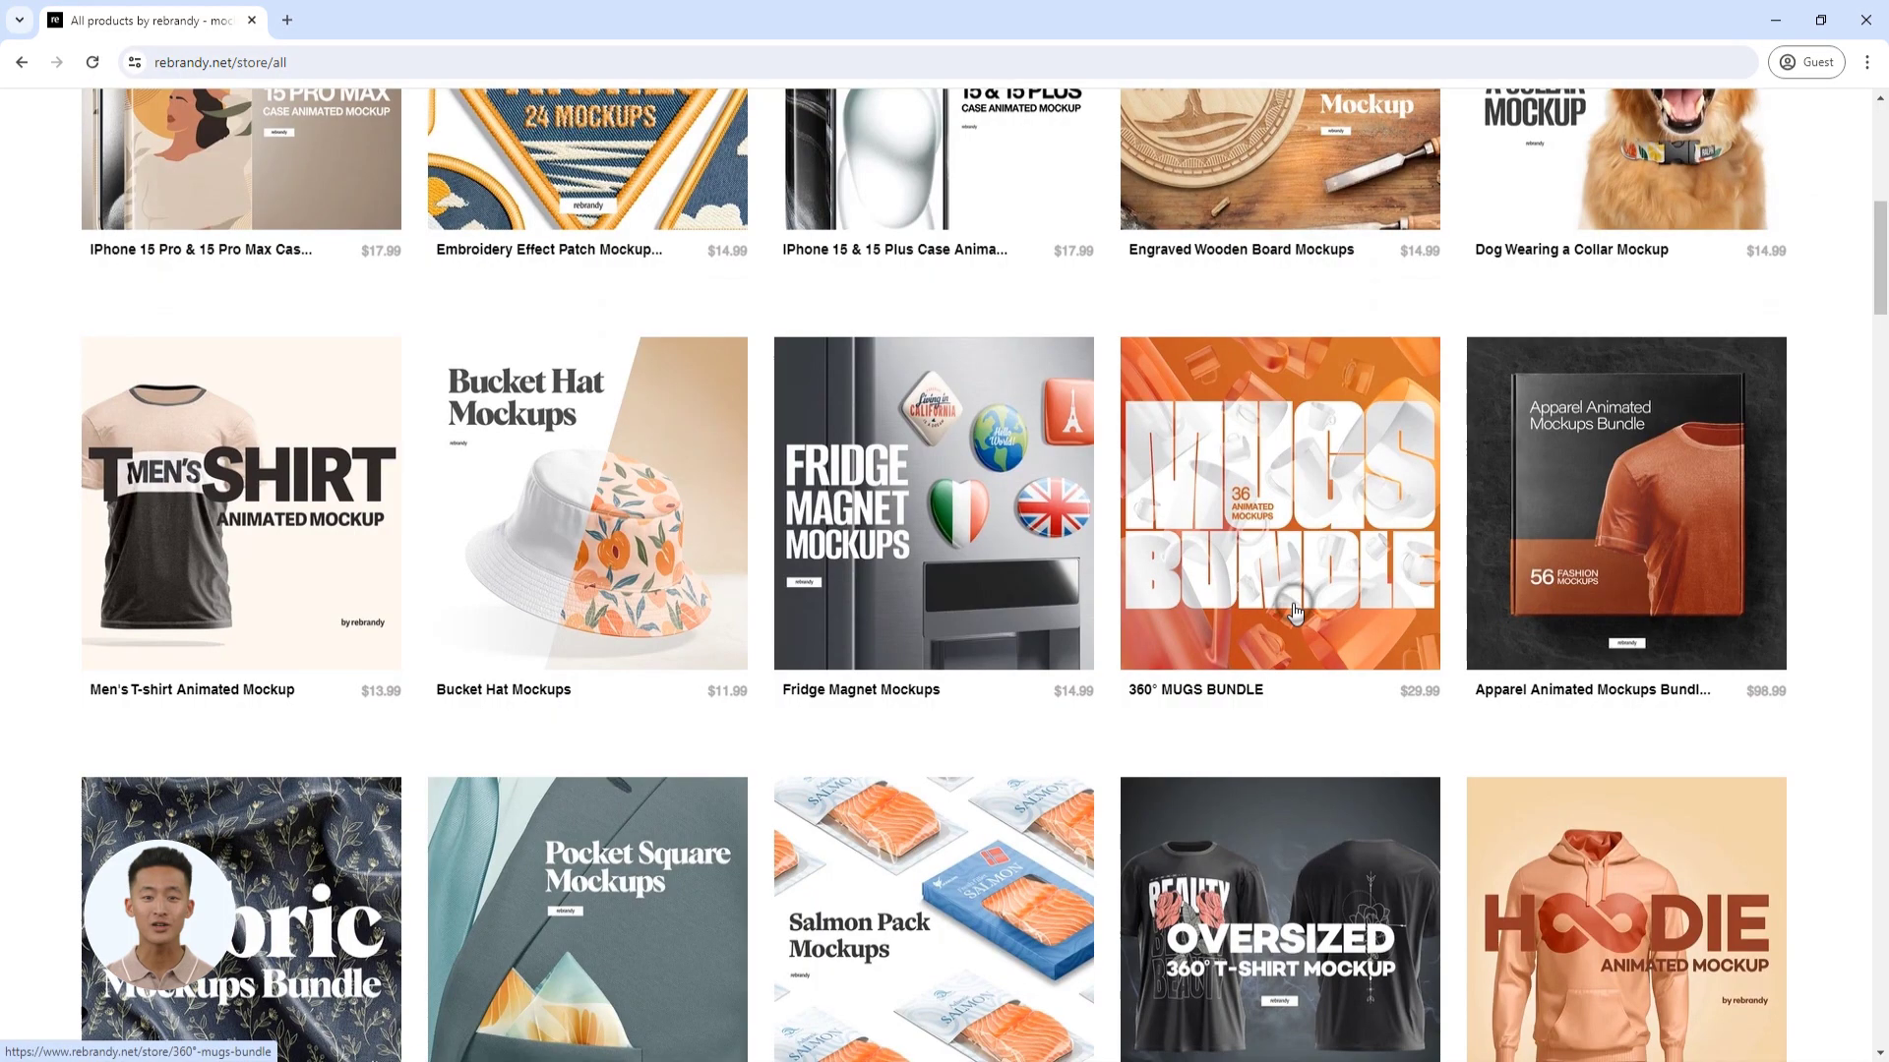
Open the 360° MUGS BUNDLE product page and flip its previews to 36 Mug Mockups.
click(1280, 637)
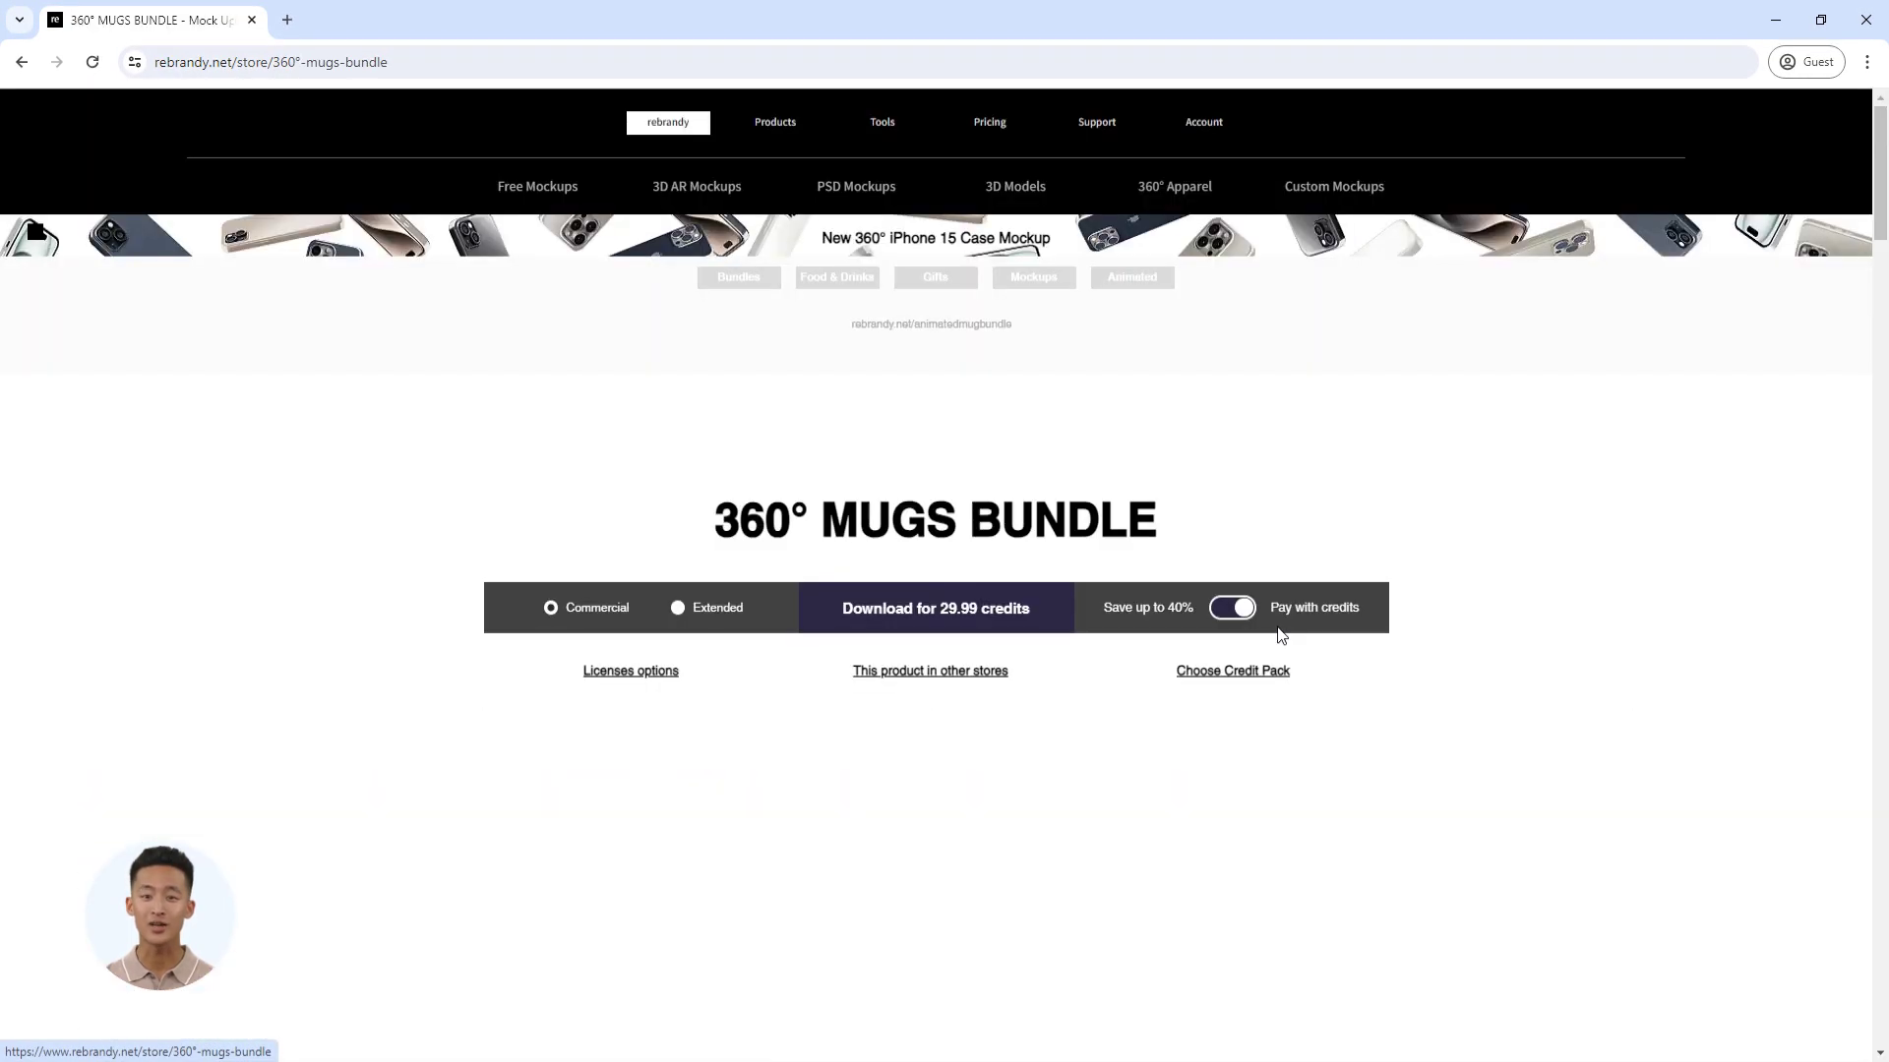
scroll(1434, 563, down, 2)
scroll(1434, 561, down, 2)
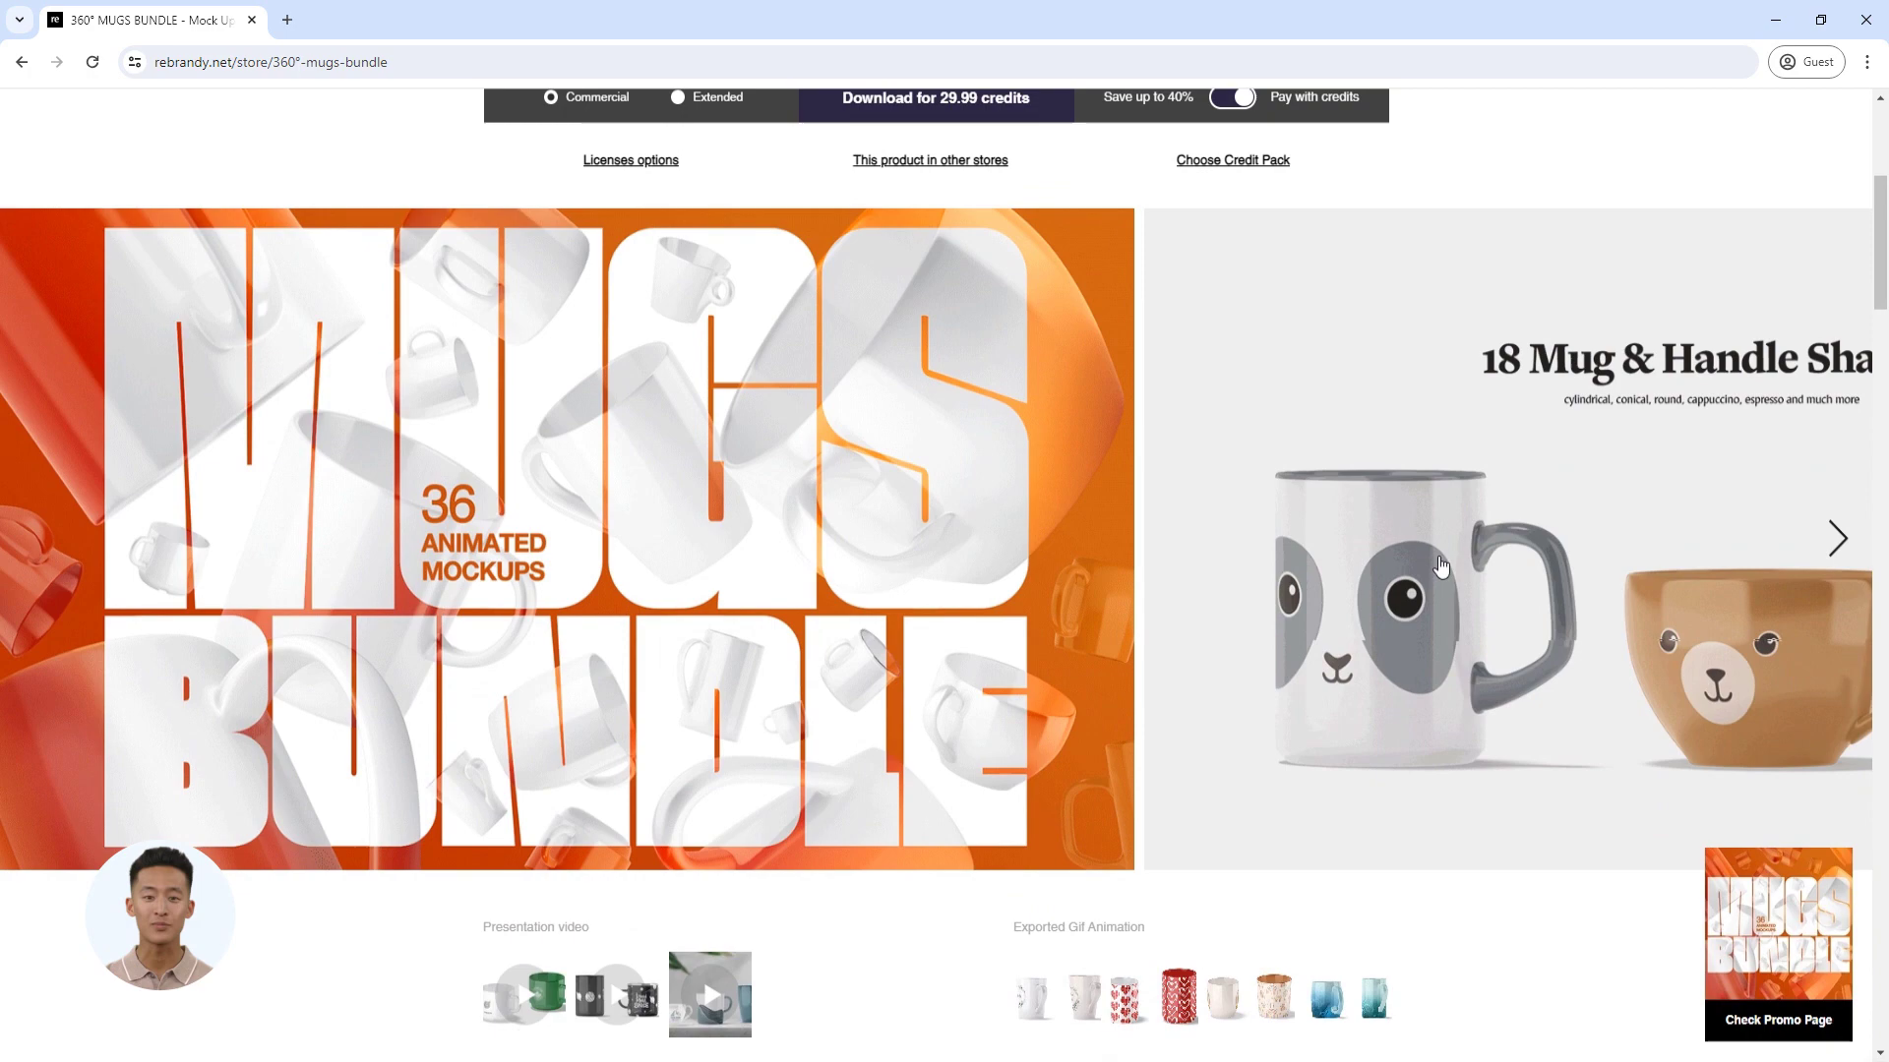
click(1838, 544)
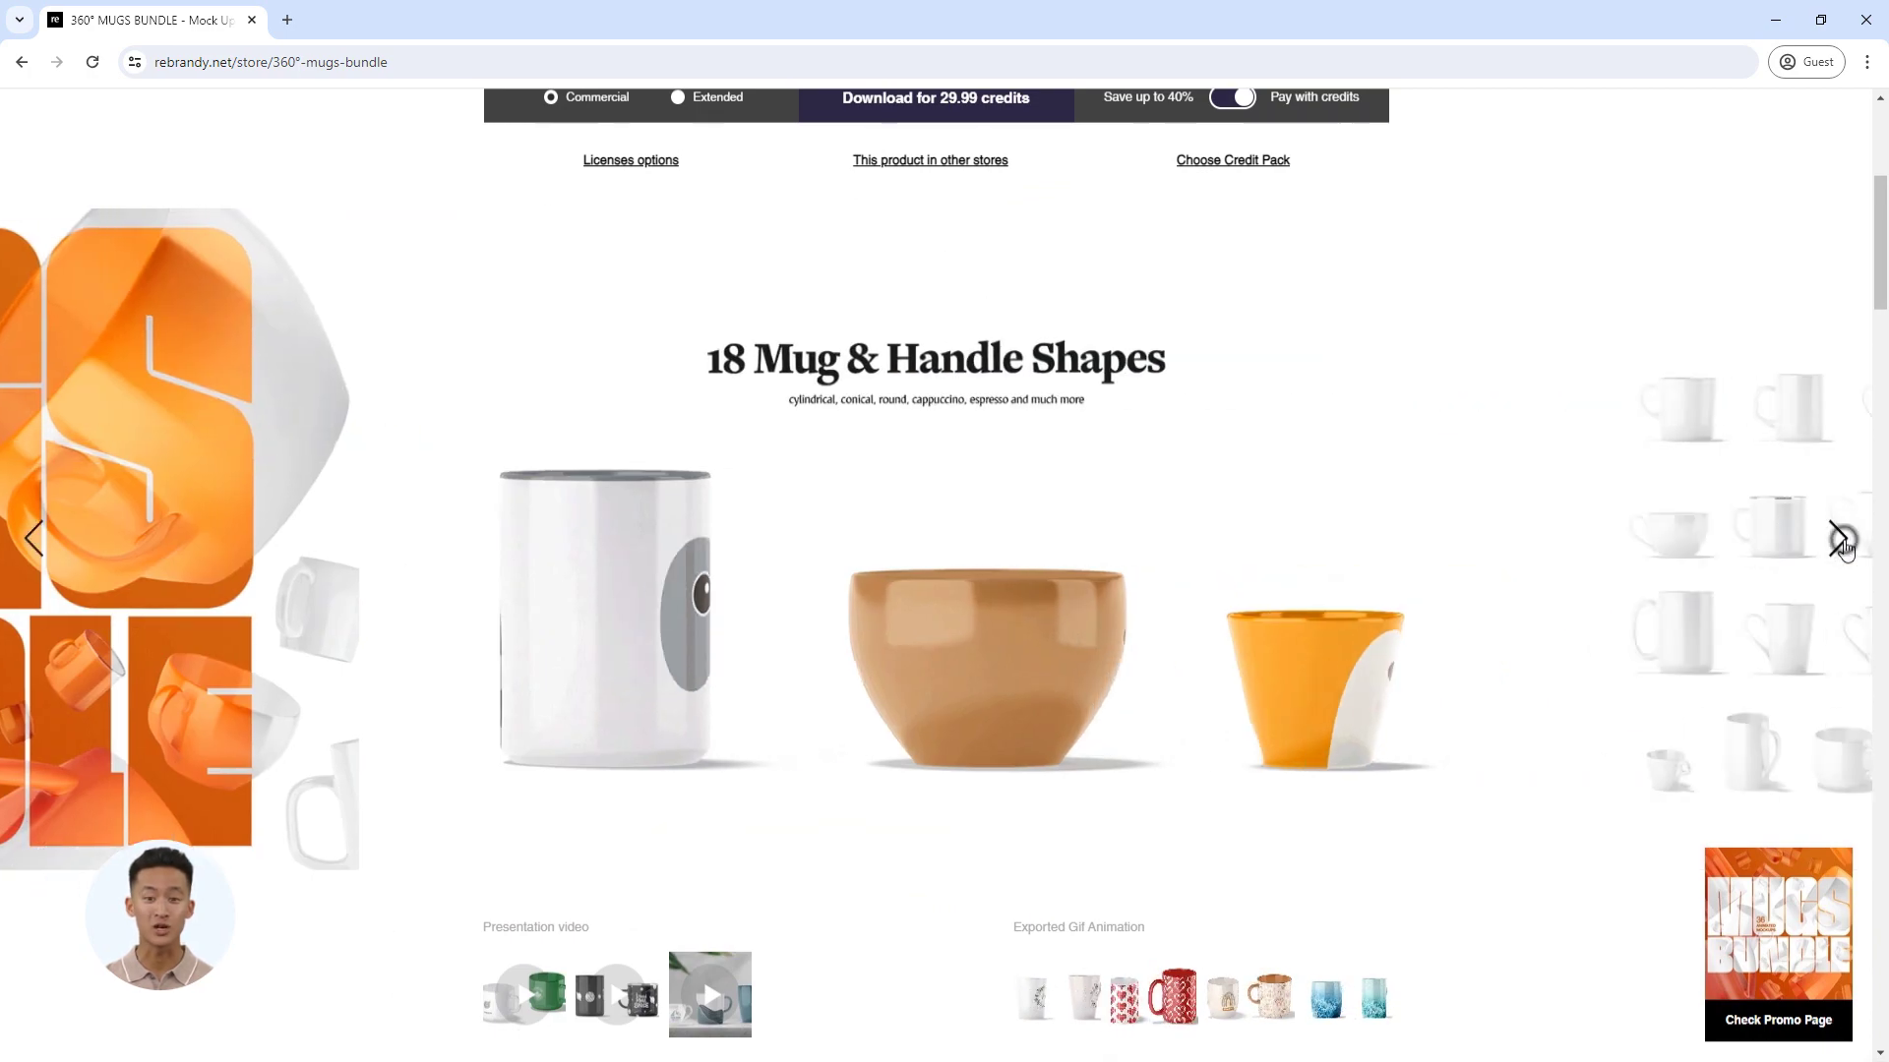
click(1839, 541)
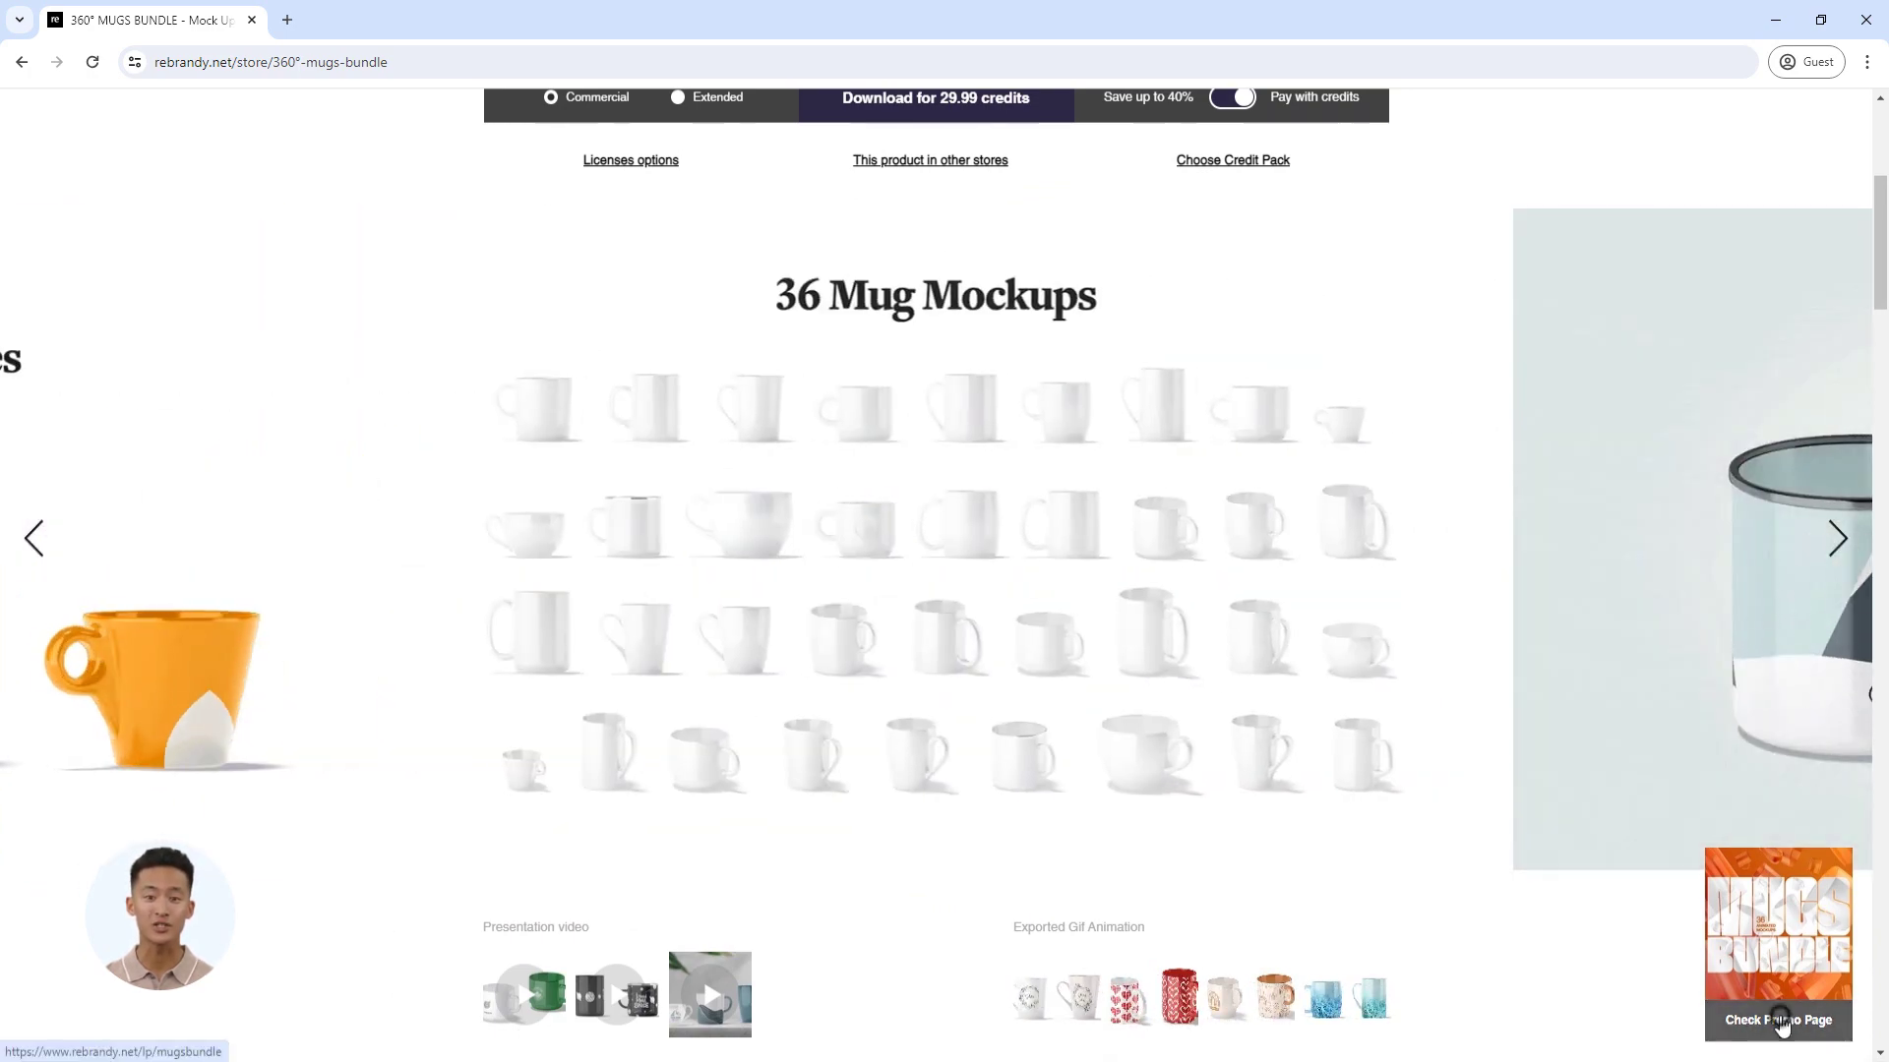
Open the mugs bundle promo landing page and scroll down through it.
click(1682, 1001)
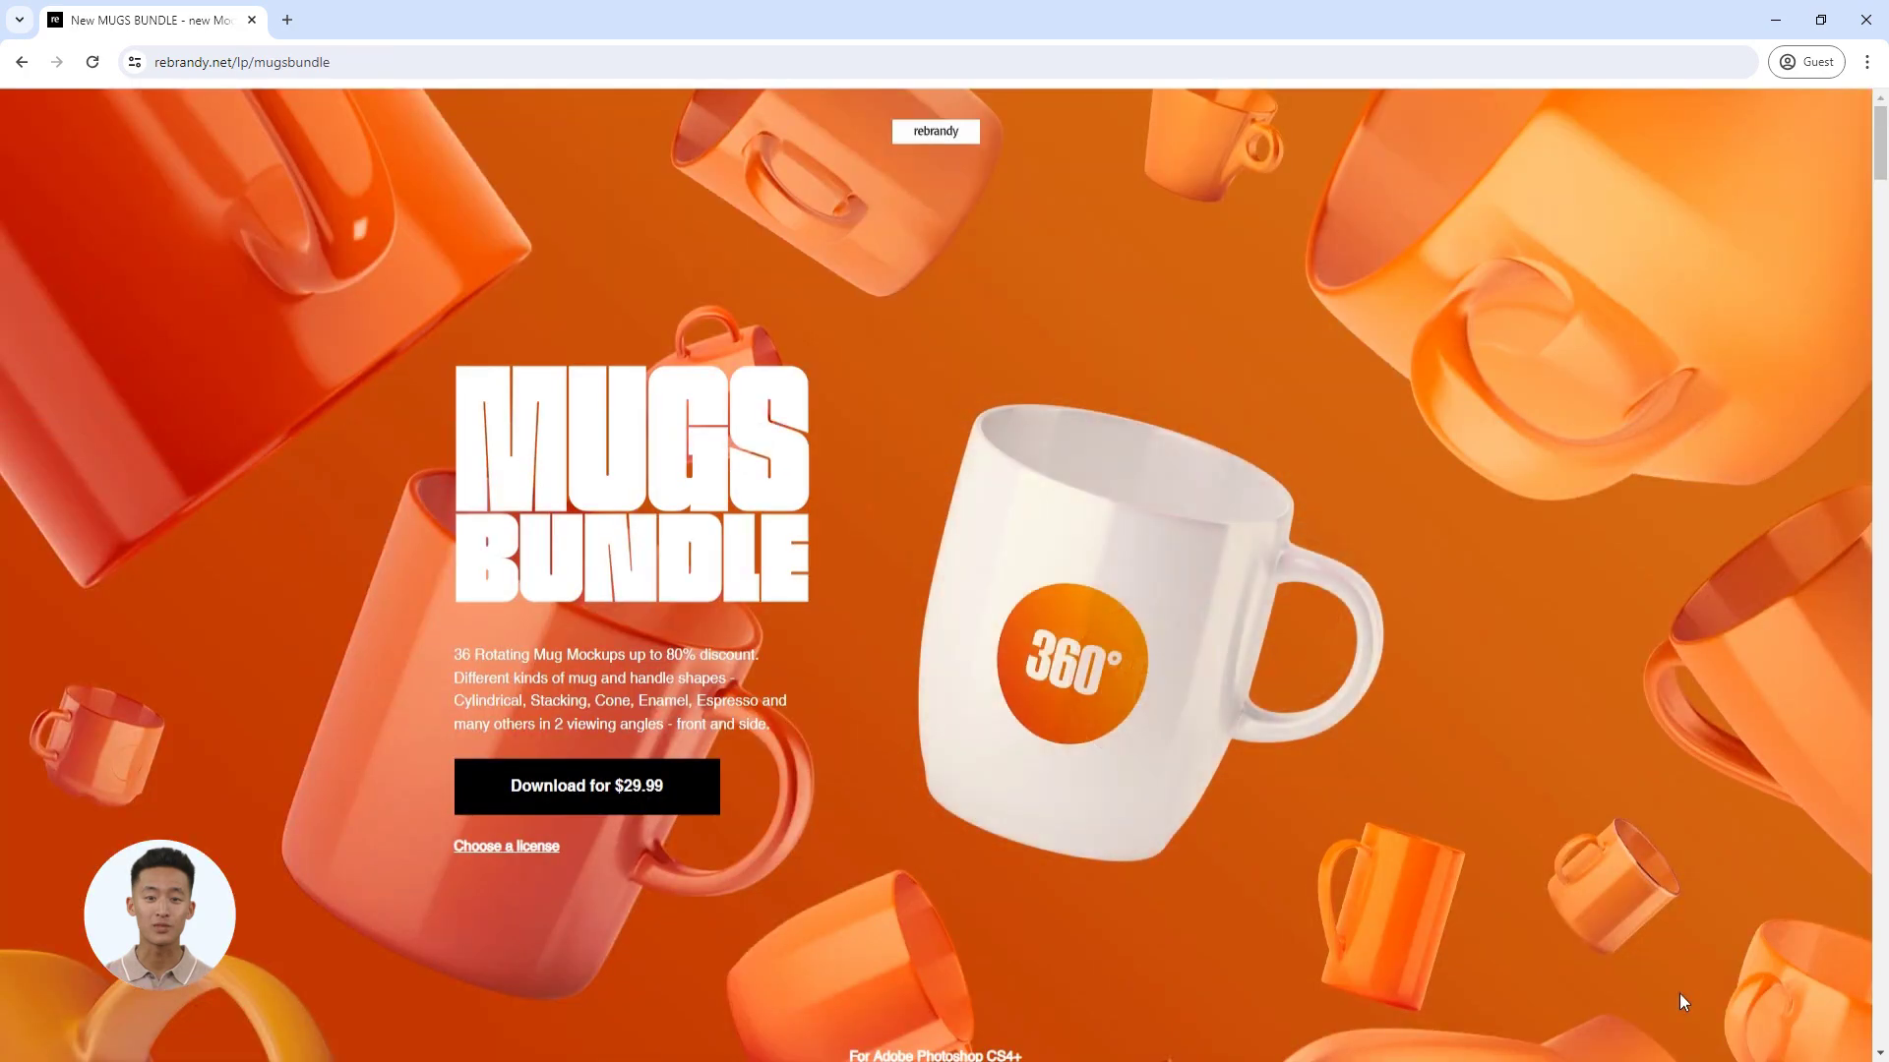
scroll(1679, 994, down, 8)
scroll(1678, 990, down, 10)
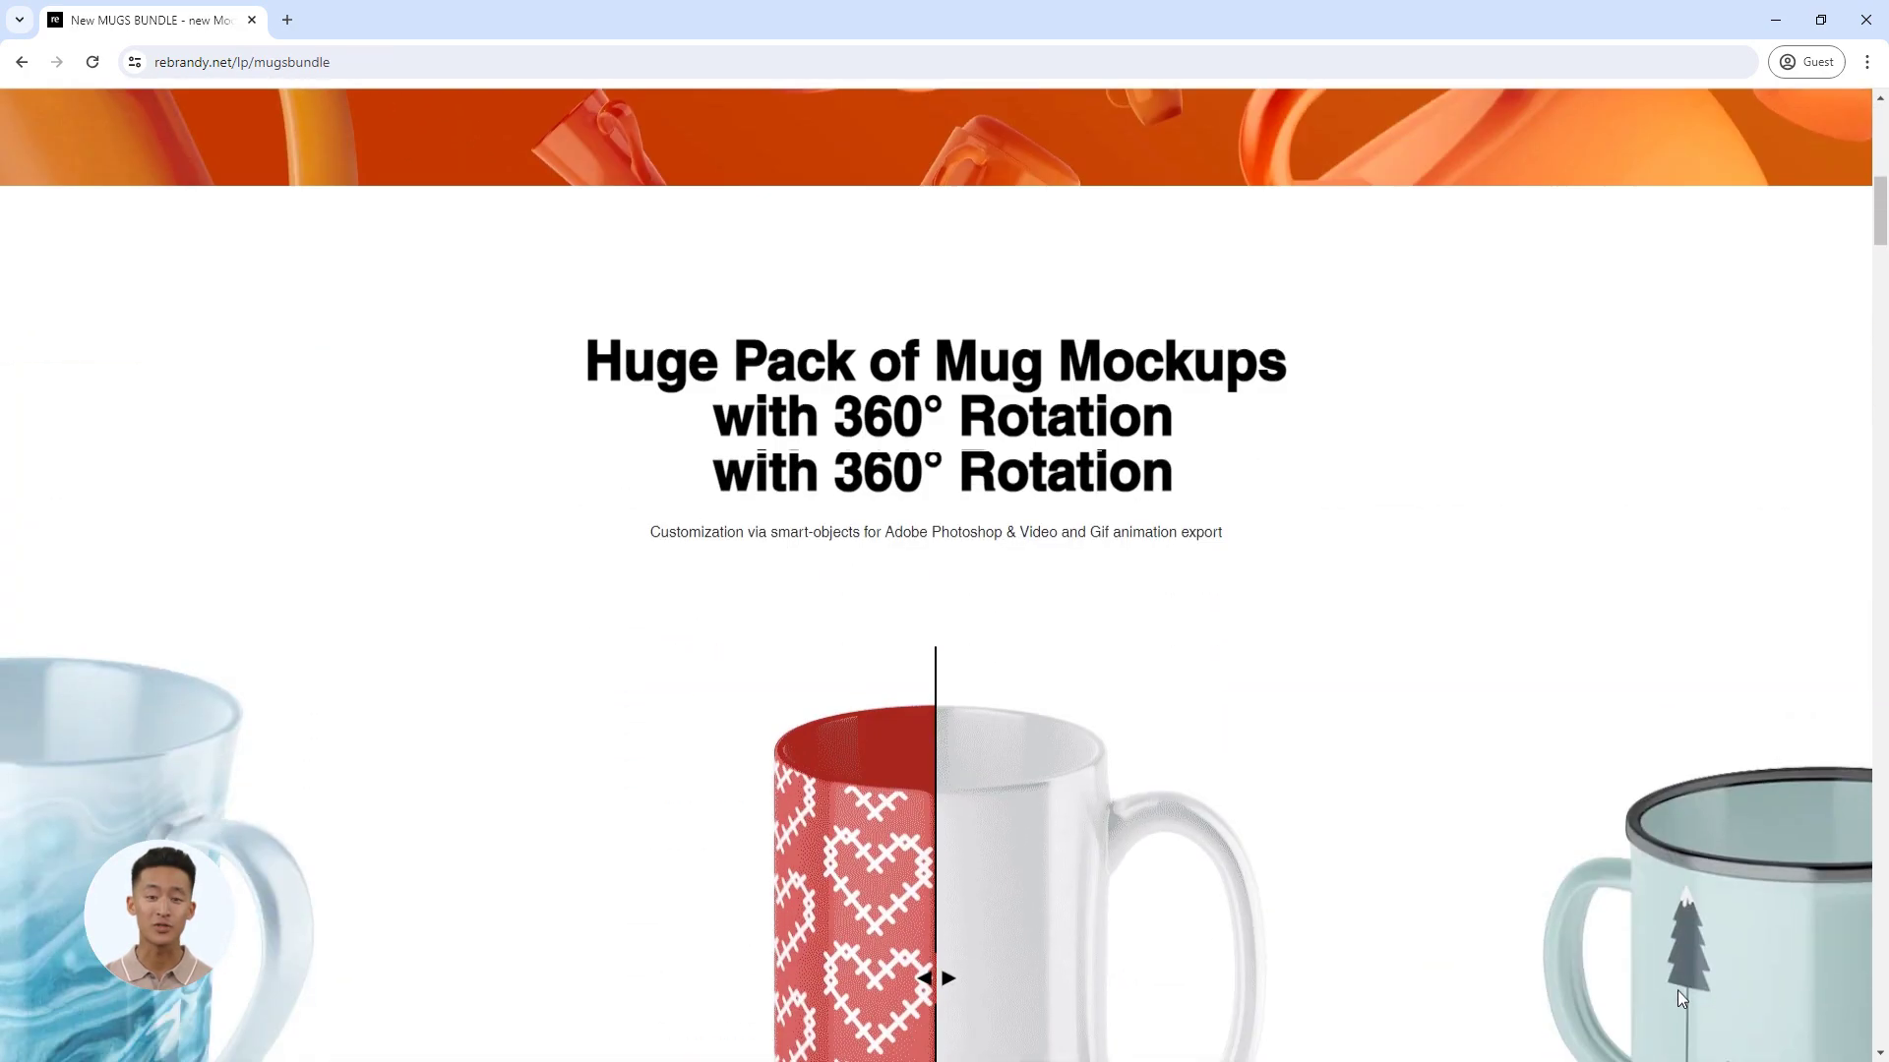
scroll(1679, 997, down, 12)
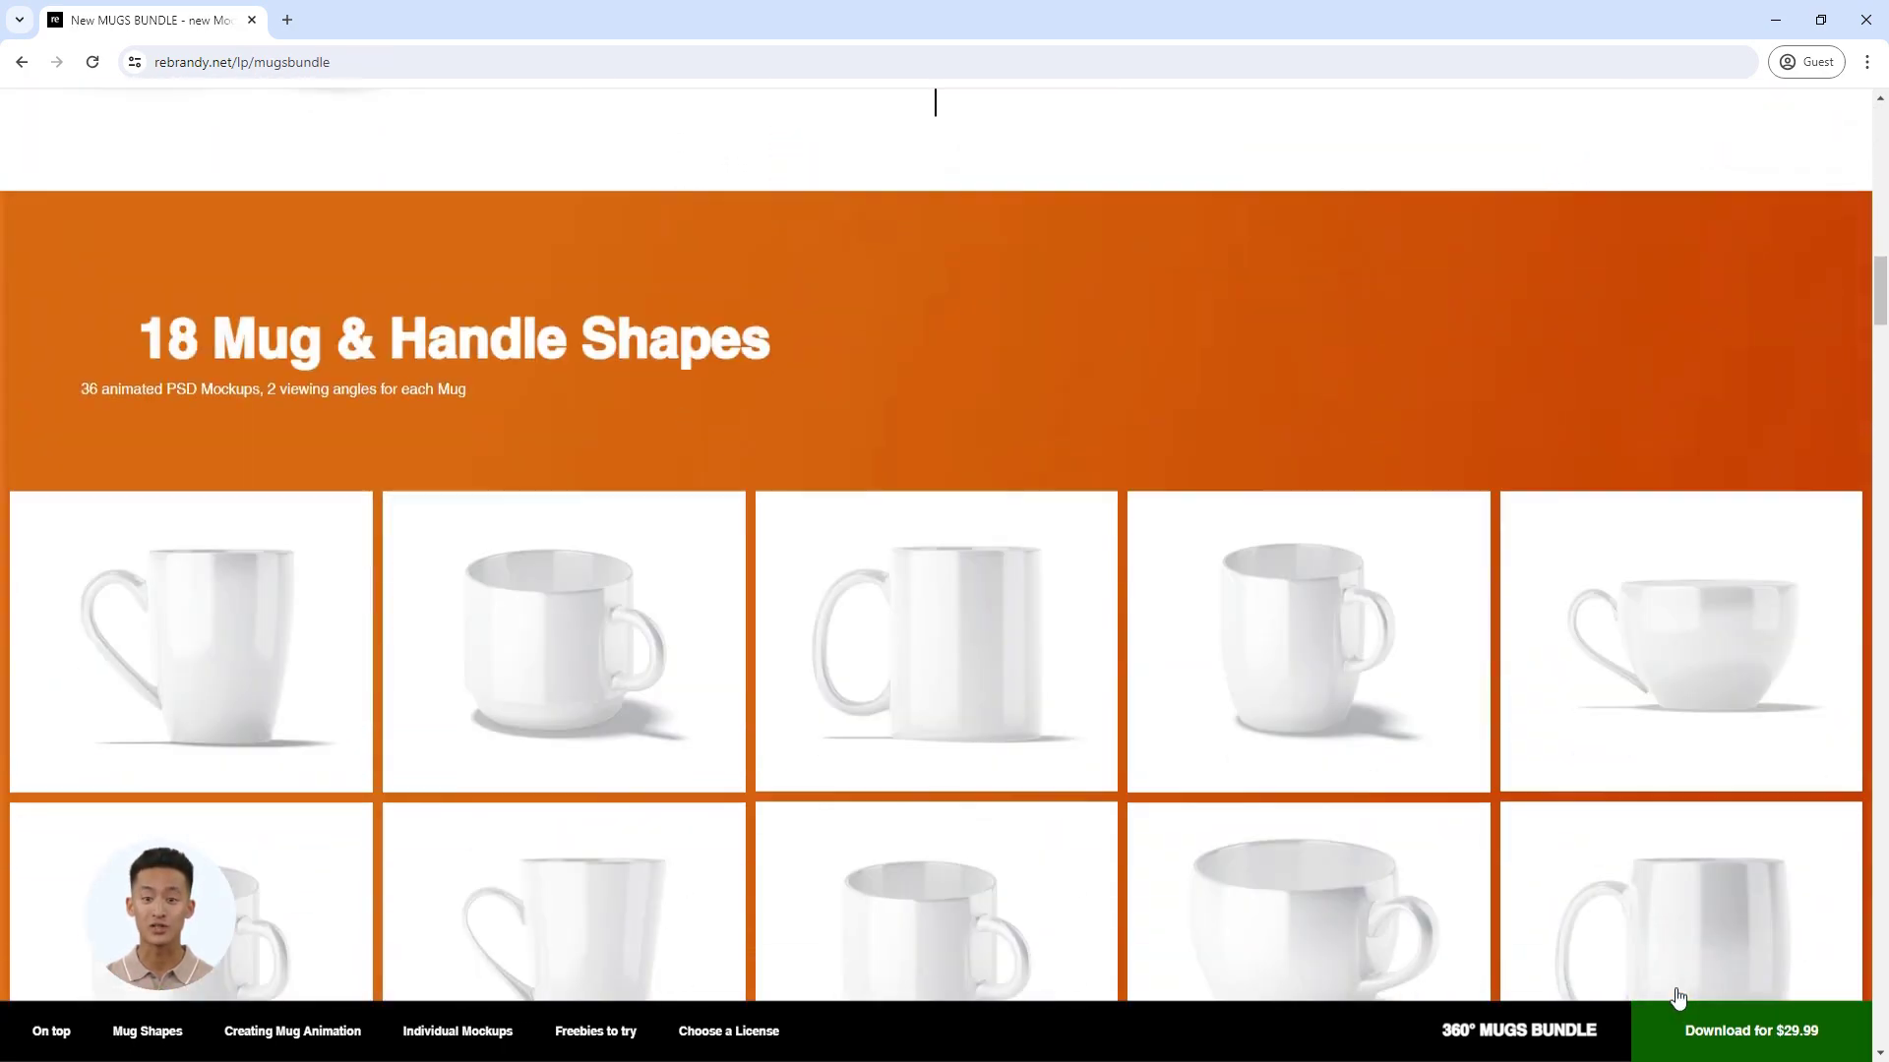
scroll(1677, 994, down, 15)
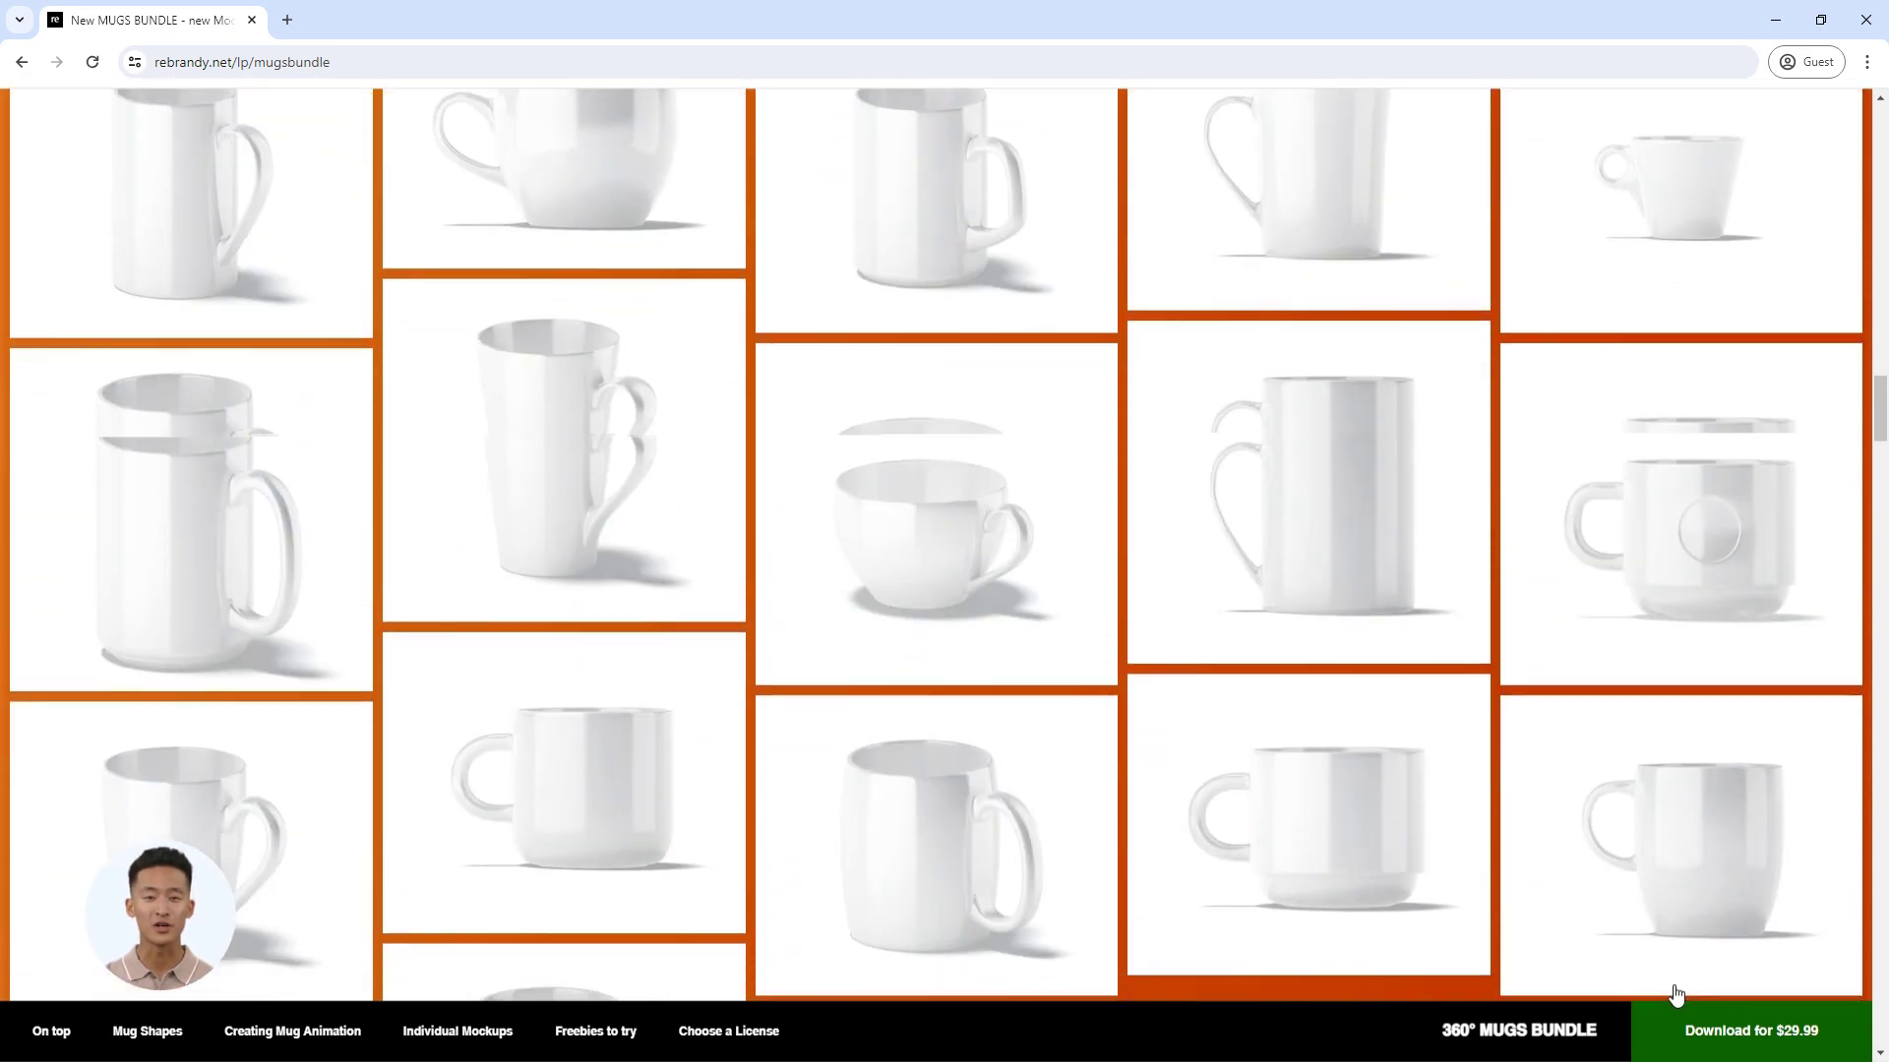
scroll(1672, 980, down, 3)
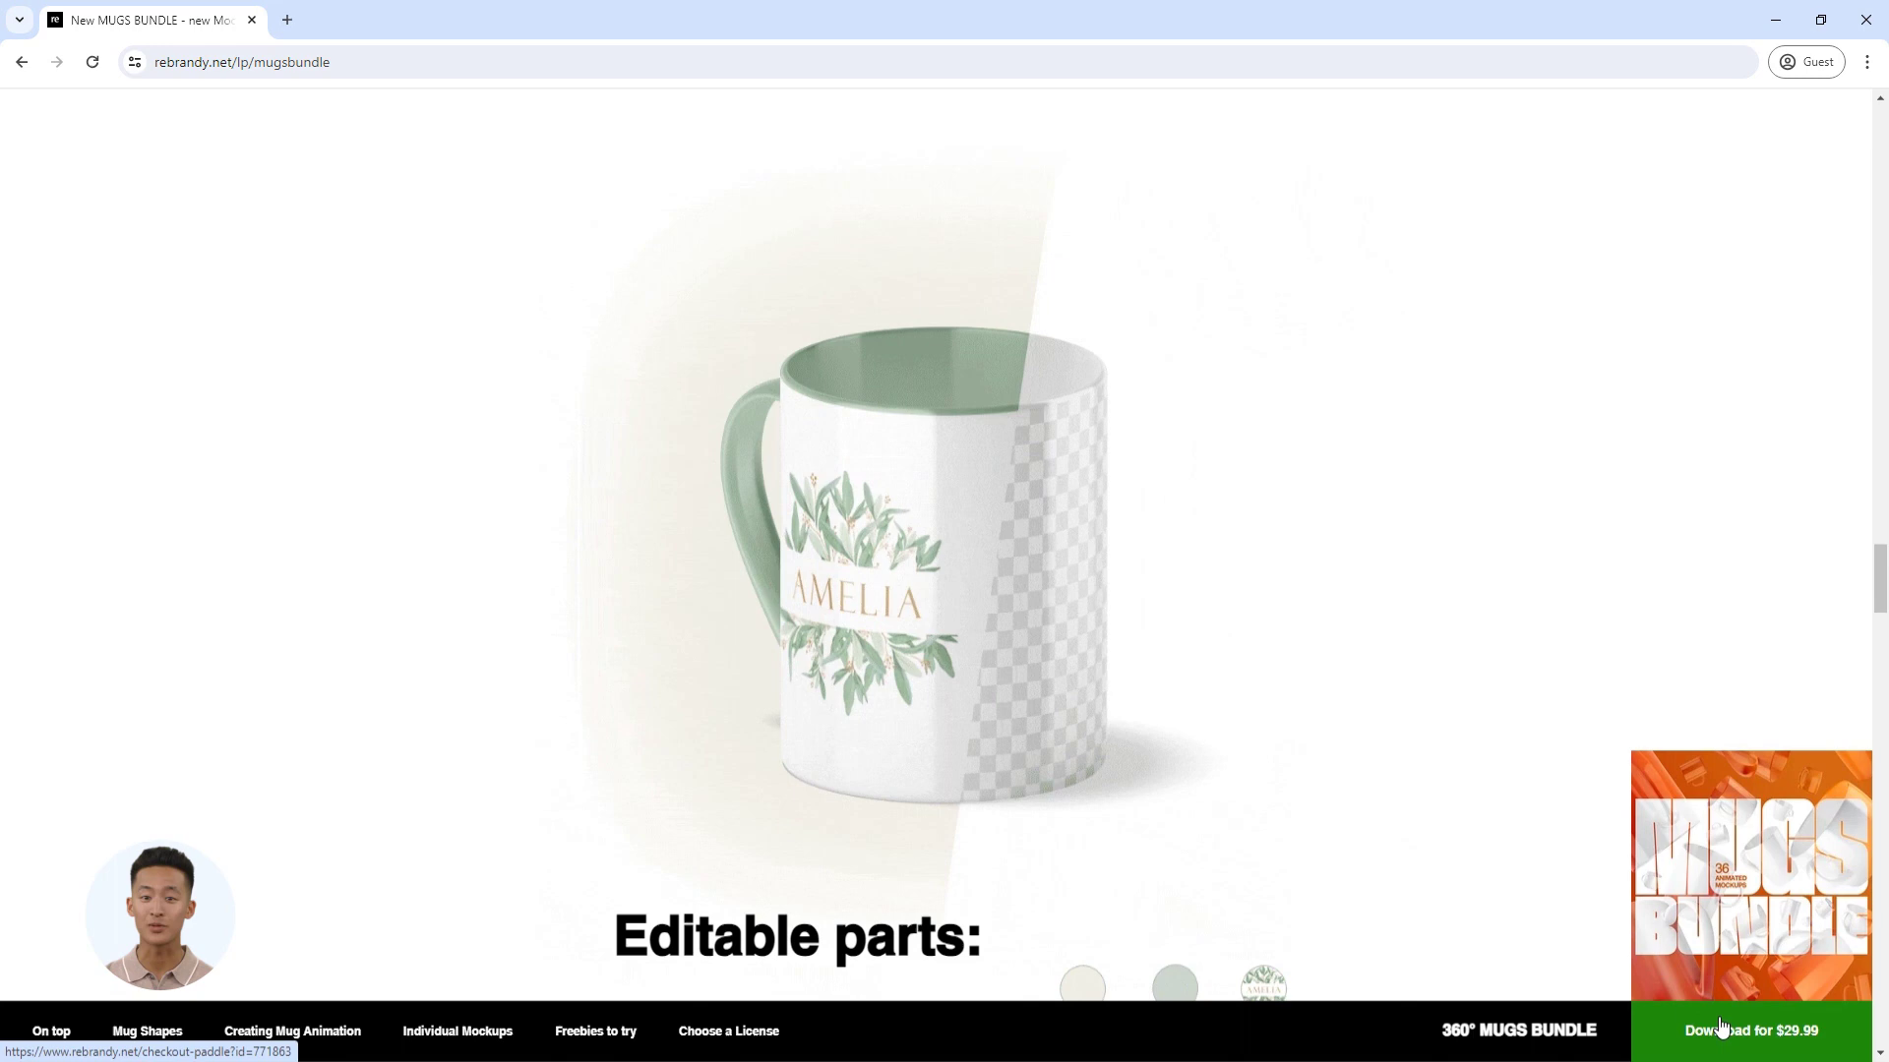
Start the $29.99 bundle checkout and apply the discount code MUG50.
click(1694, 1002)
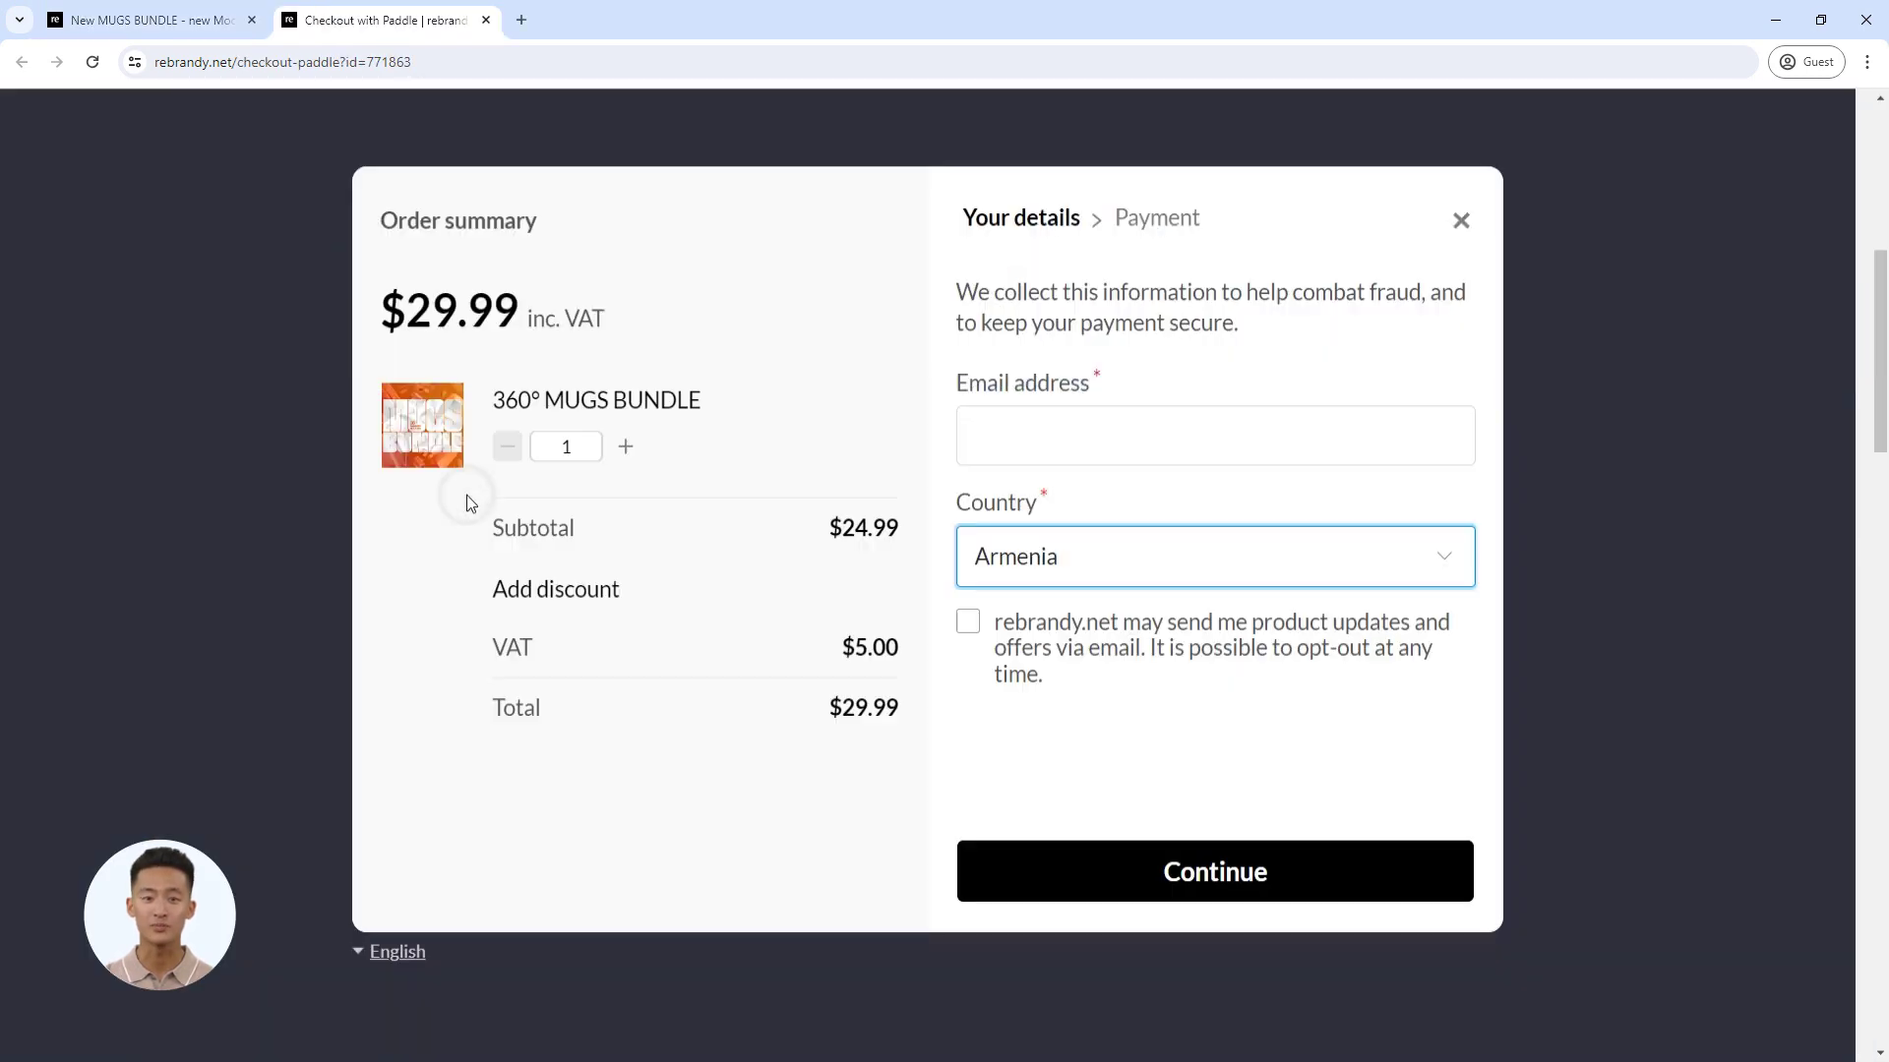
click(540, 590)
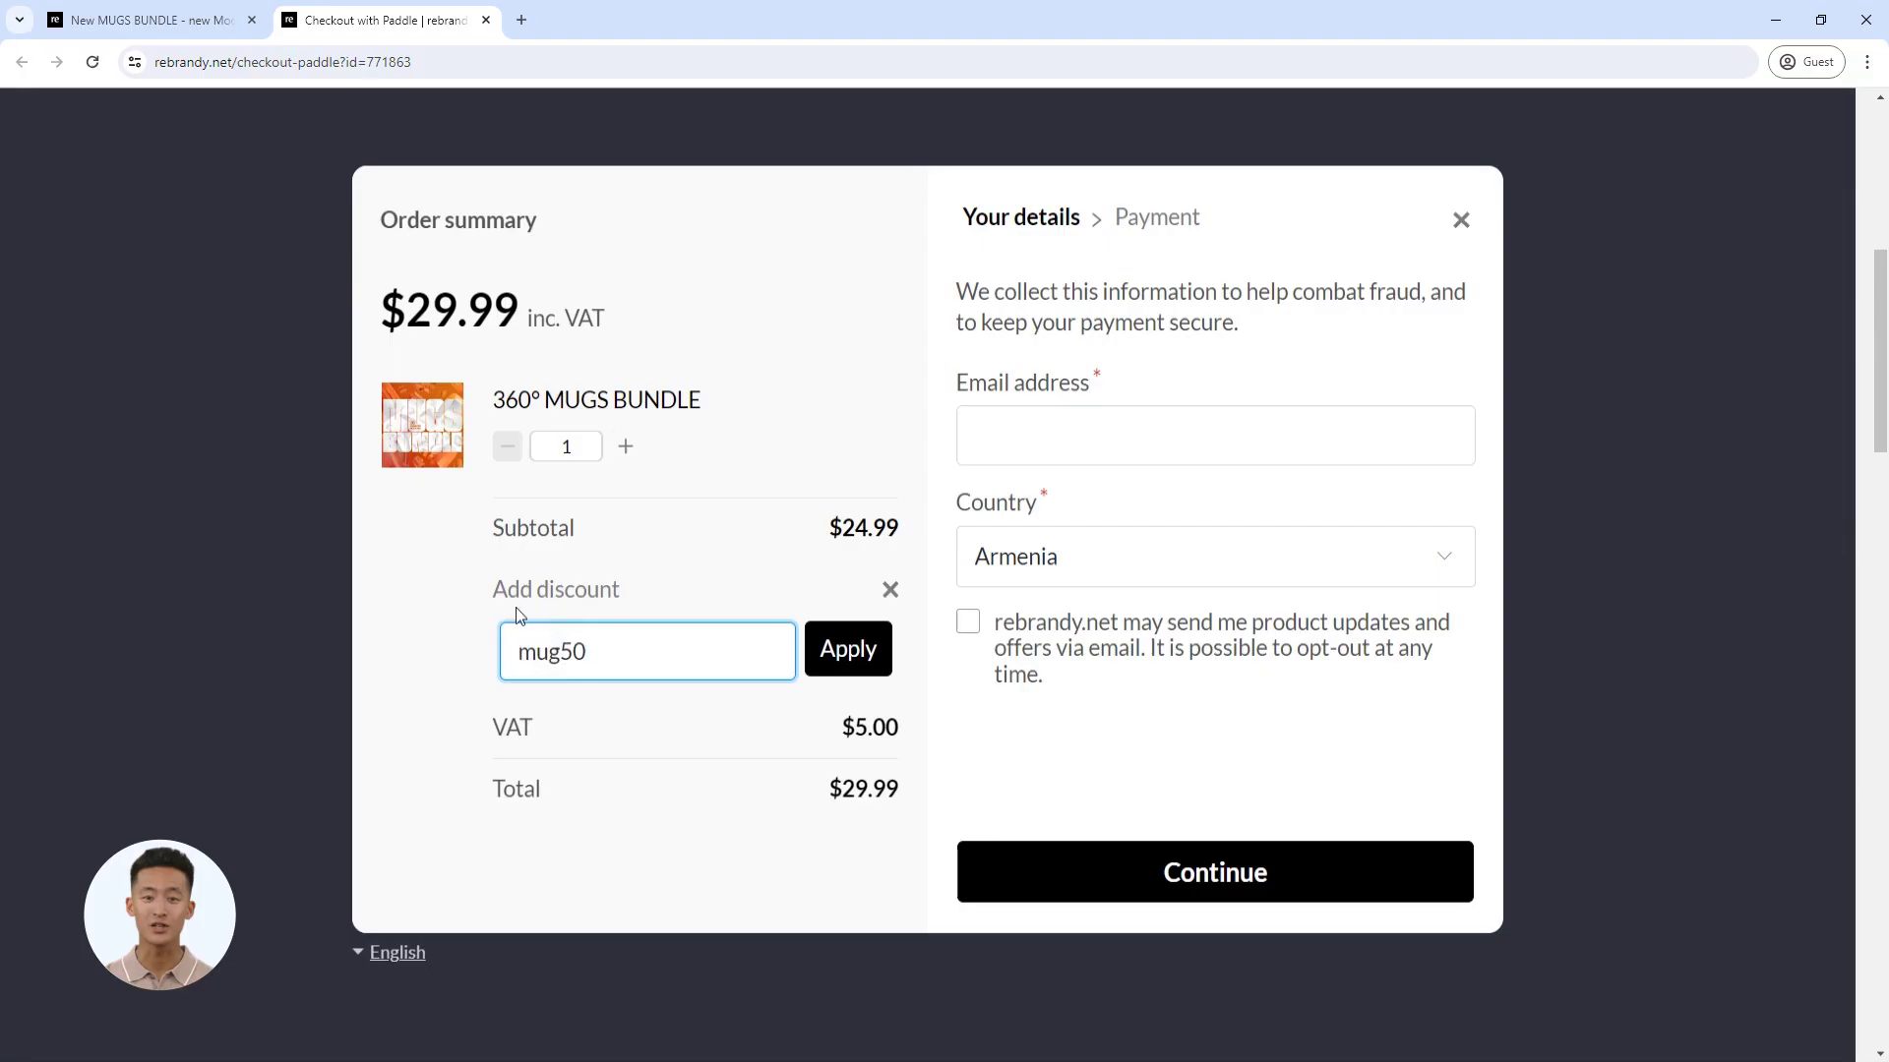
click(848, 650)
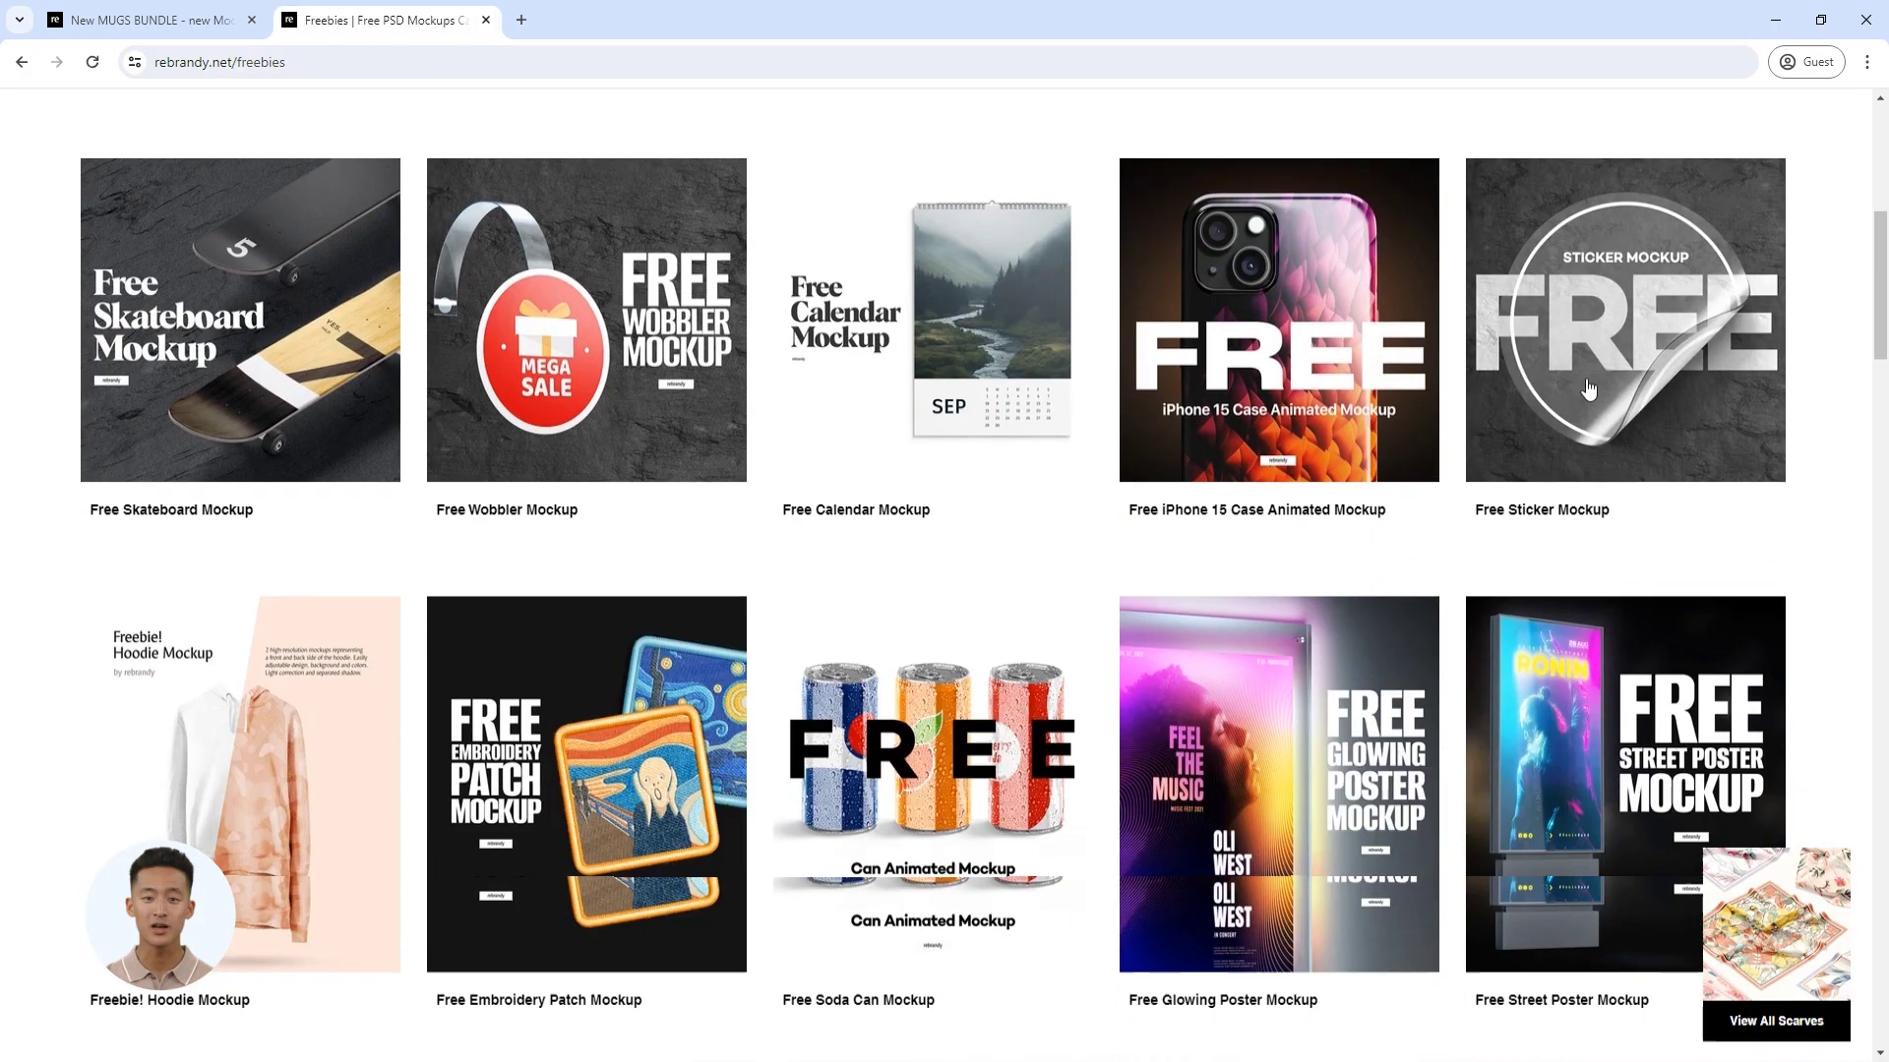
Open the Glass Mug Animated Mockup freebie, browse its preview slides, and start the free download.
scroll(1584, 383, down, 10)
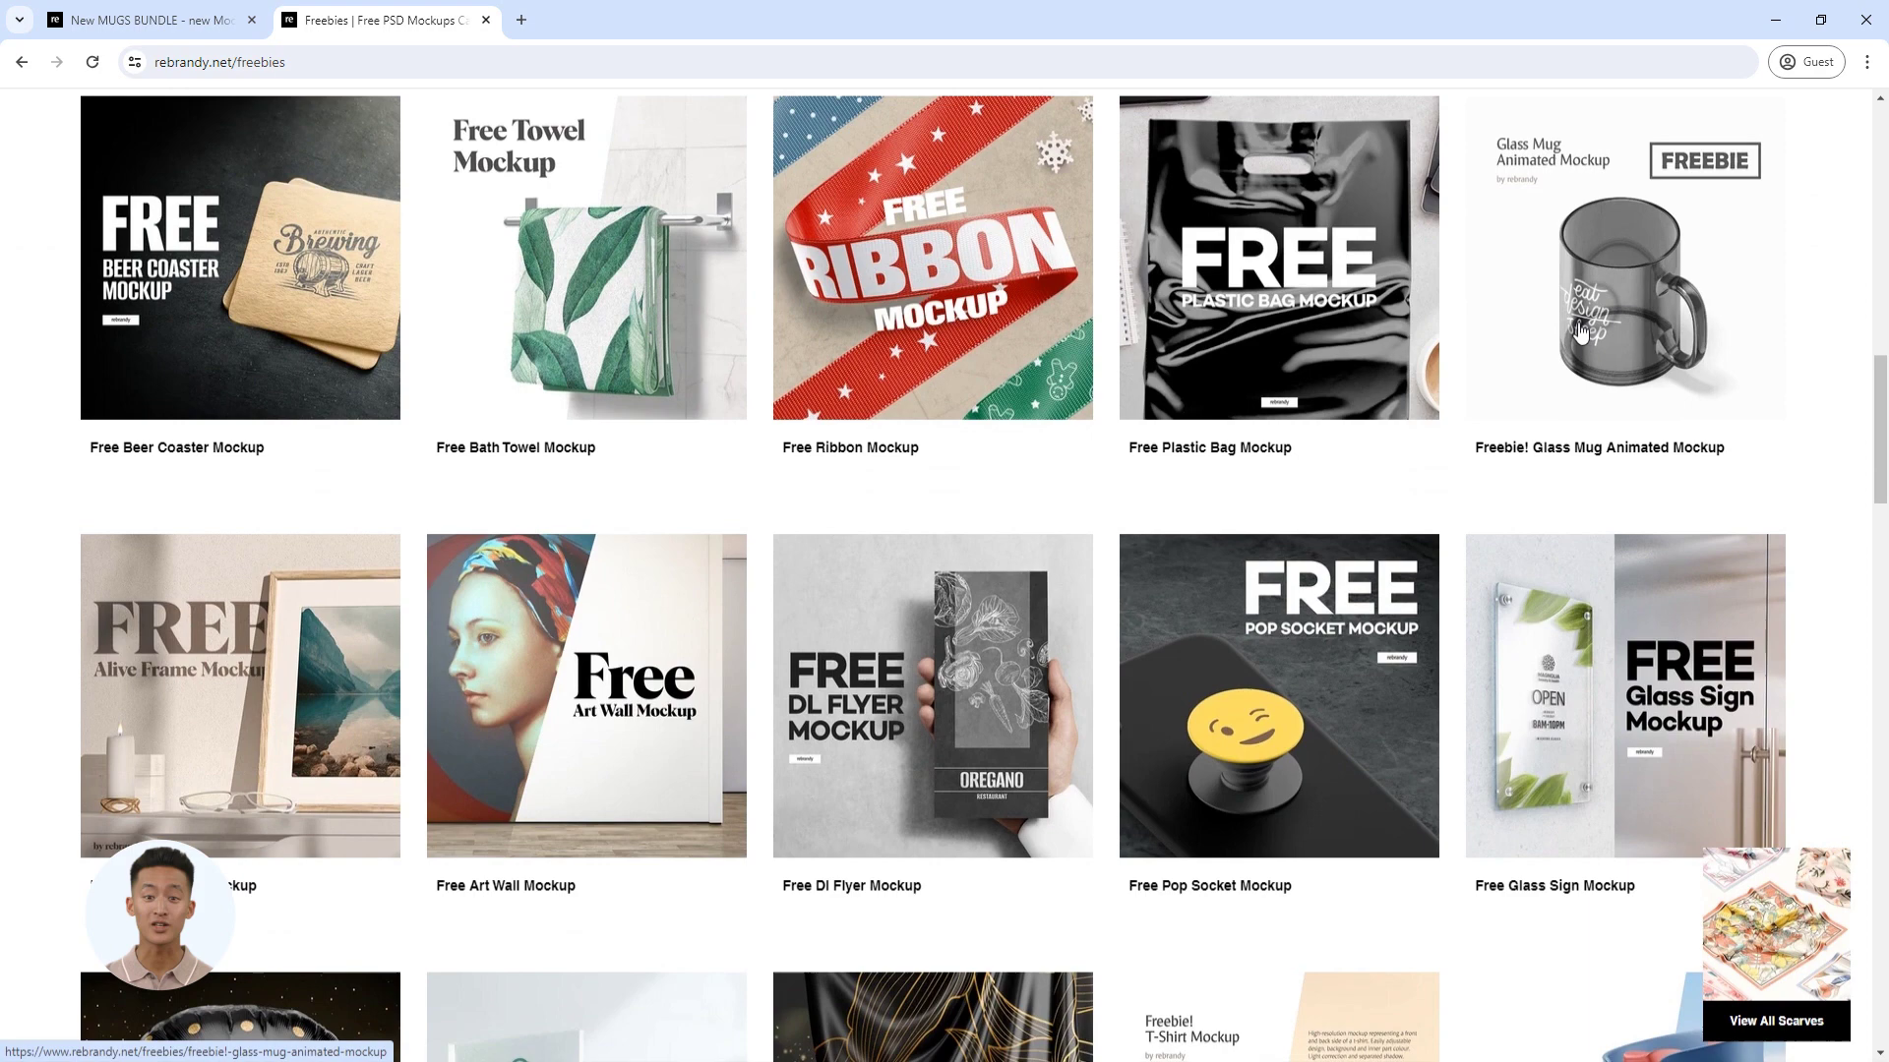
click(1595, 320)
scroll(1286, 440, down, 3)
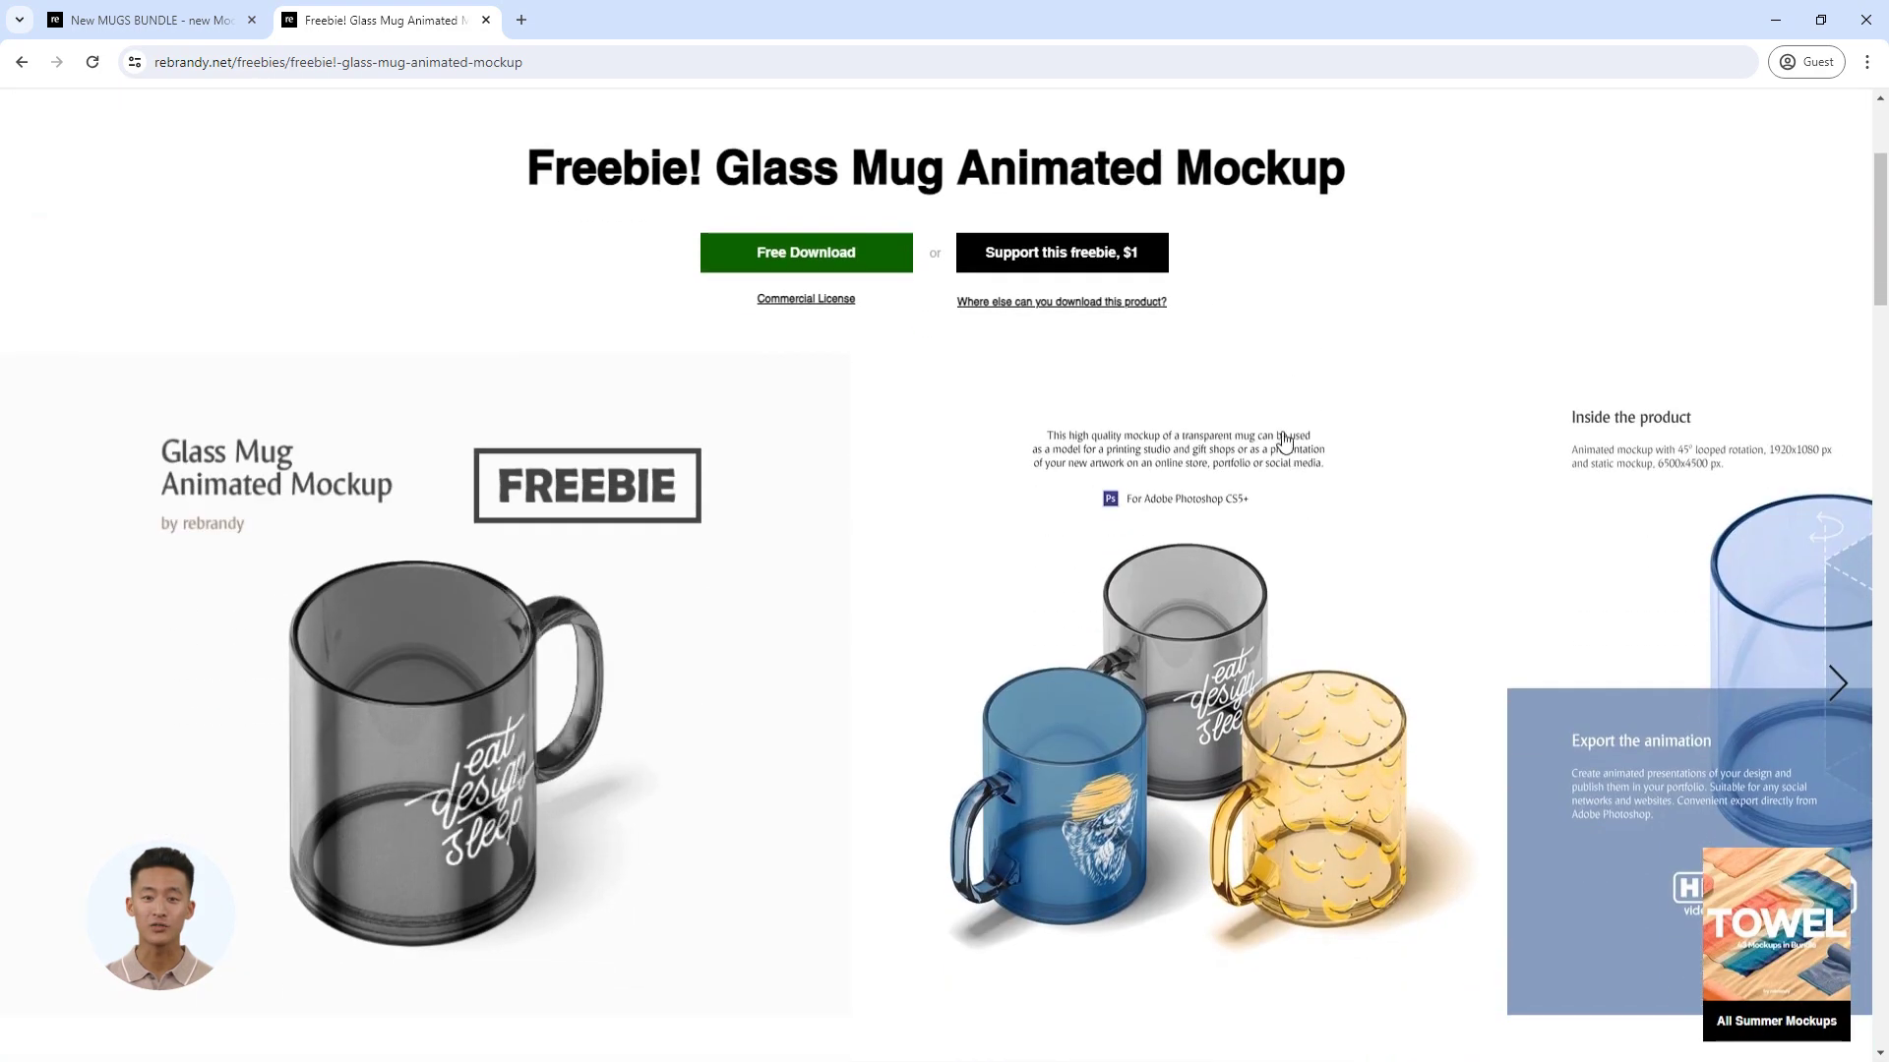
click(1837, 684)
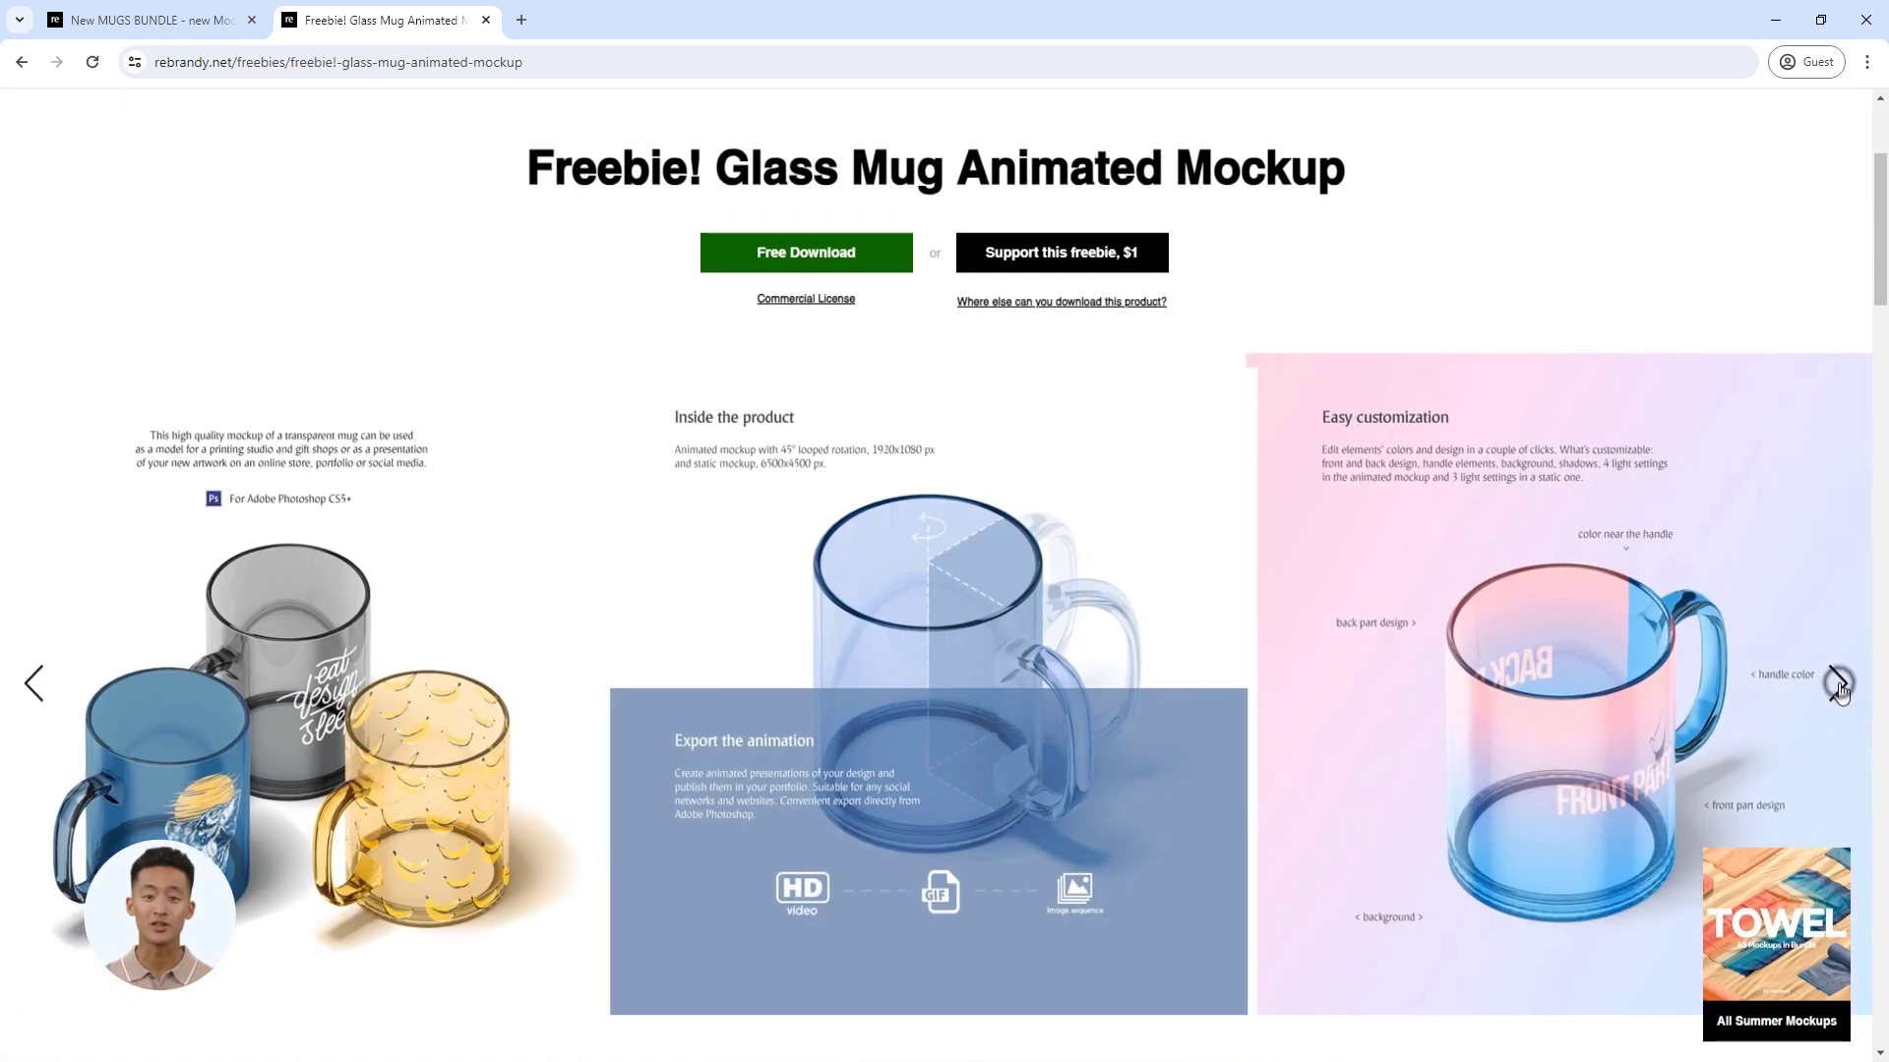
click(1837, 683)
click(880, 258)
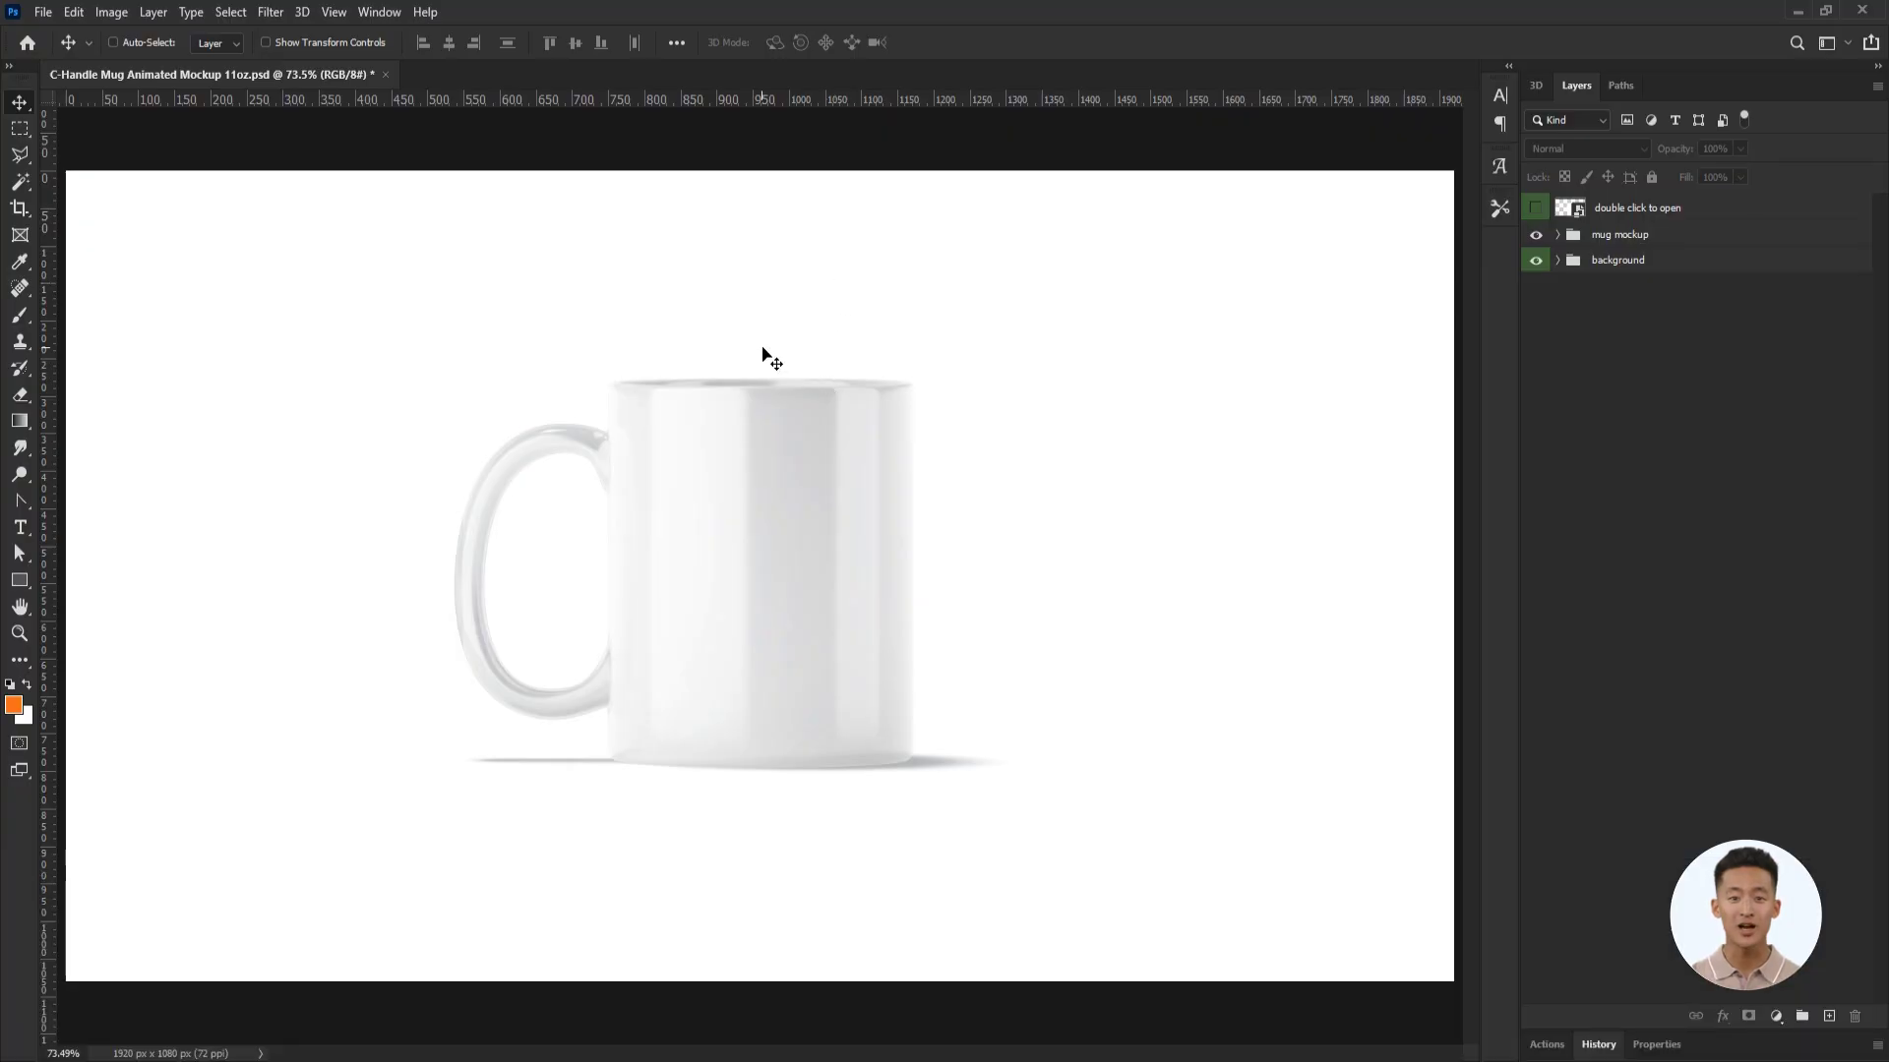
Show the Timeline panel and scrub the playhead to preview the mug's rotation.
click(387, 10)
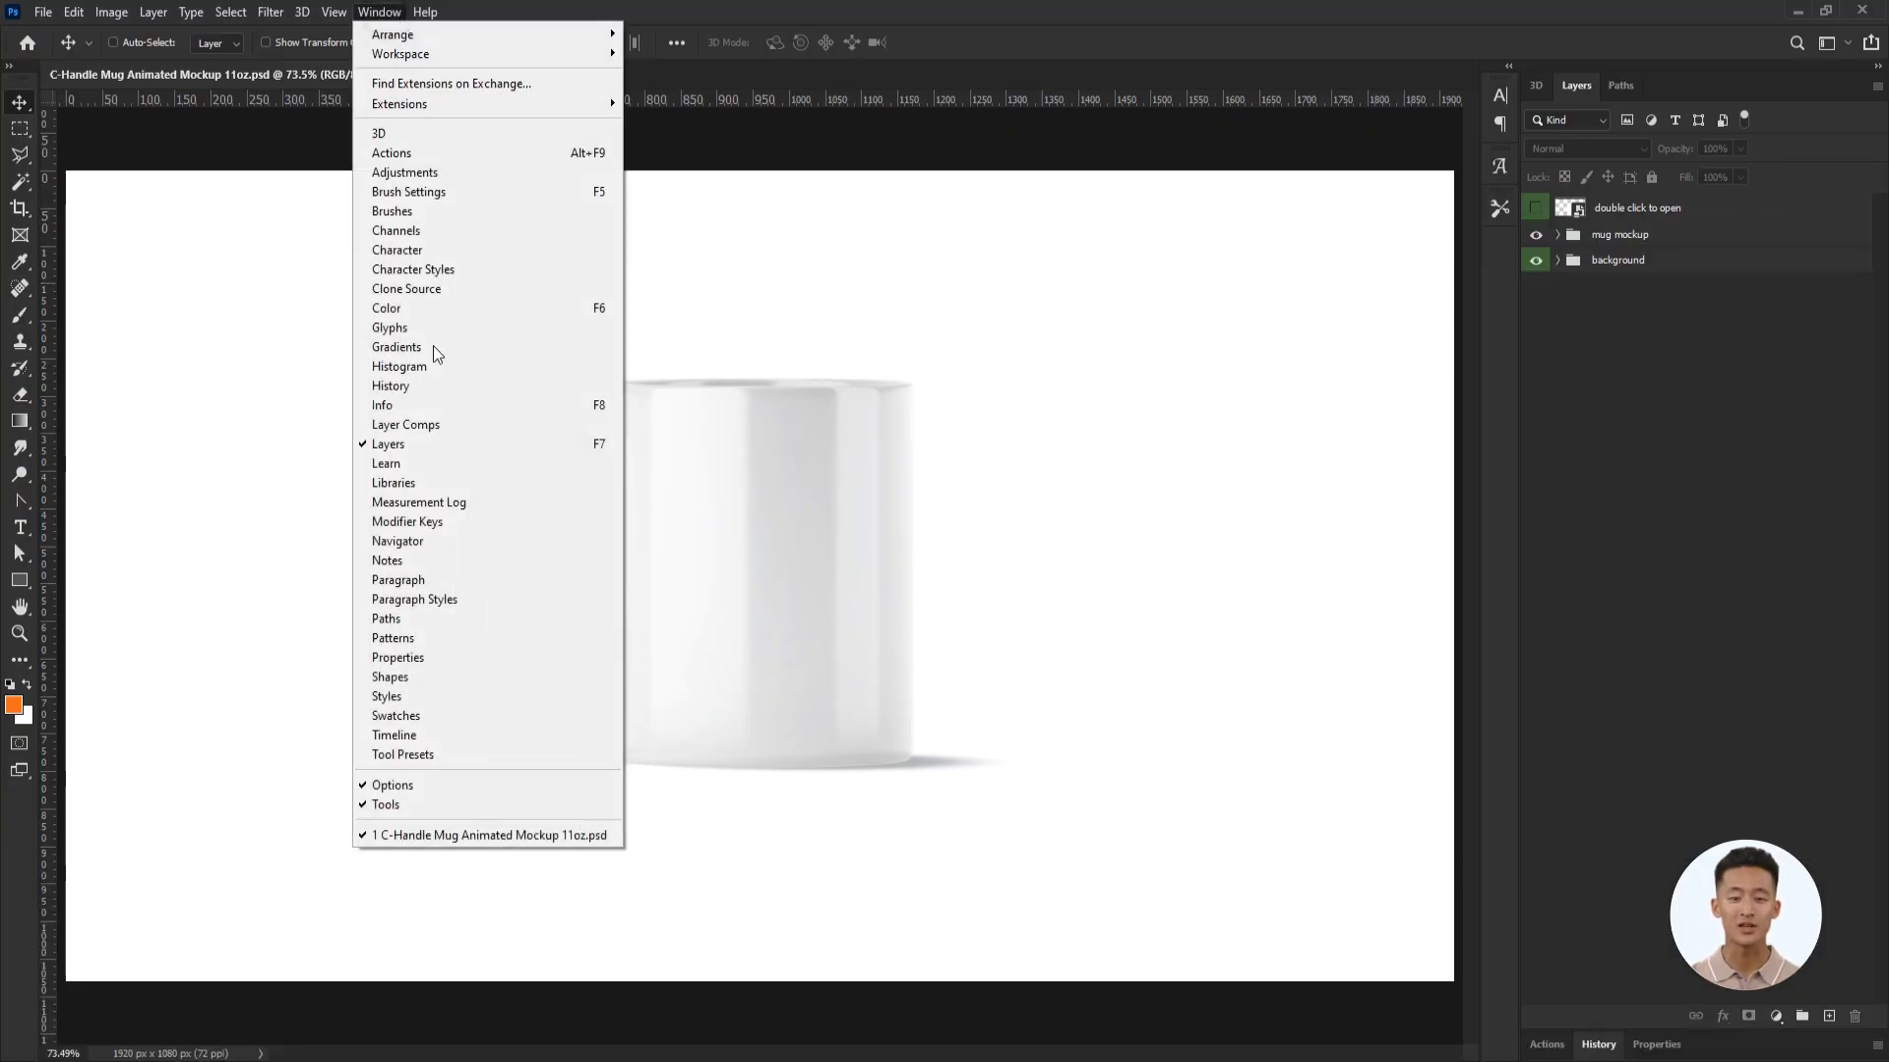
click(429, 740)
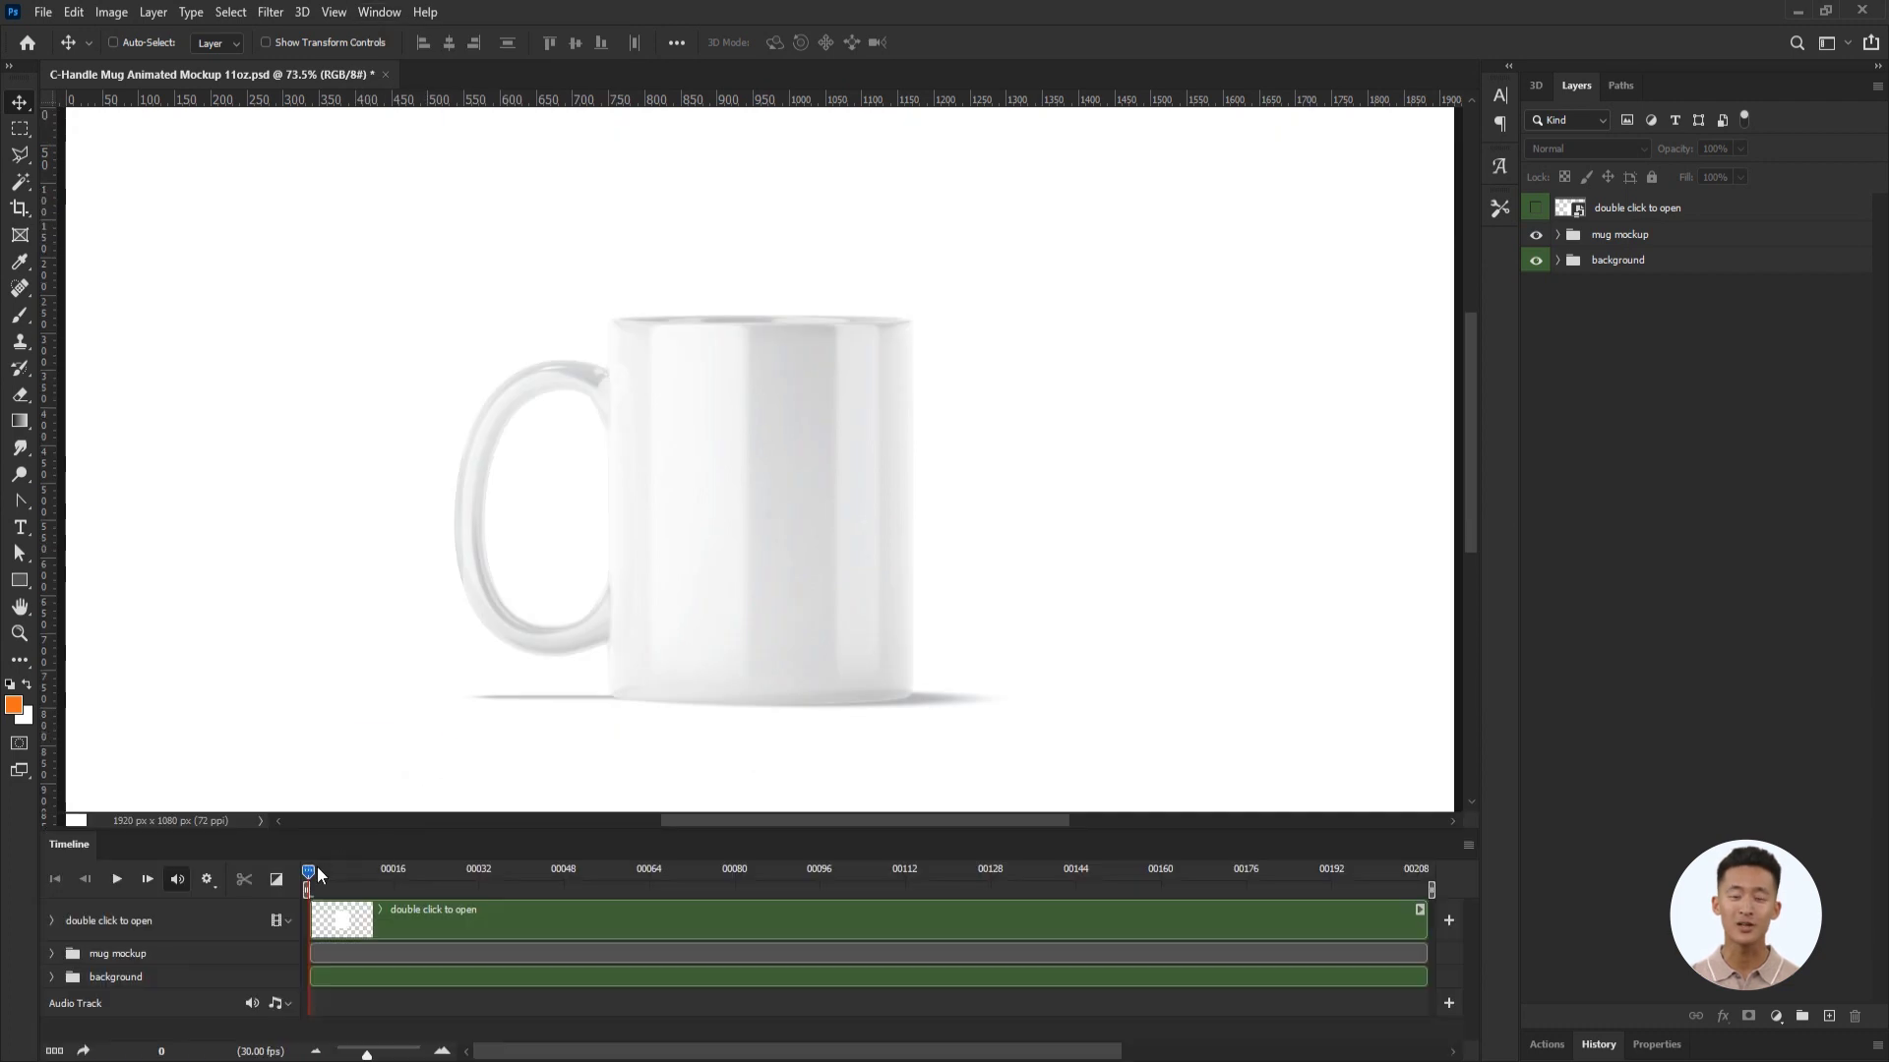
drag(410, 871, 308, 871)
Open the mug design smart object and its nested design file for editing.
click(1589, 215)
double_click(1581, 212)
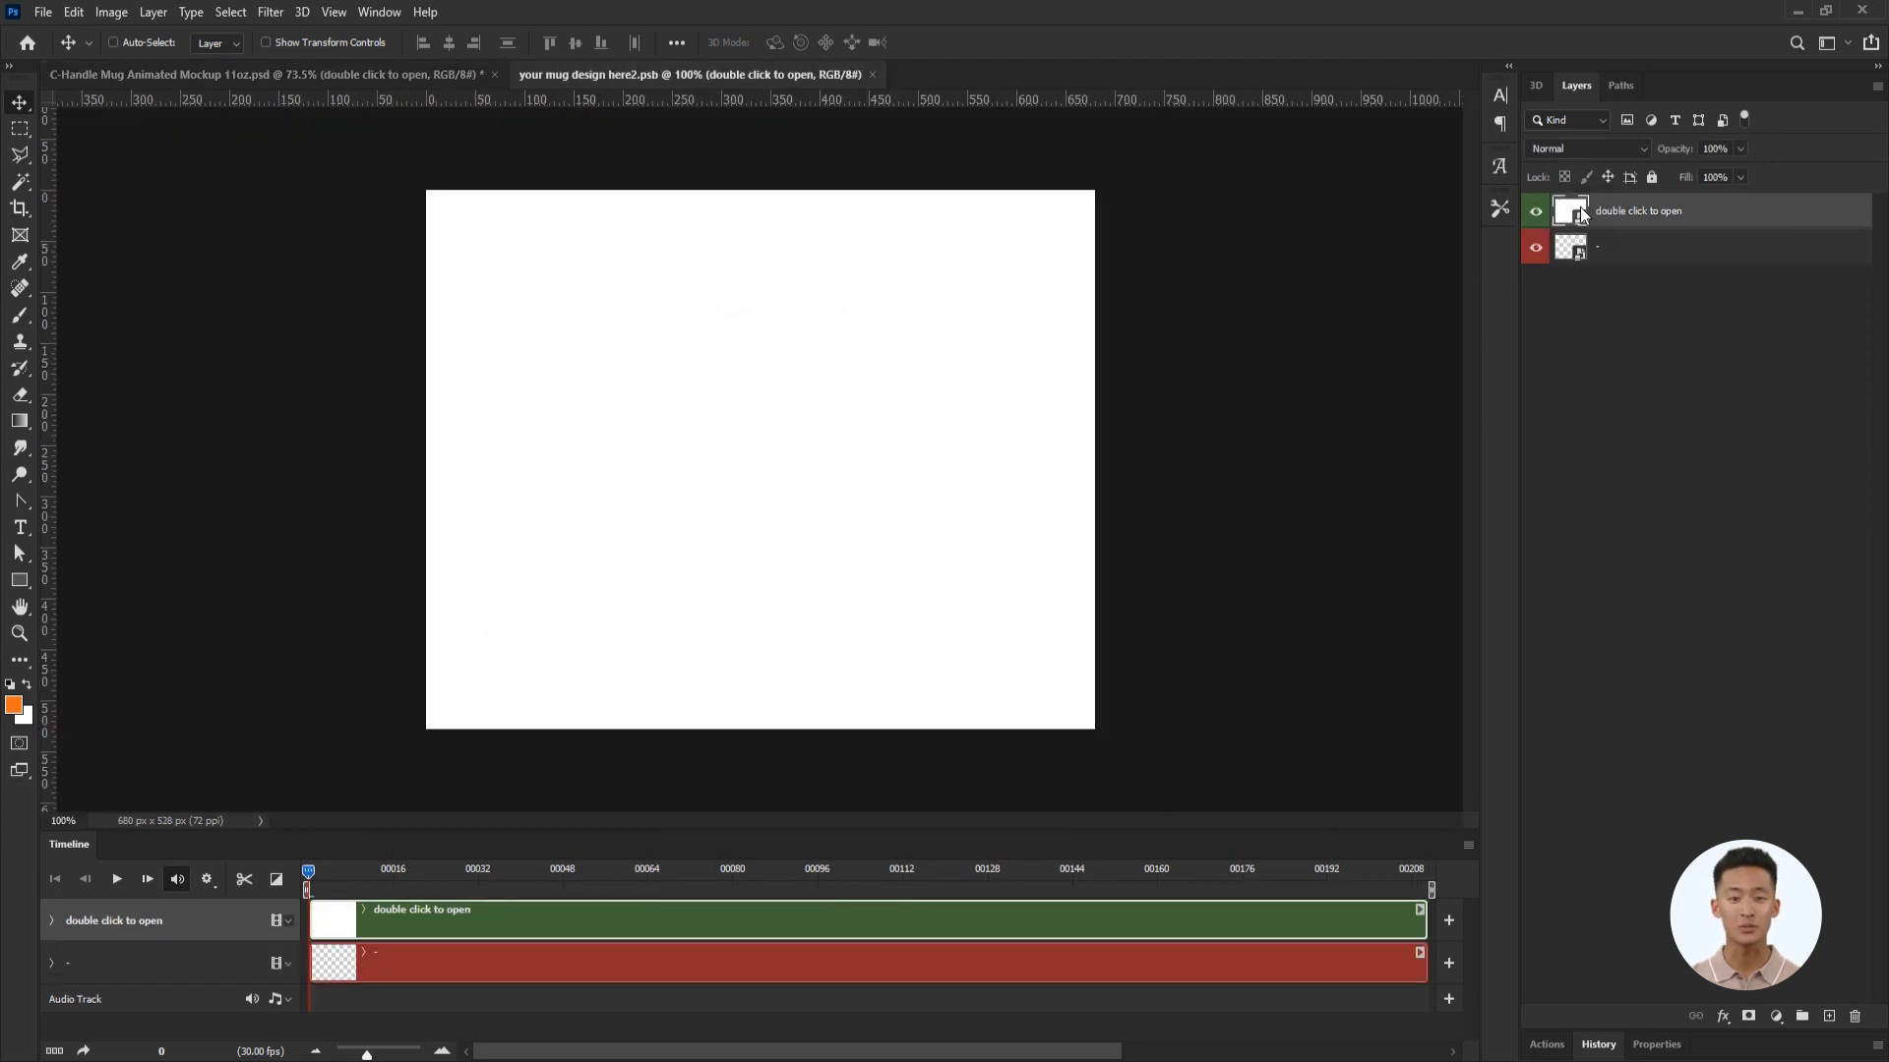
double_click(1580, 217)
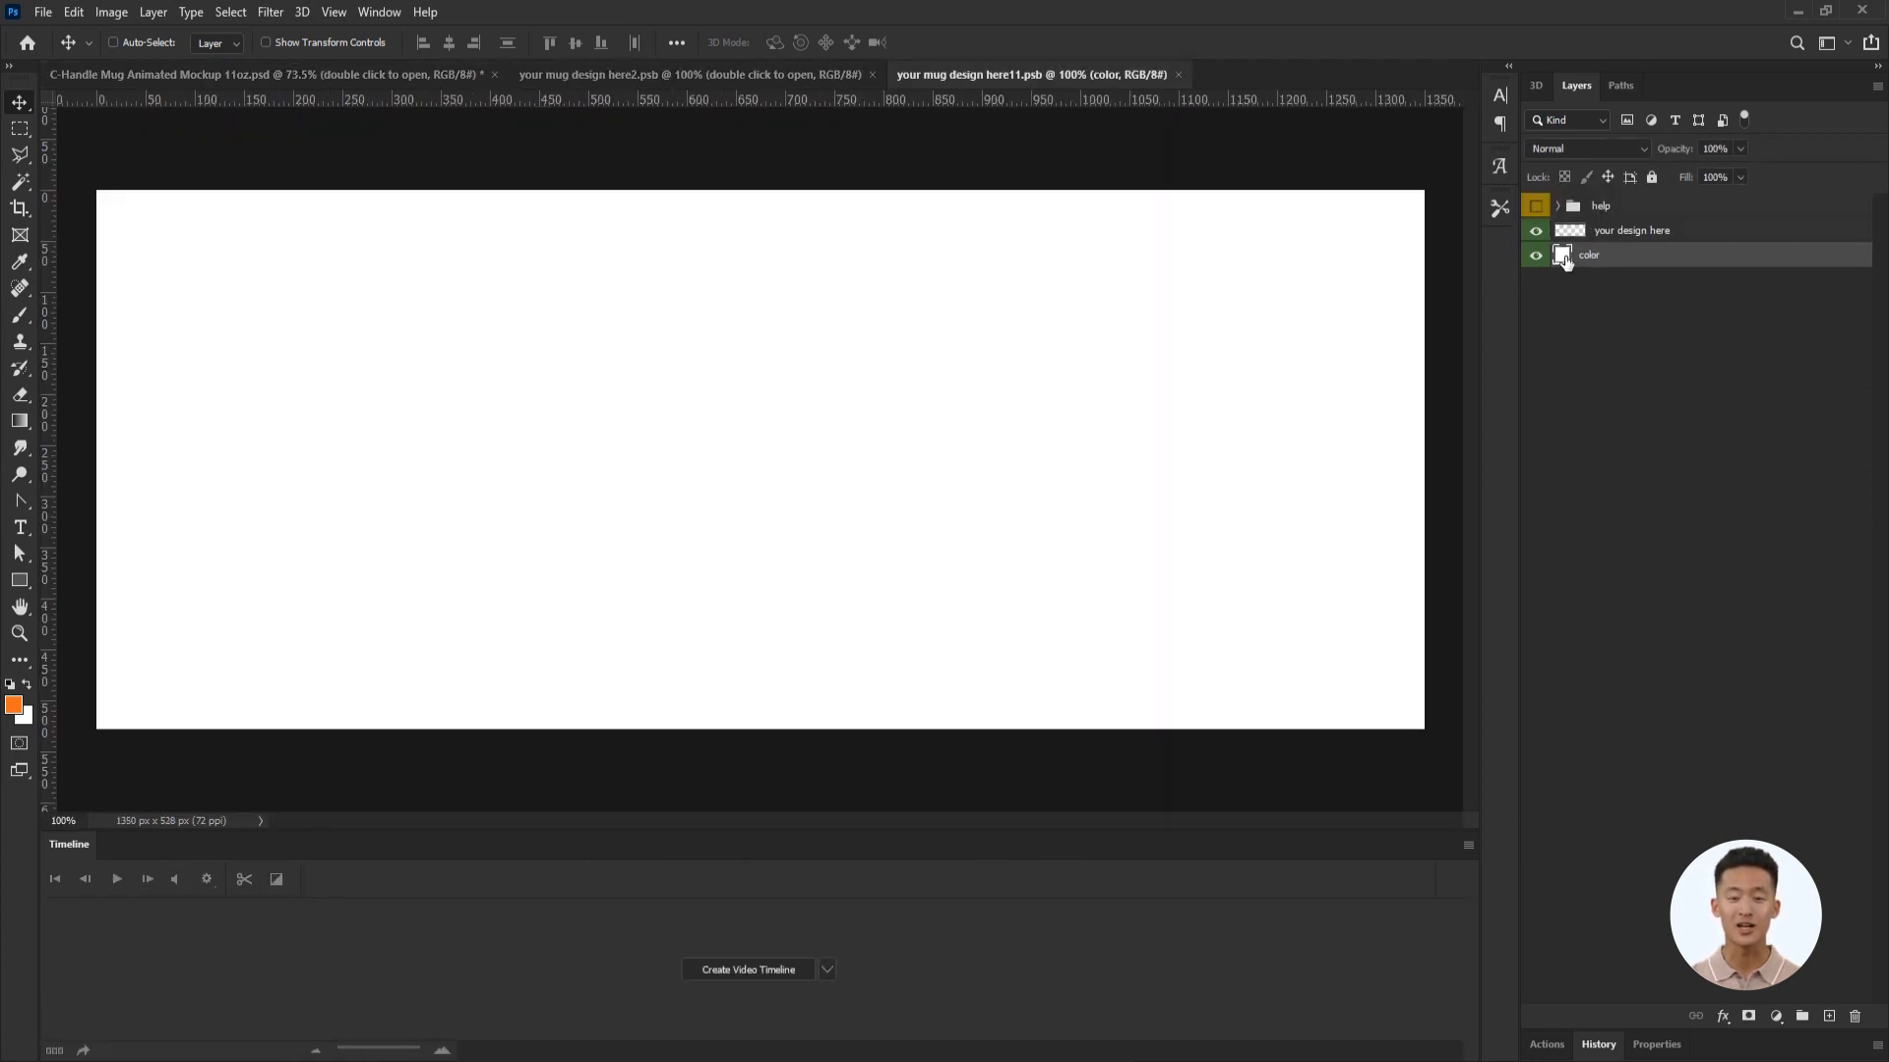
Set the color fill to orange f16f1b and show the Front/Back guide.
double_click(1566, 258)
click(14, 704)
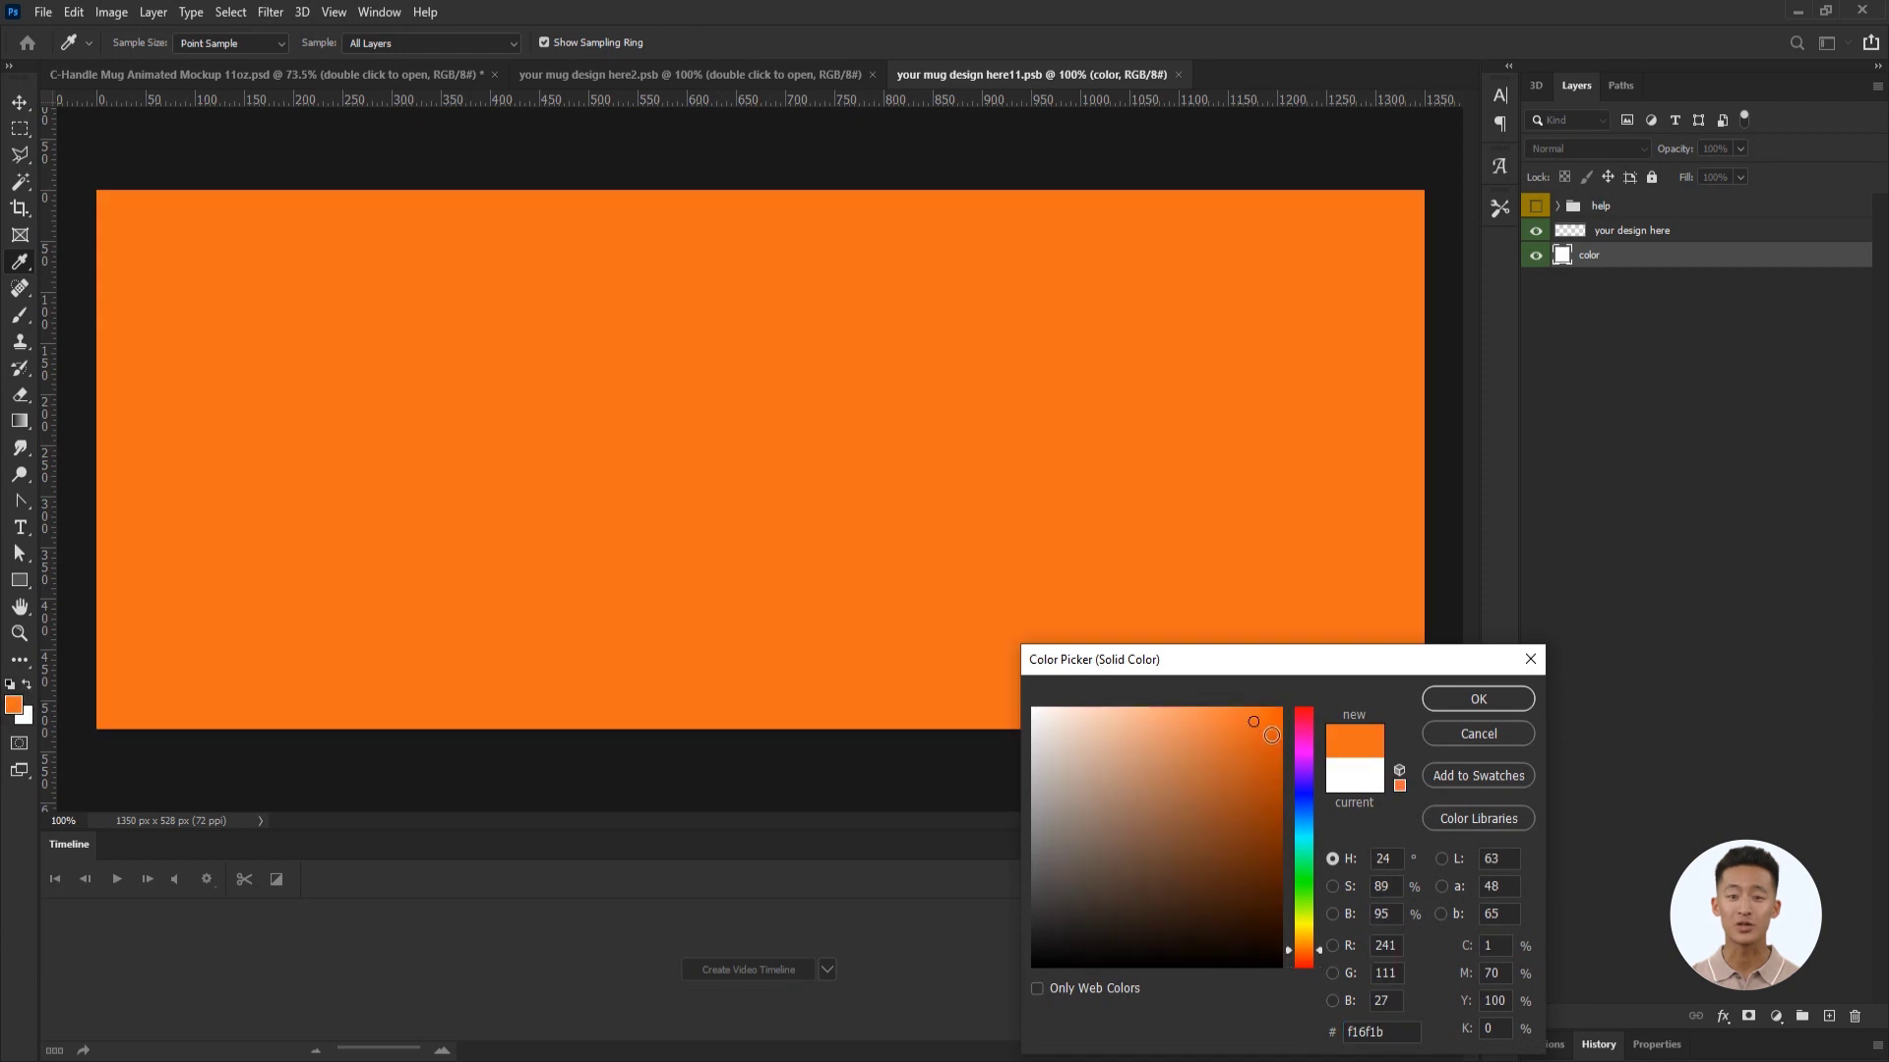
click(1462, 701)
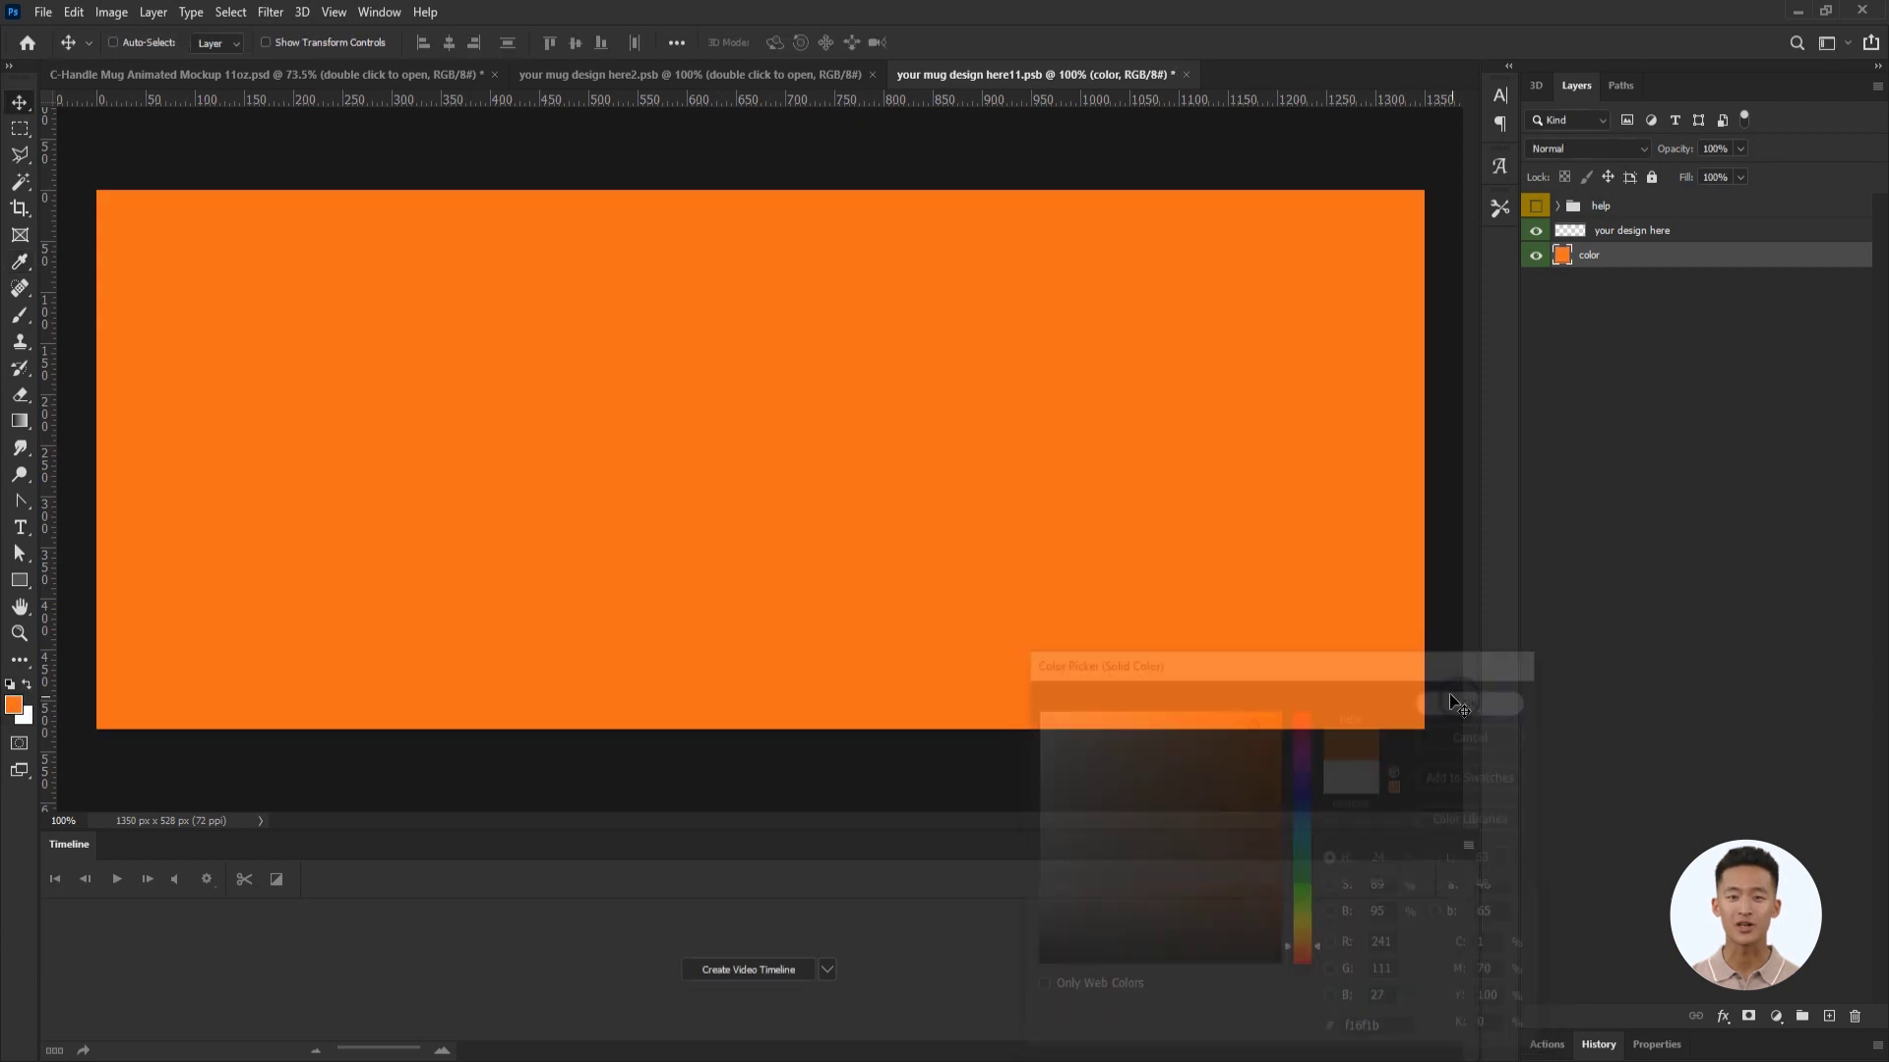
click(1538, 206)
Place the fox face image over the Front half of the mug wrap.
click(1613, 236)
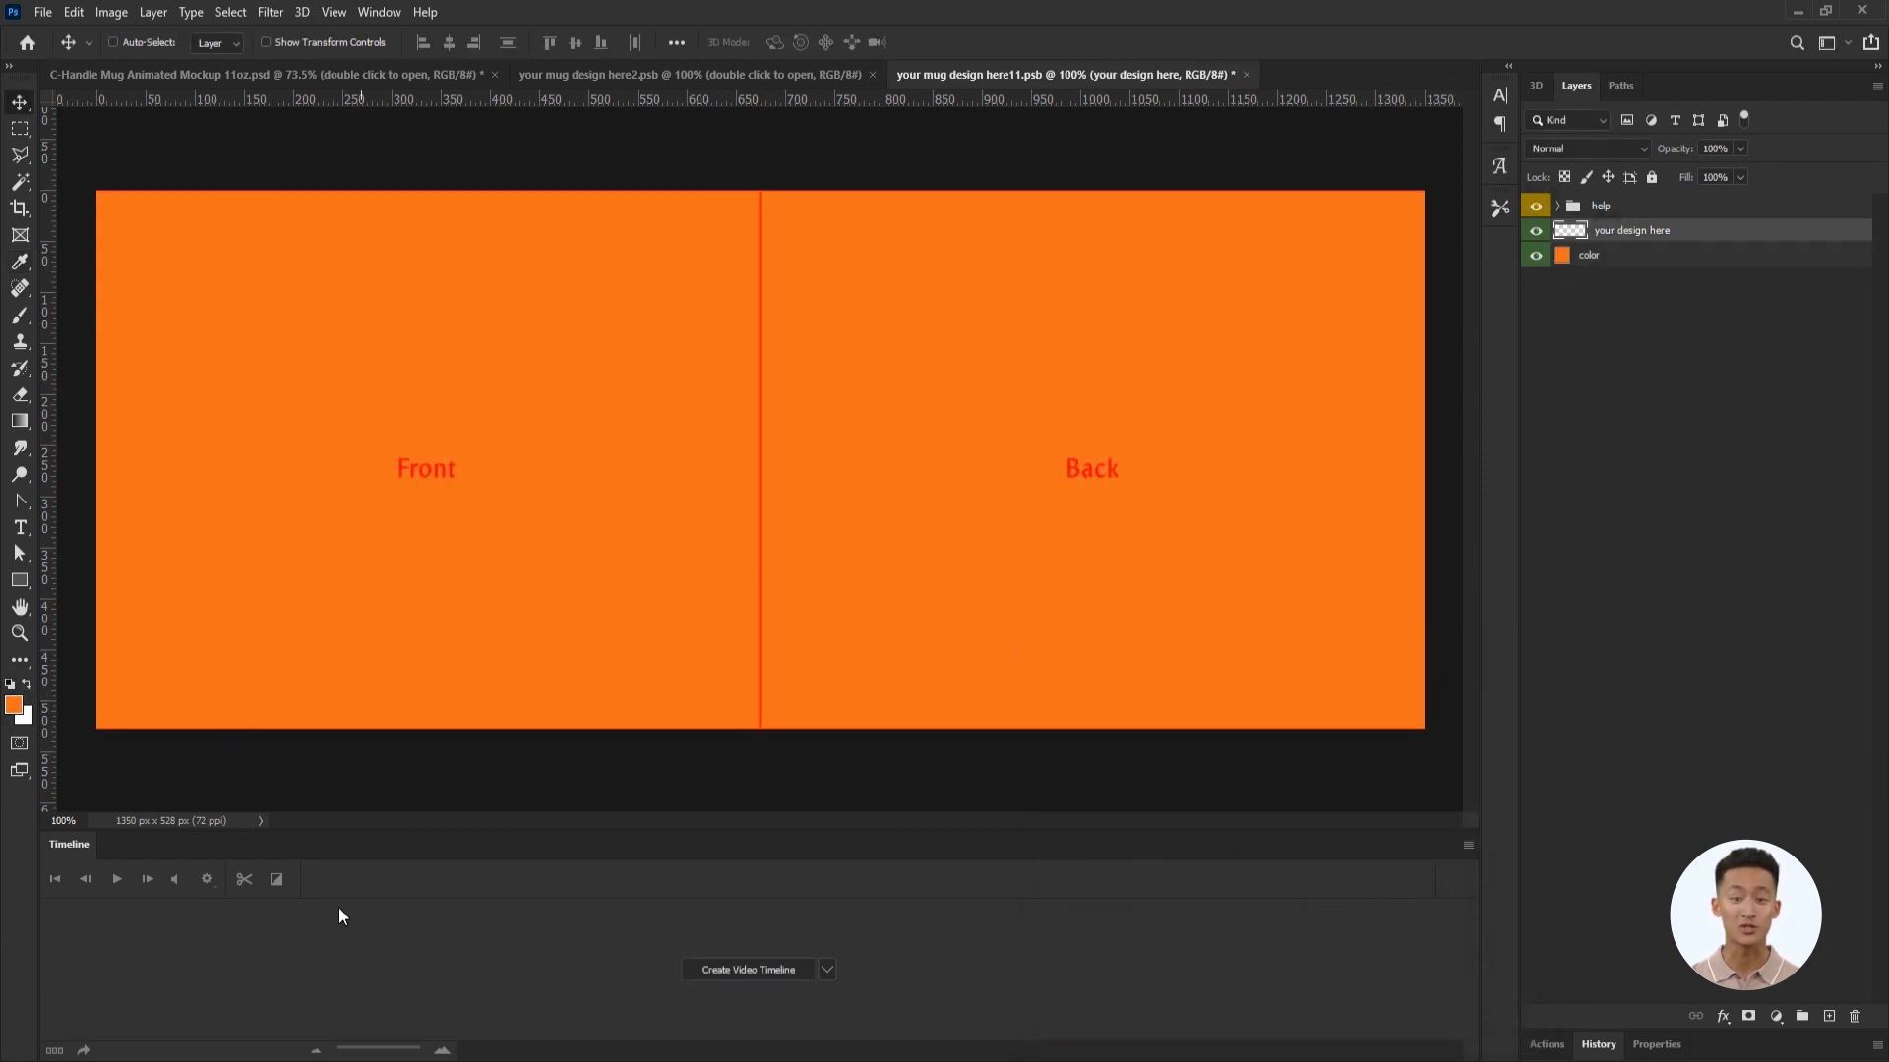
key(alt+Tab)
drag(545, 345, 271, 594)
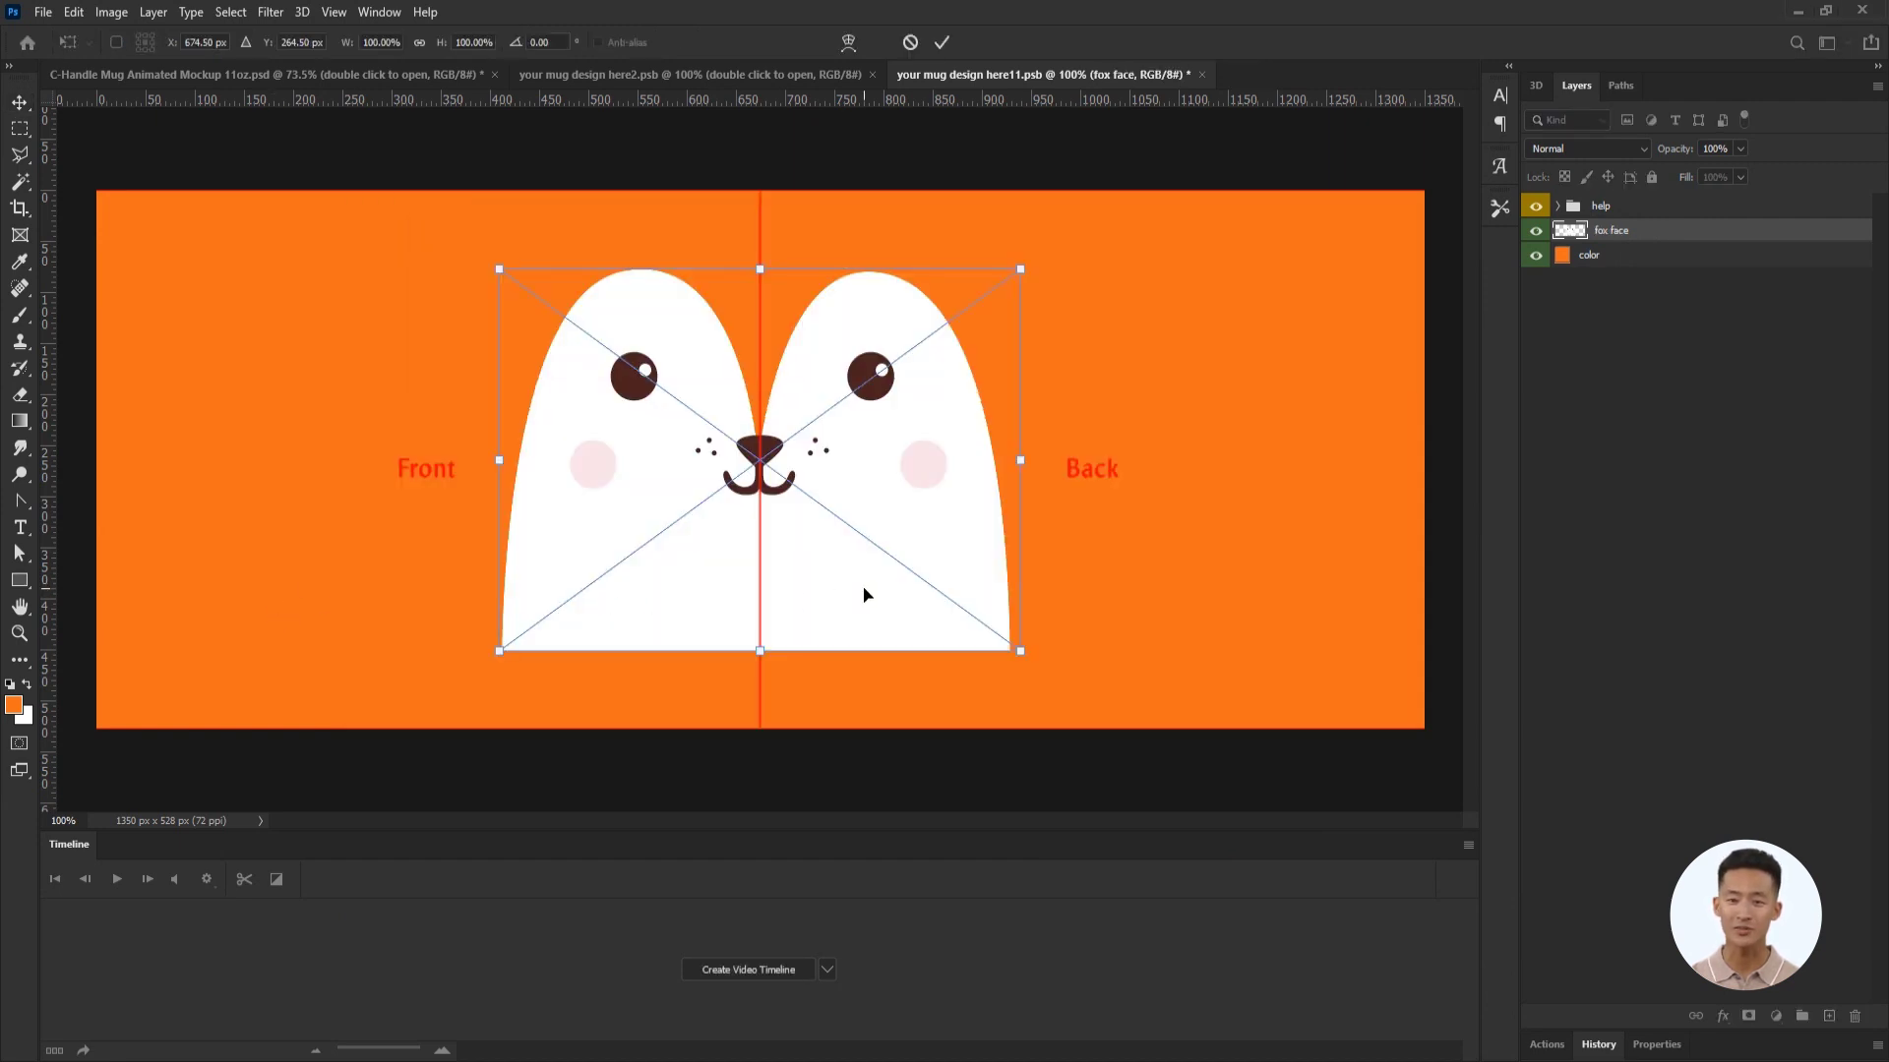
drag(864, 594, 521, 679)
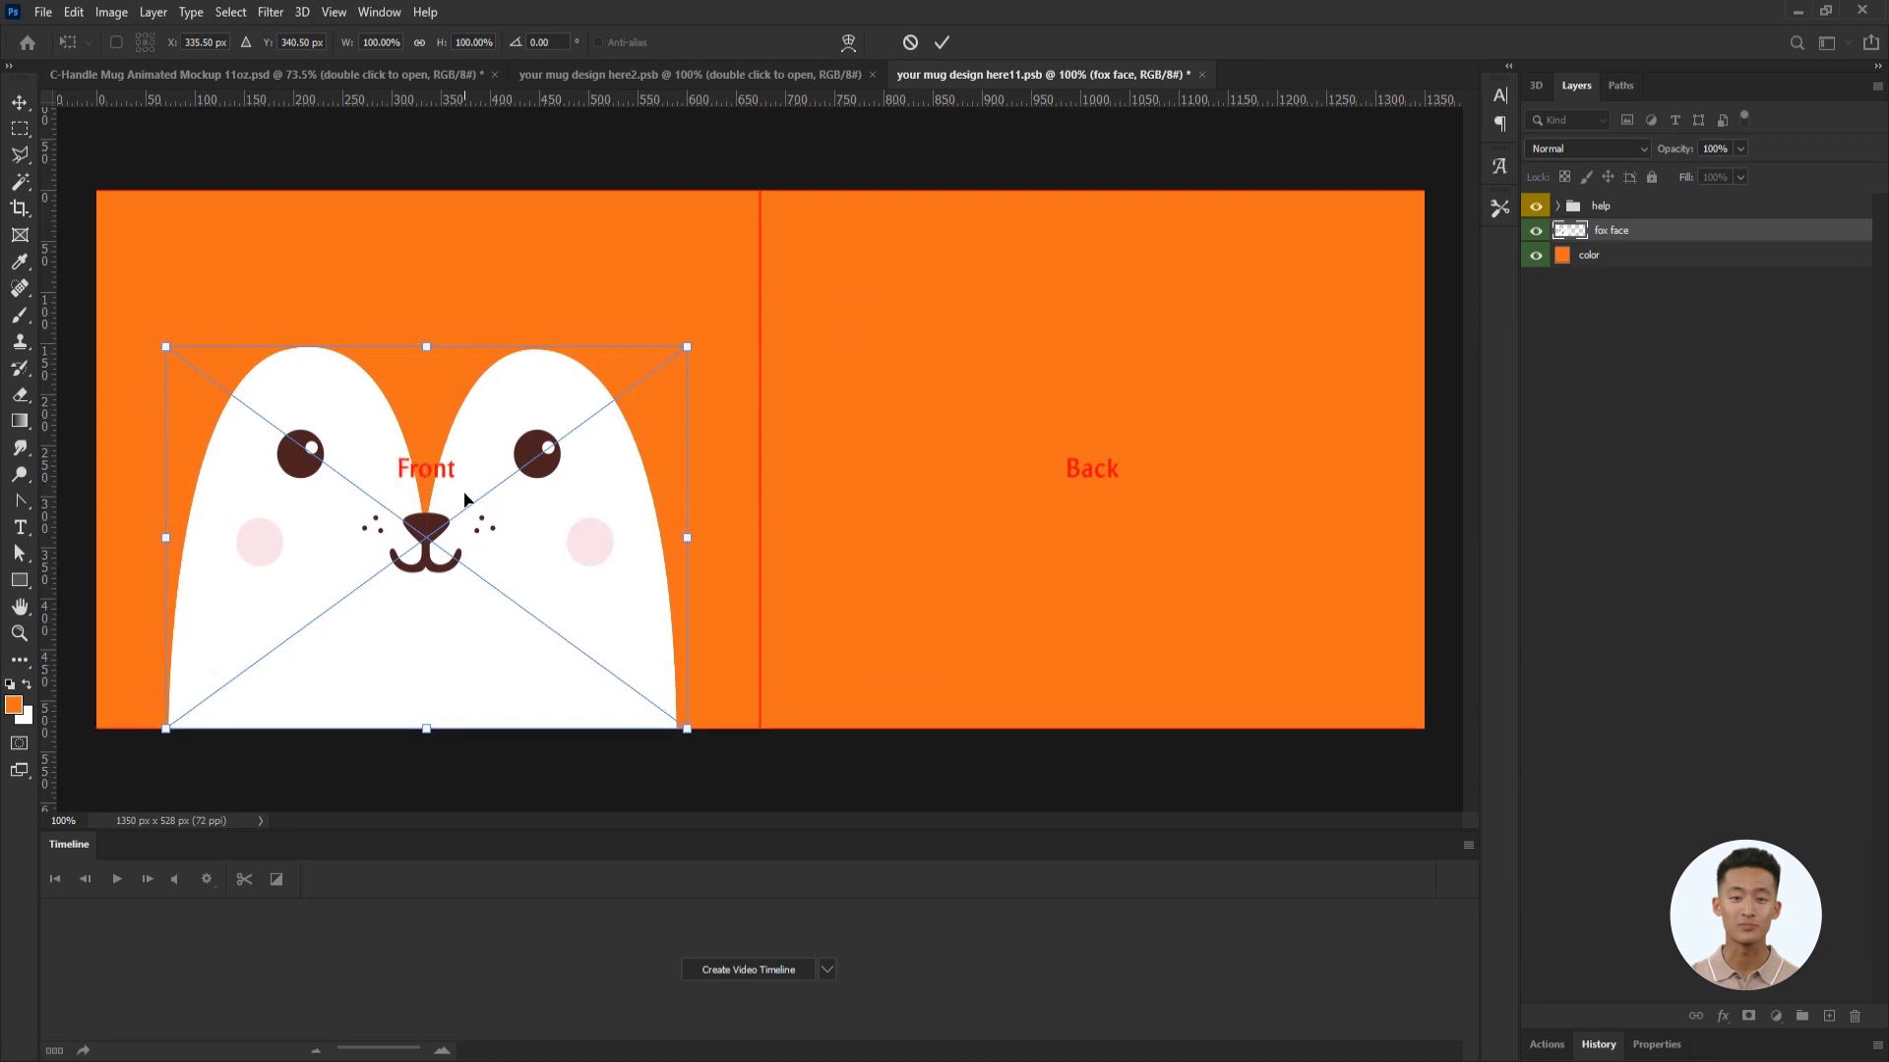
click(946, 43)
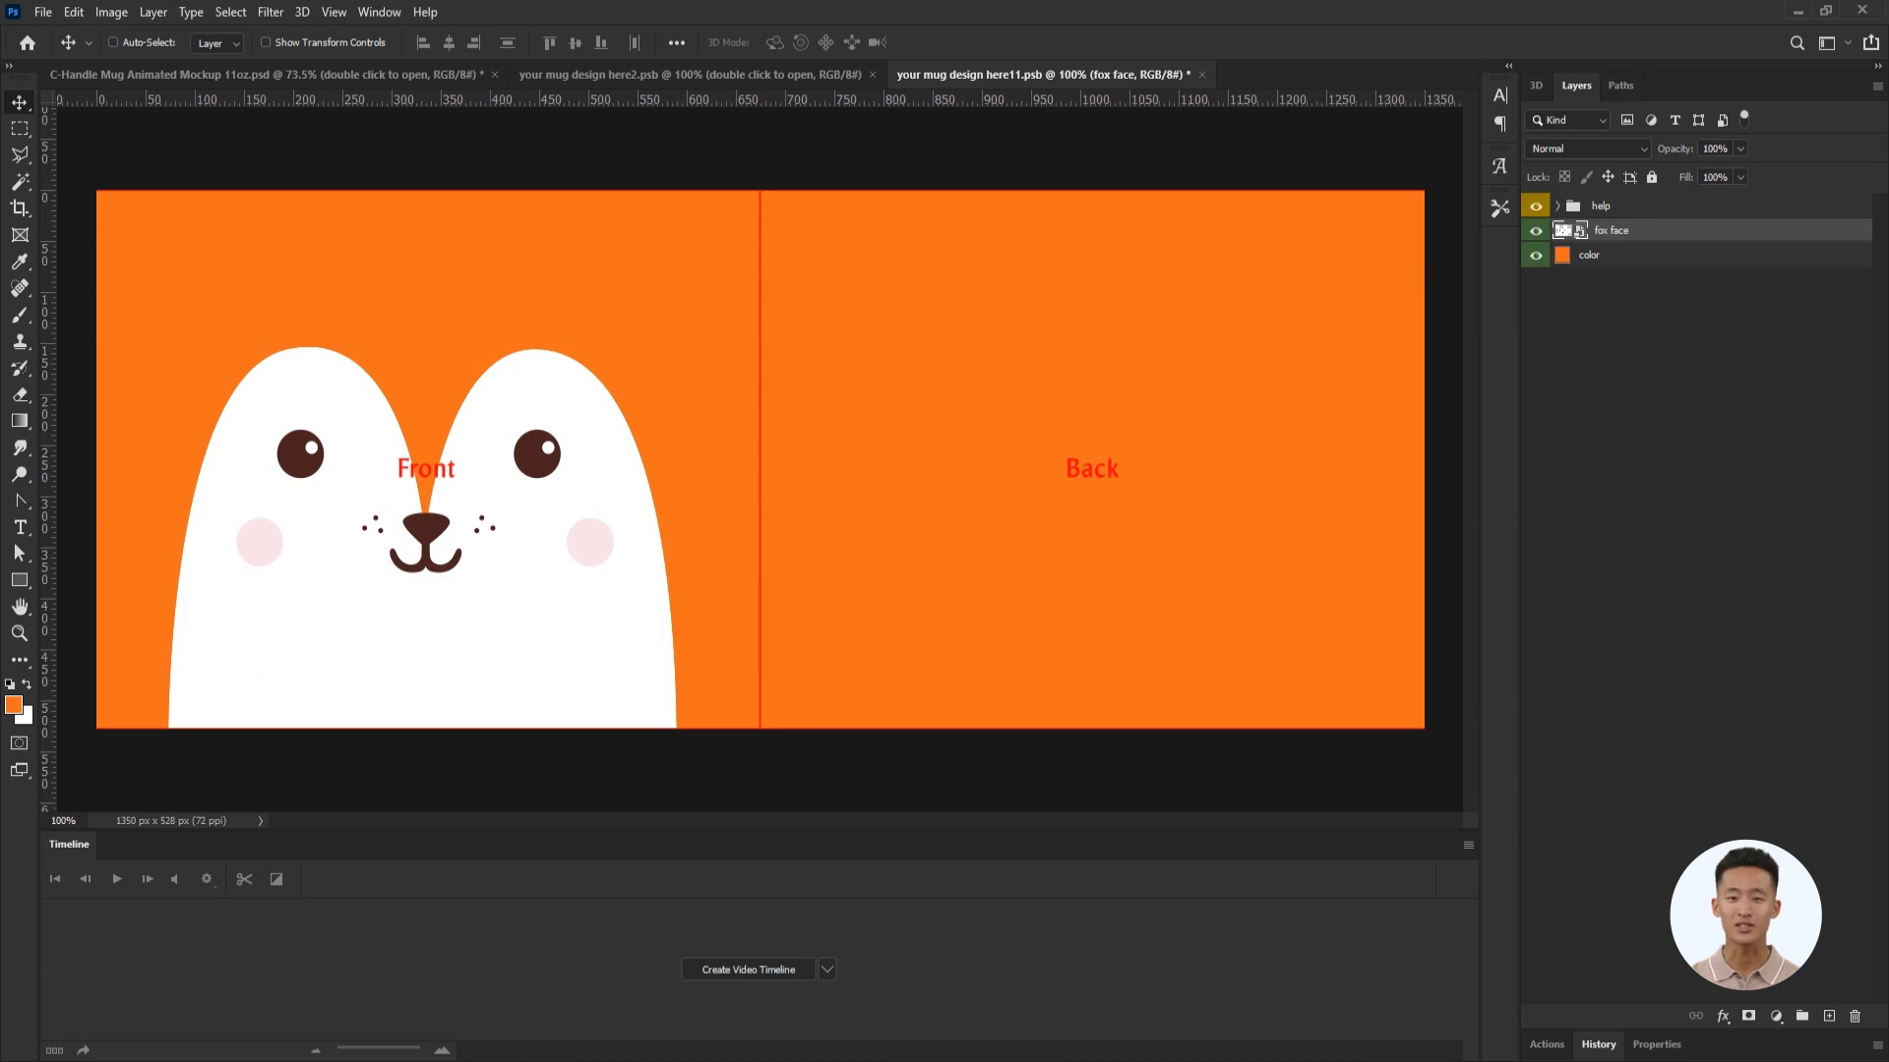
Place fox tail.png at the bottom of the Back half and hide the Front/Back guide.
key(alt+Tab)
drag(657, 332, 287, 614)
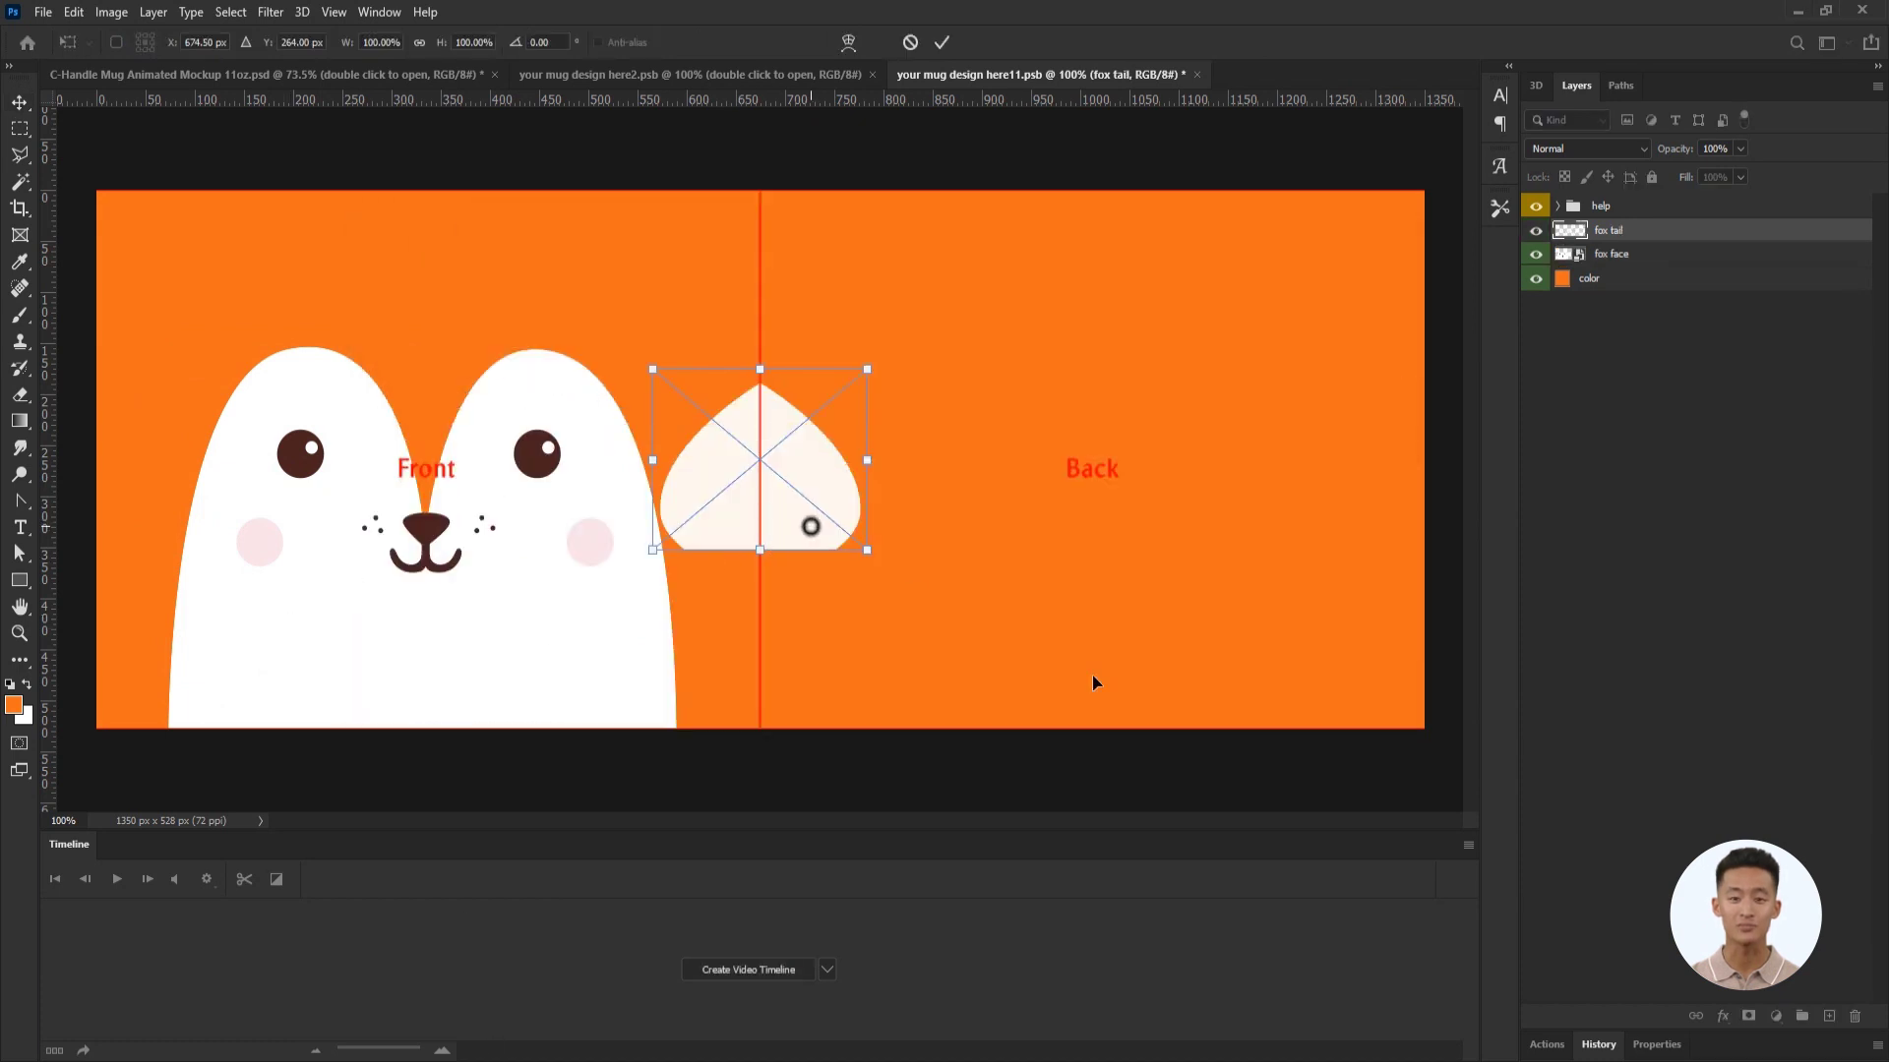
drag(811, 526, 1149, 716)
click(941, 42)
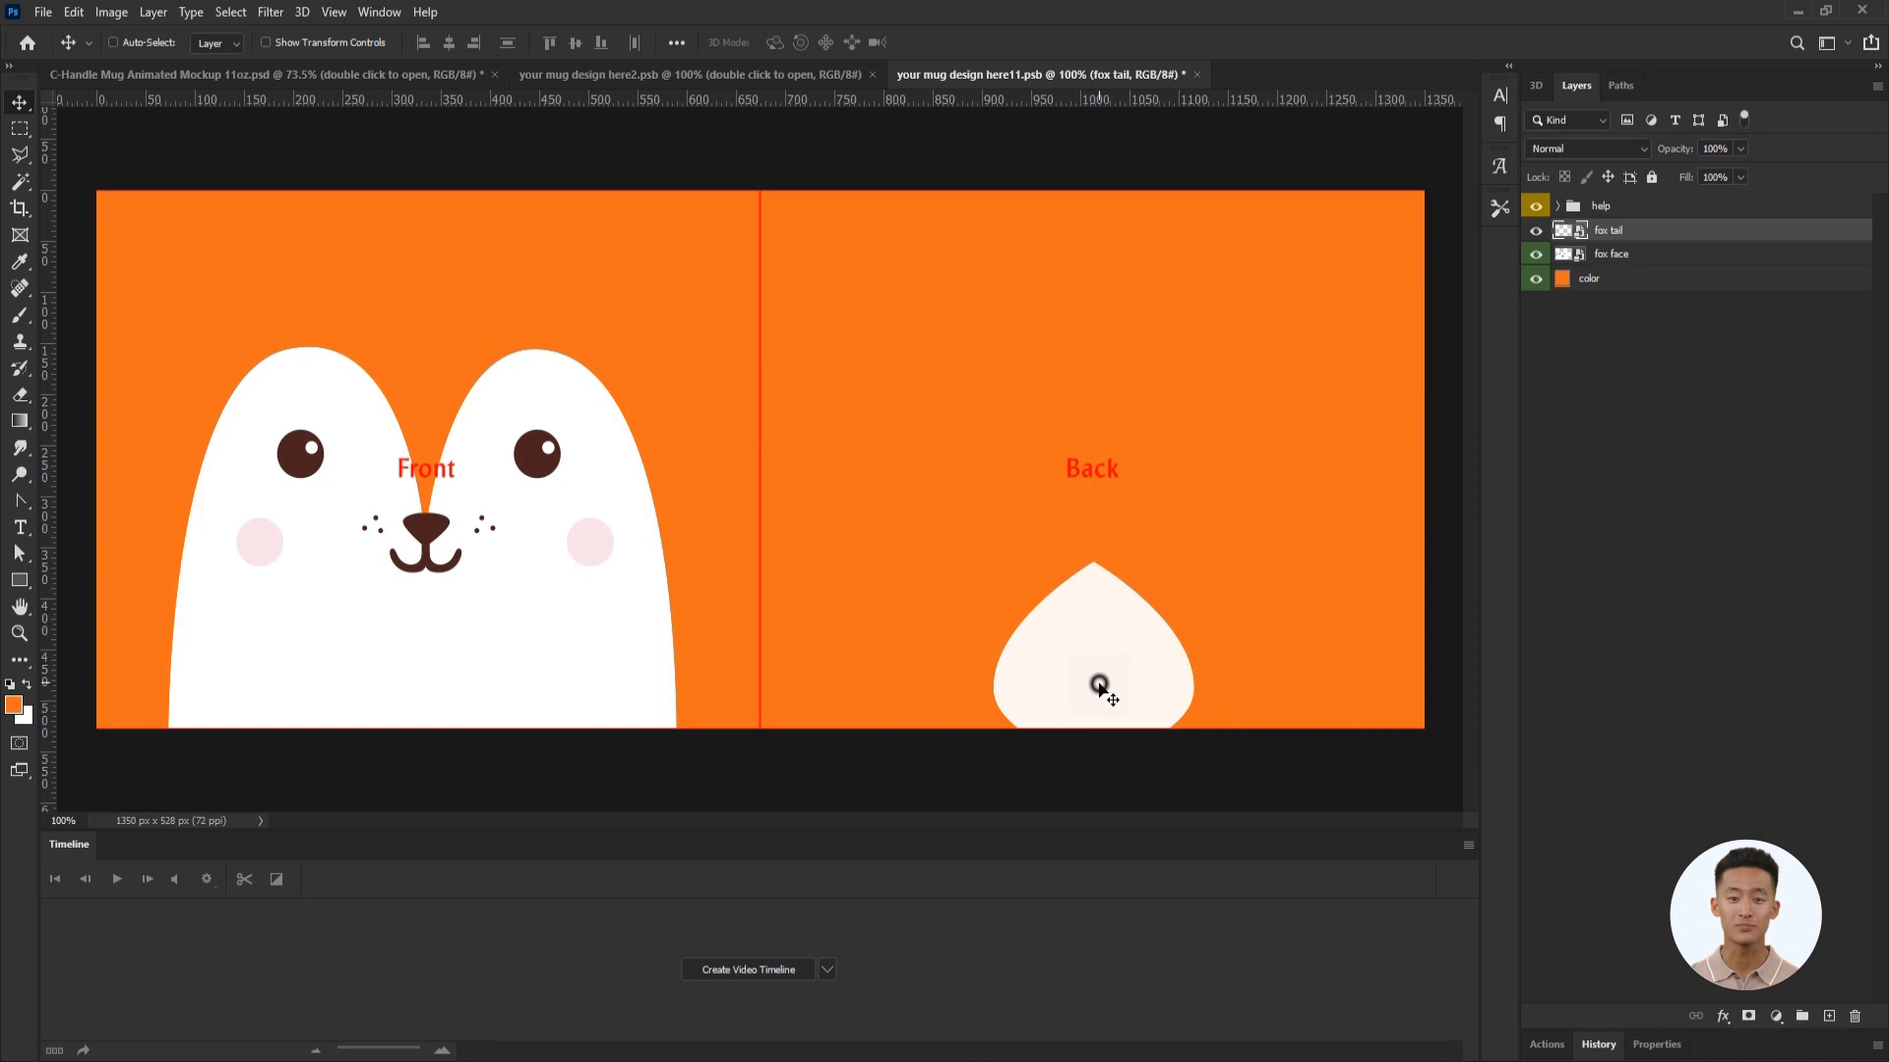
drag(1105, 682, 1079, 697)
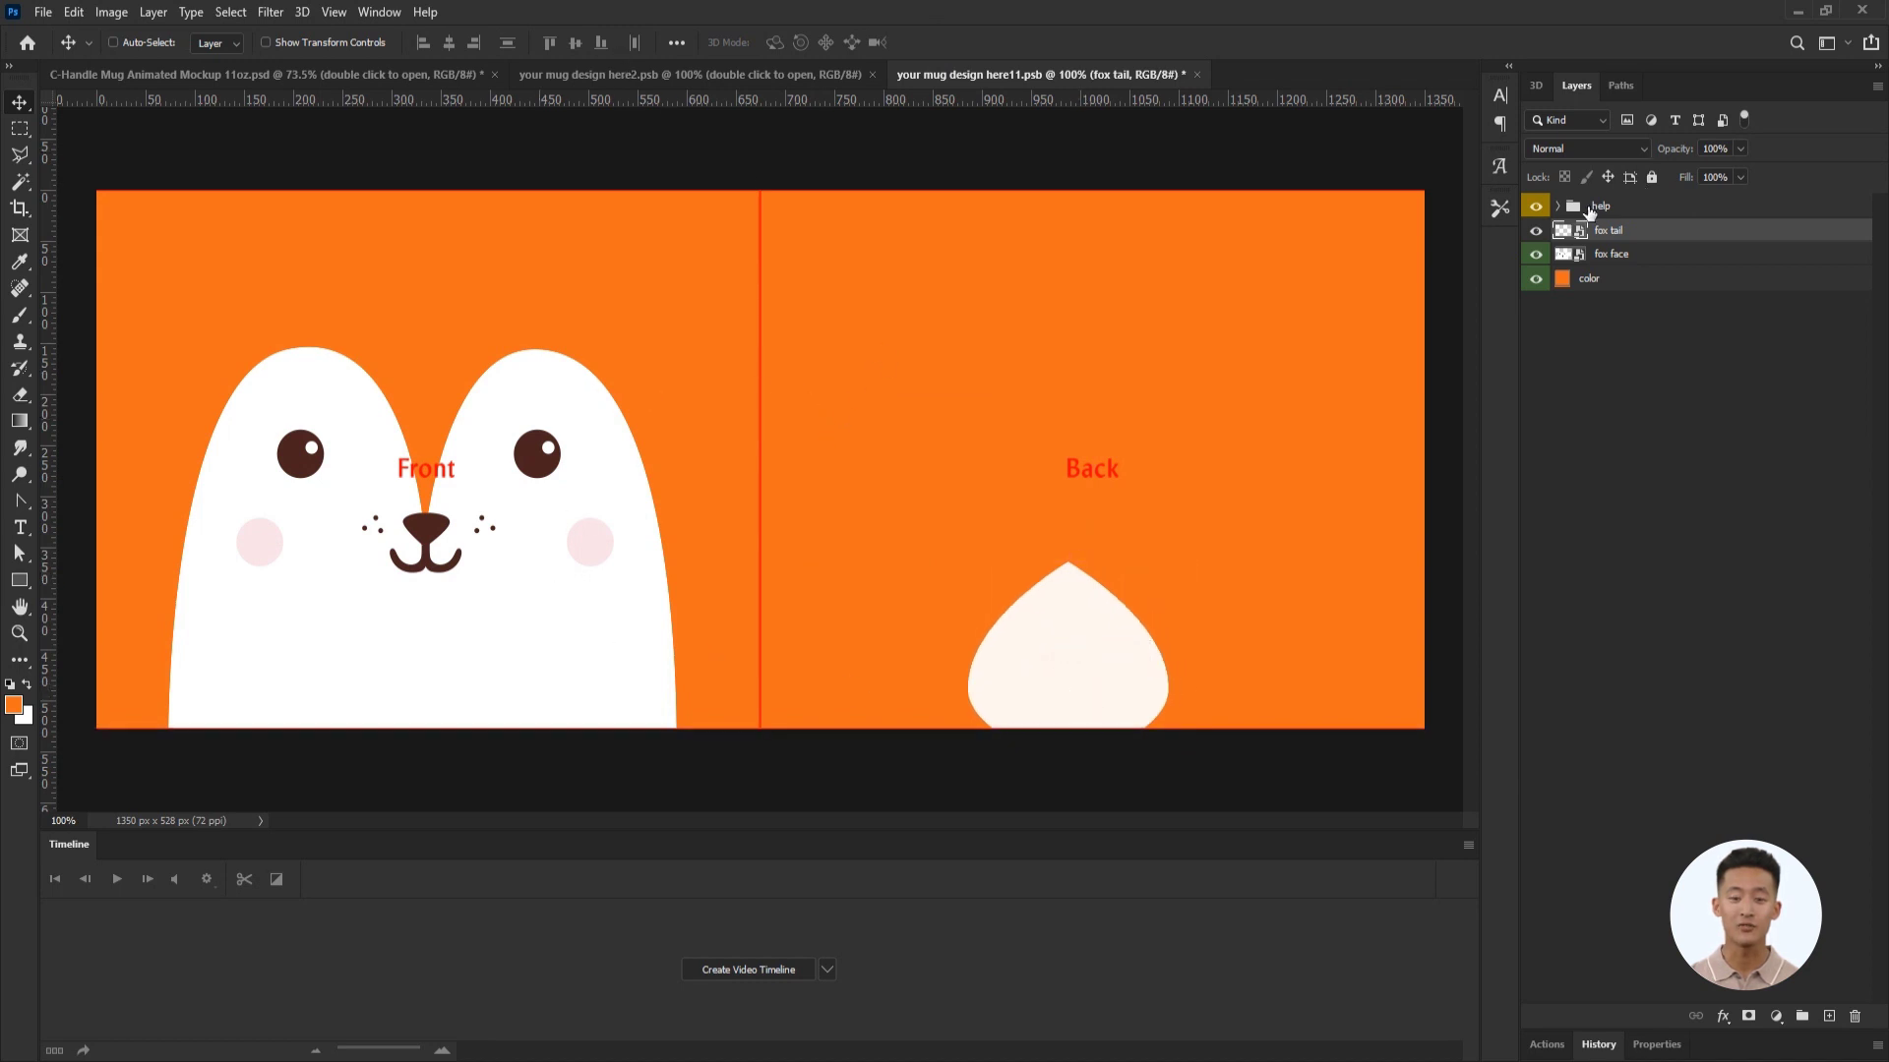
click(1590, 210)
click(1531, 208)
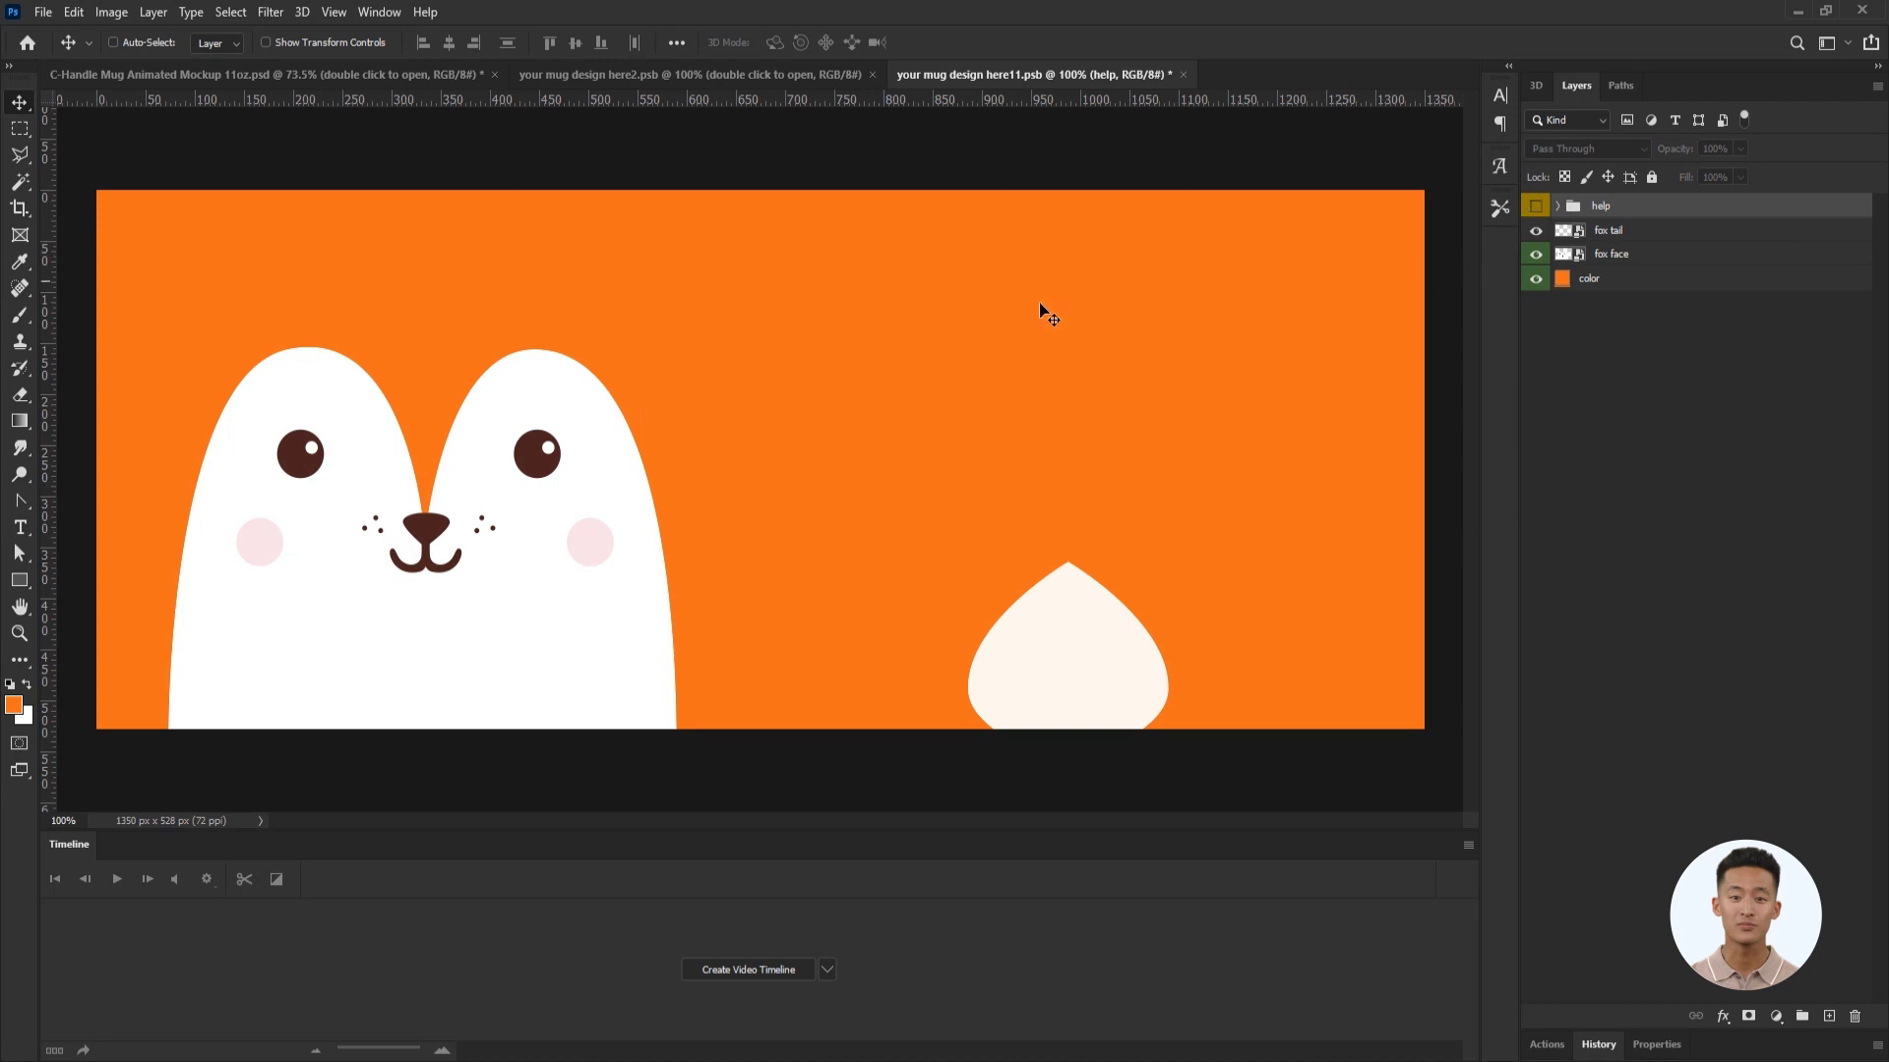
Save both nested mug design files.
click(46, 12)
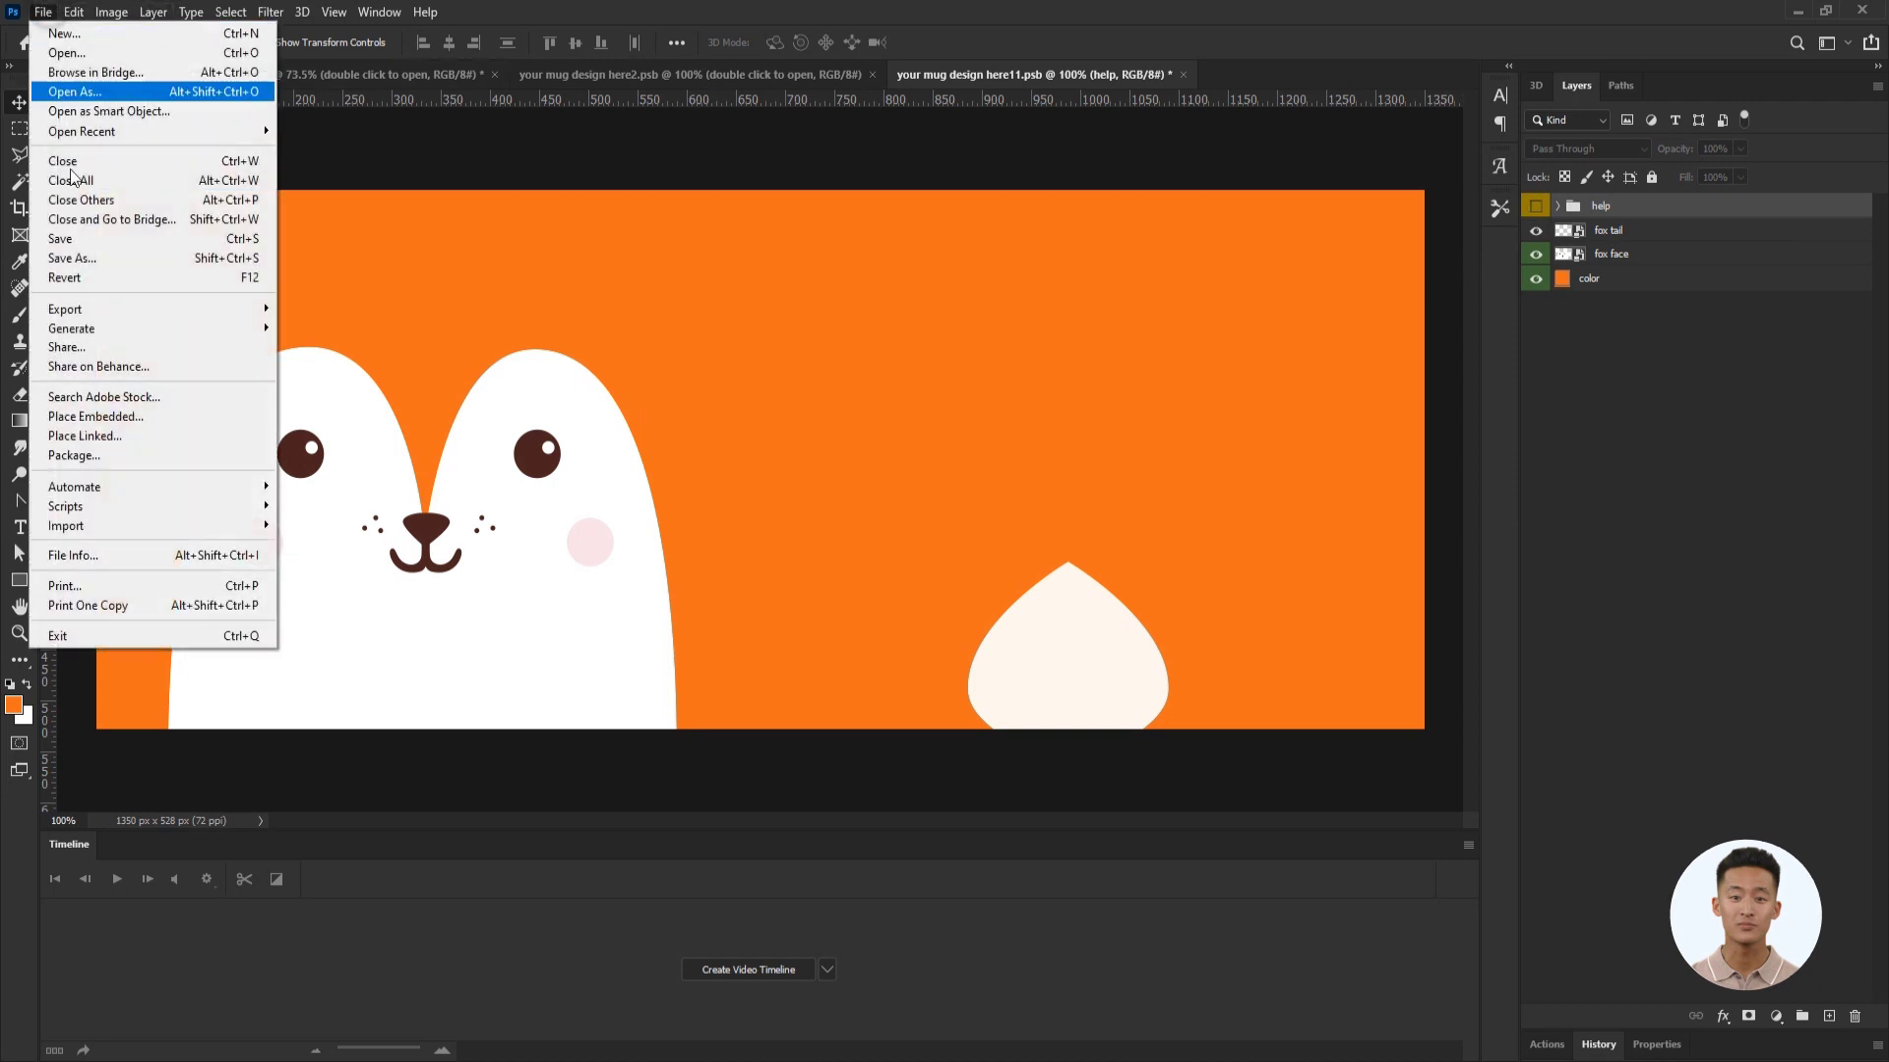
click(101, 237)
click(822, 74)
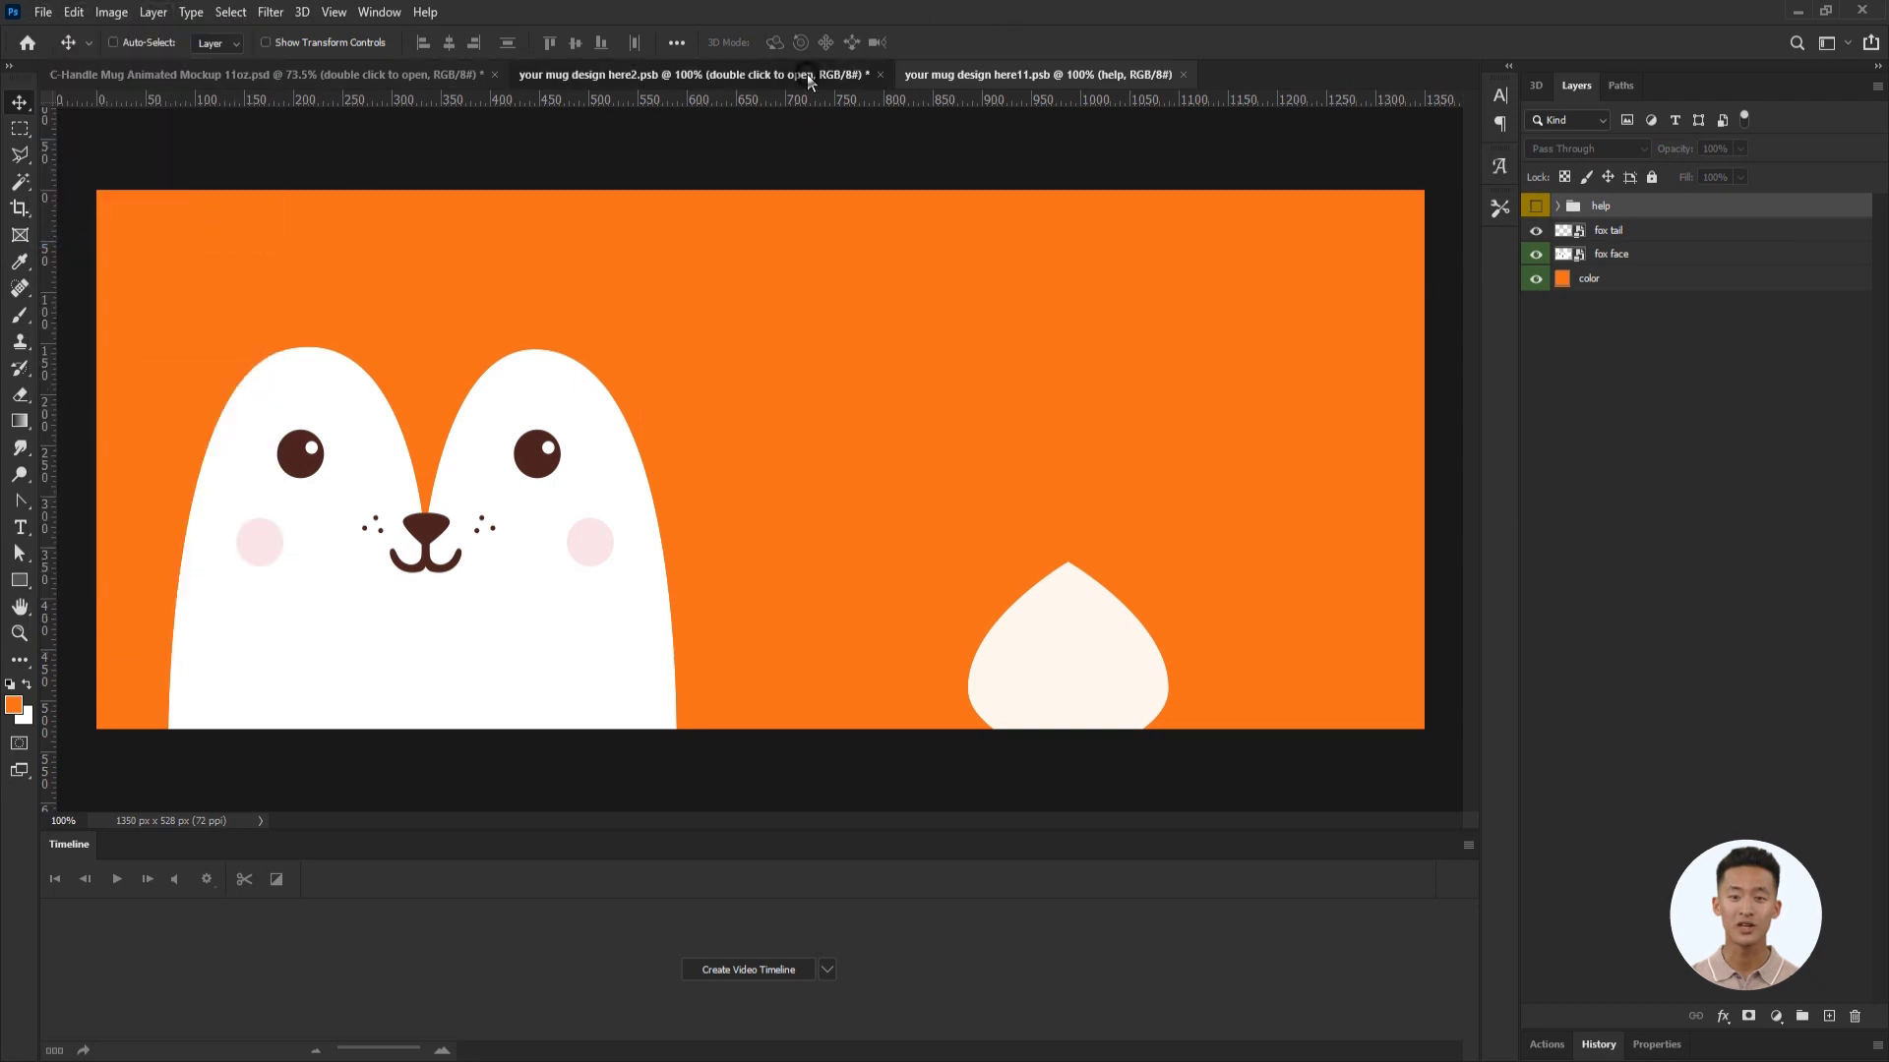
click(39, 12)
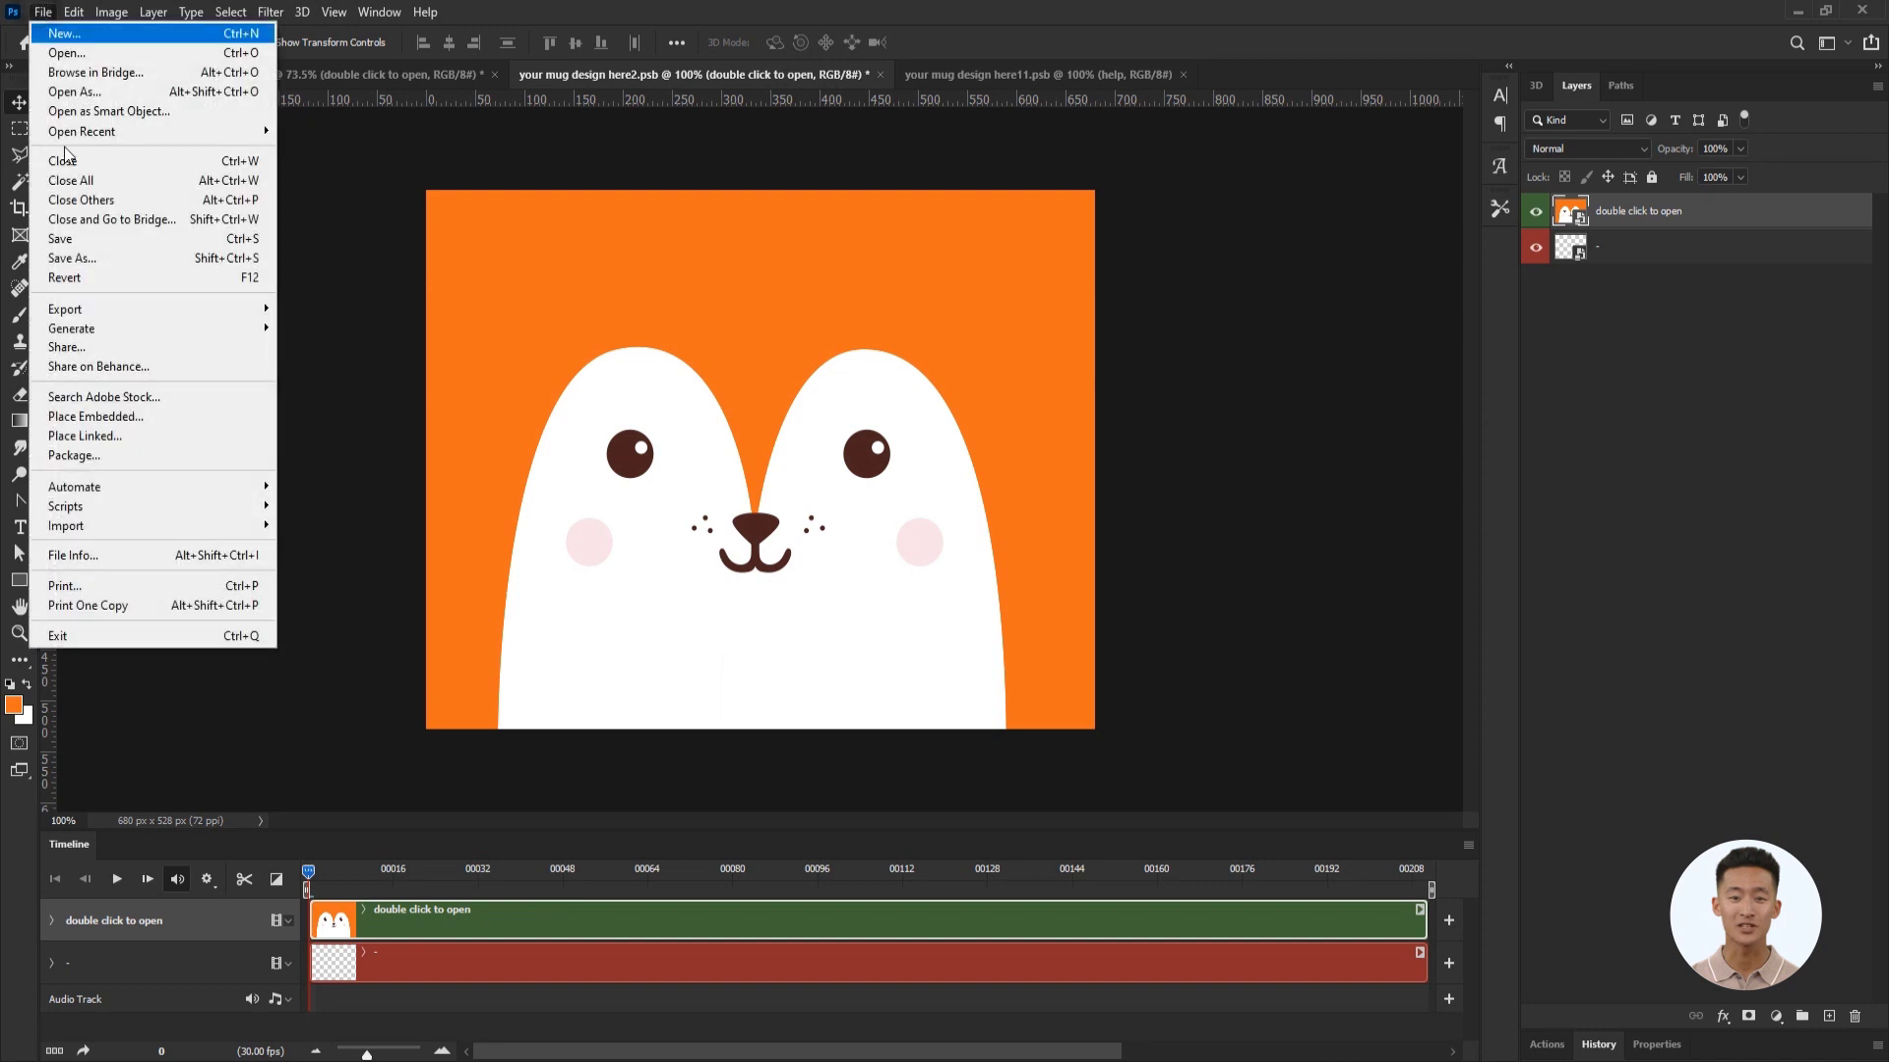
click(85, 236)
Play and stop the mockup timeline to preview the fox-face wrap rotating.
click(134, 79)
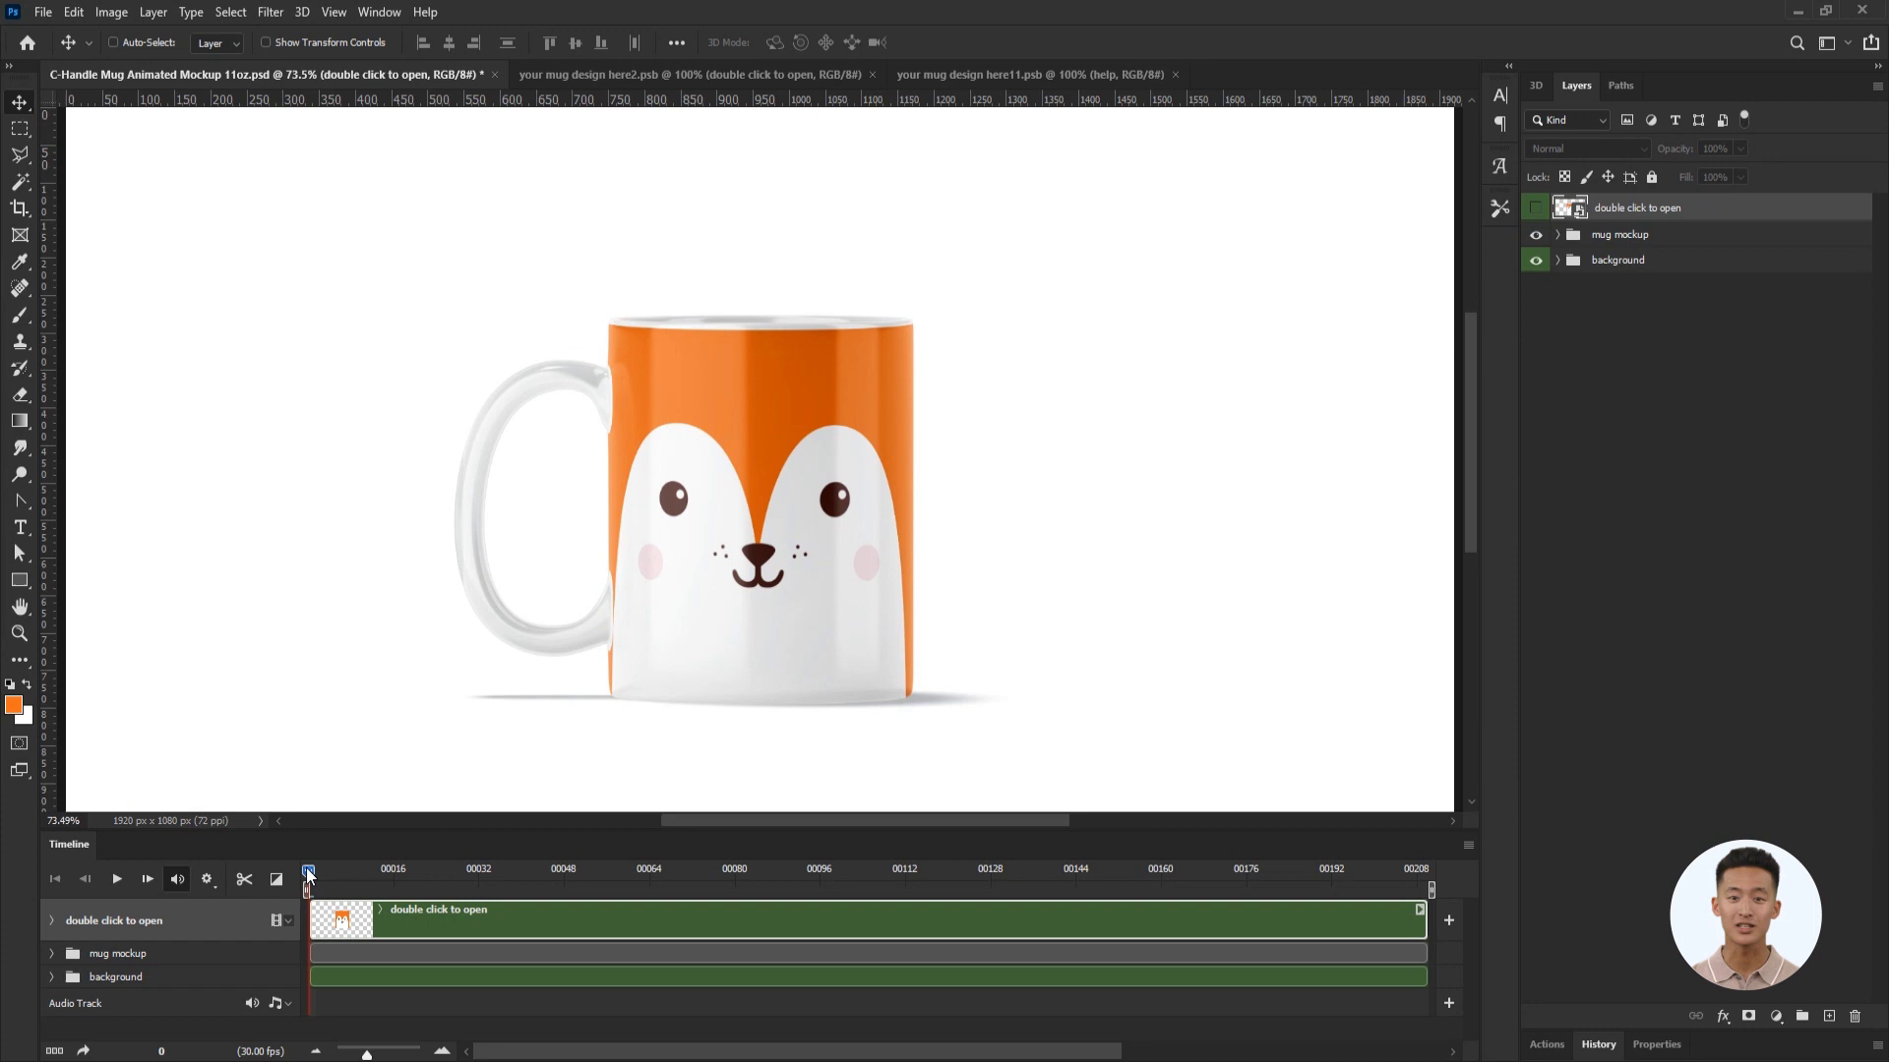
key(space)
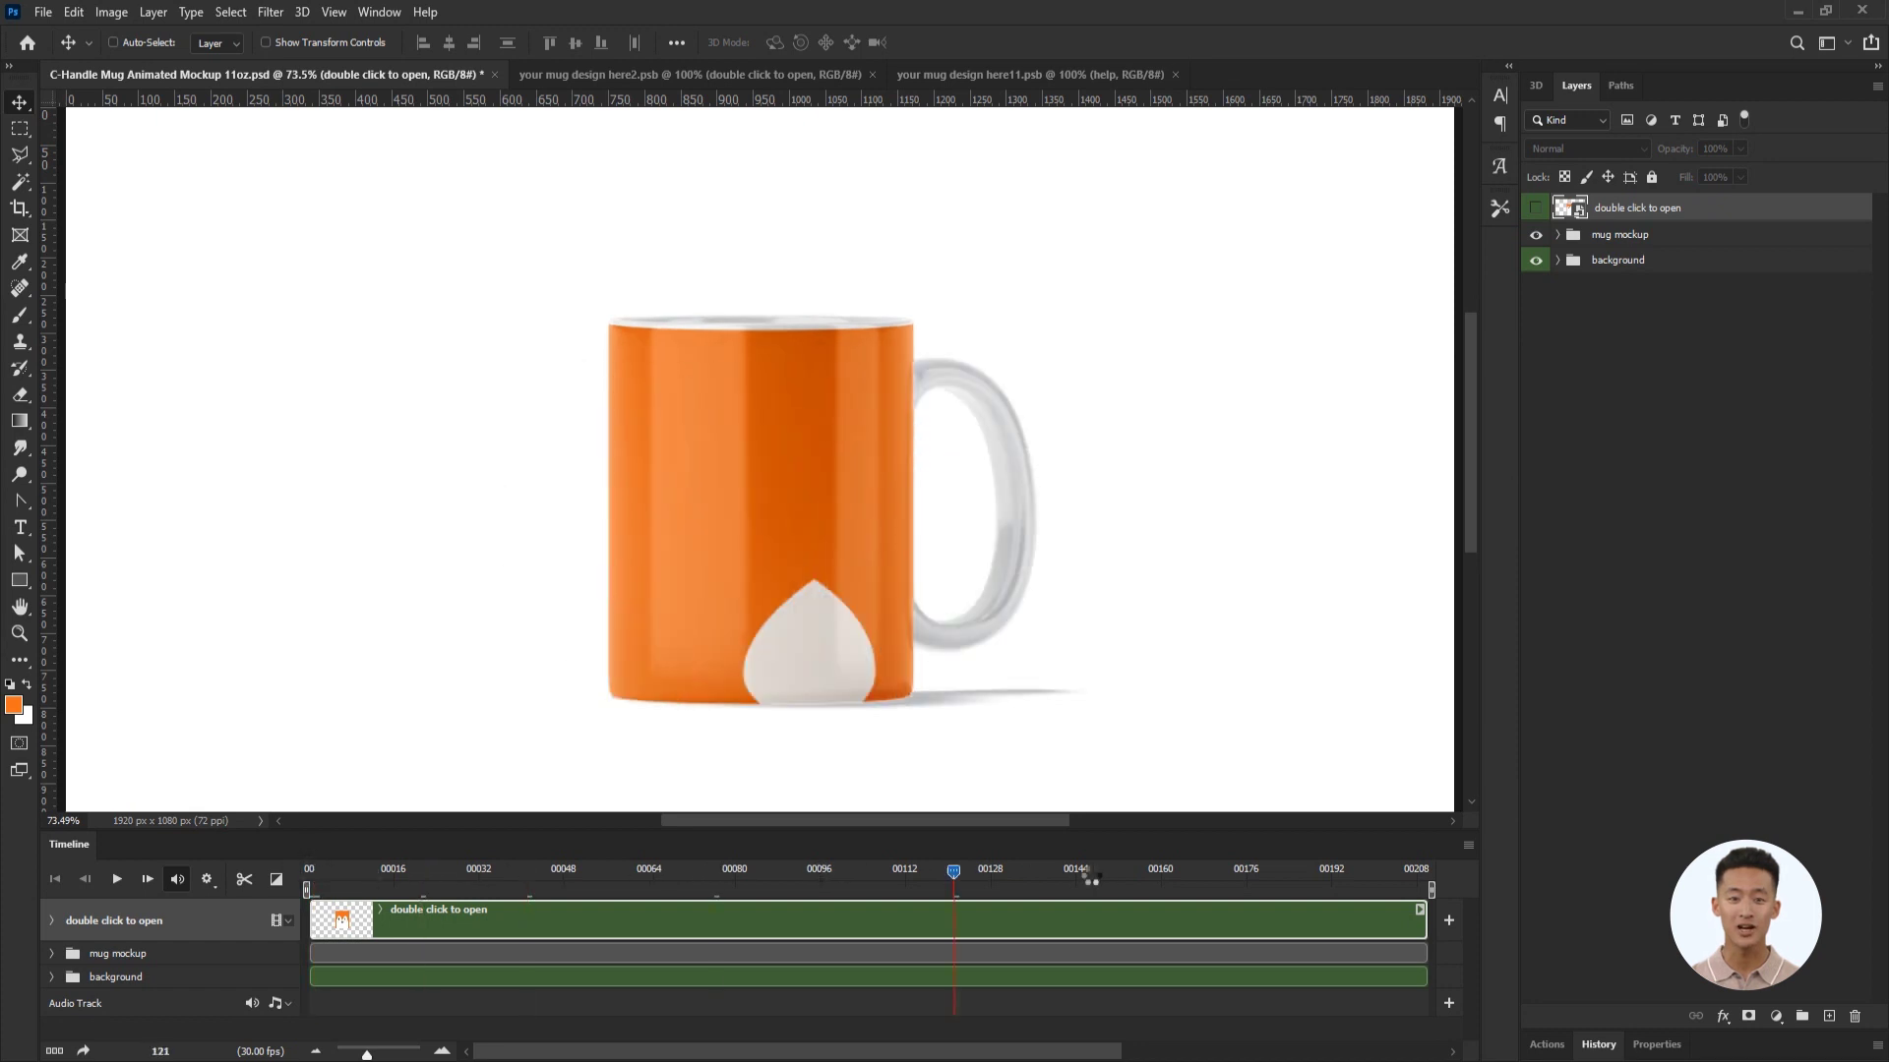
key(space)
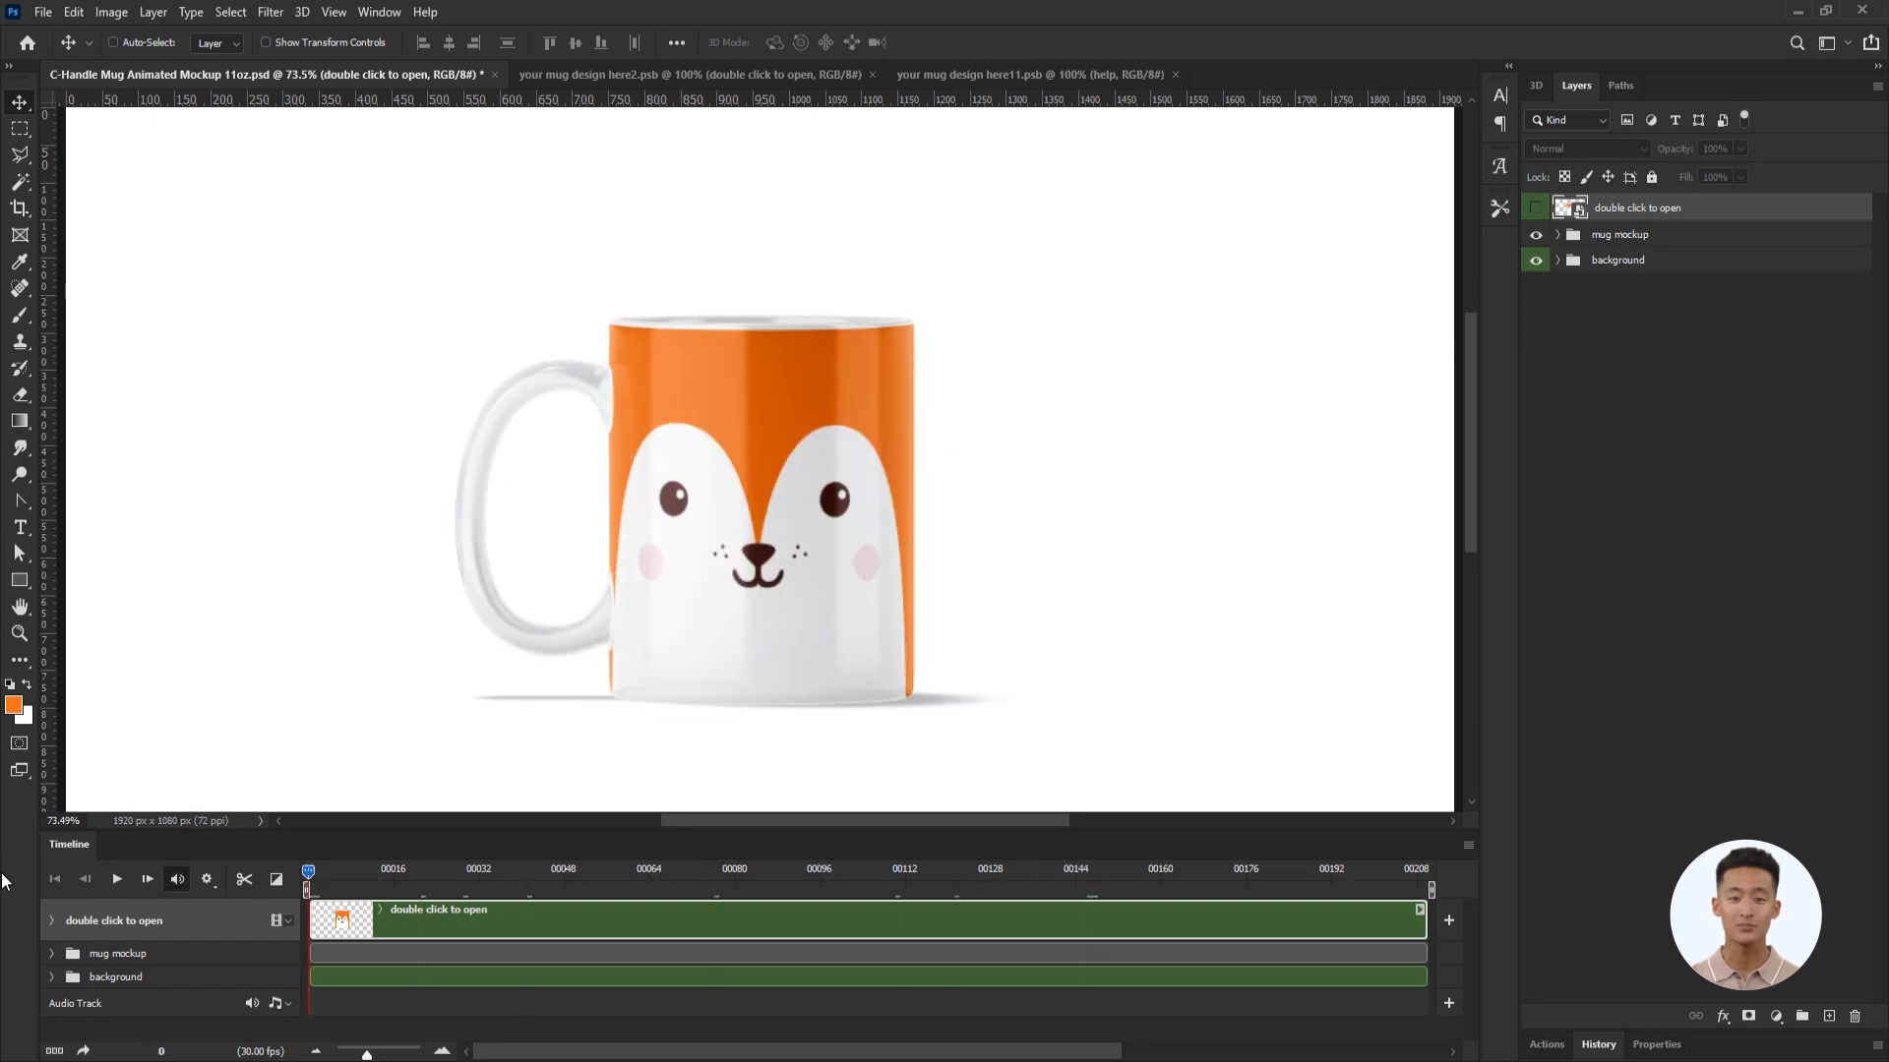
Expand the element colors group and set the handle color fill to orange f16f1b.
click(1574, 238)
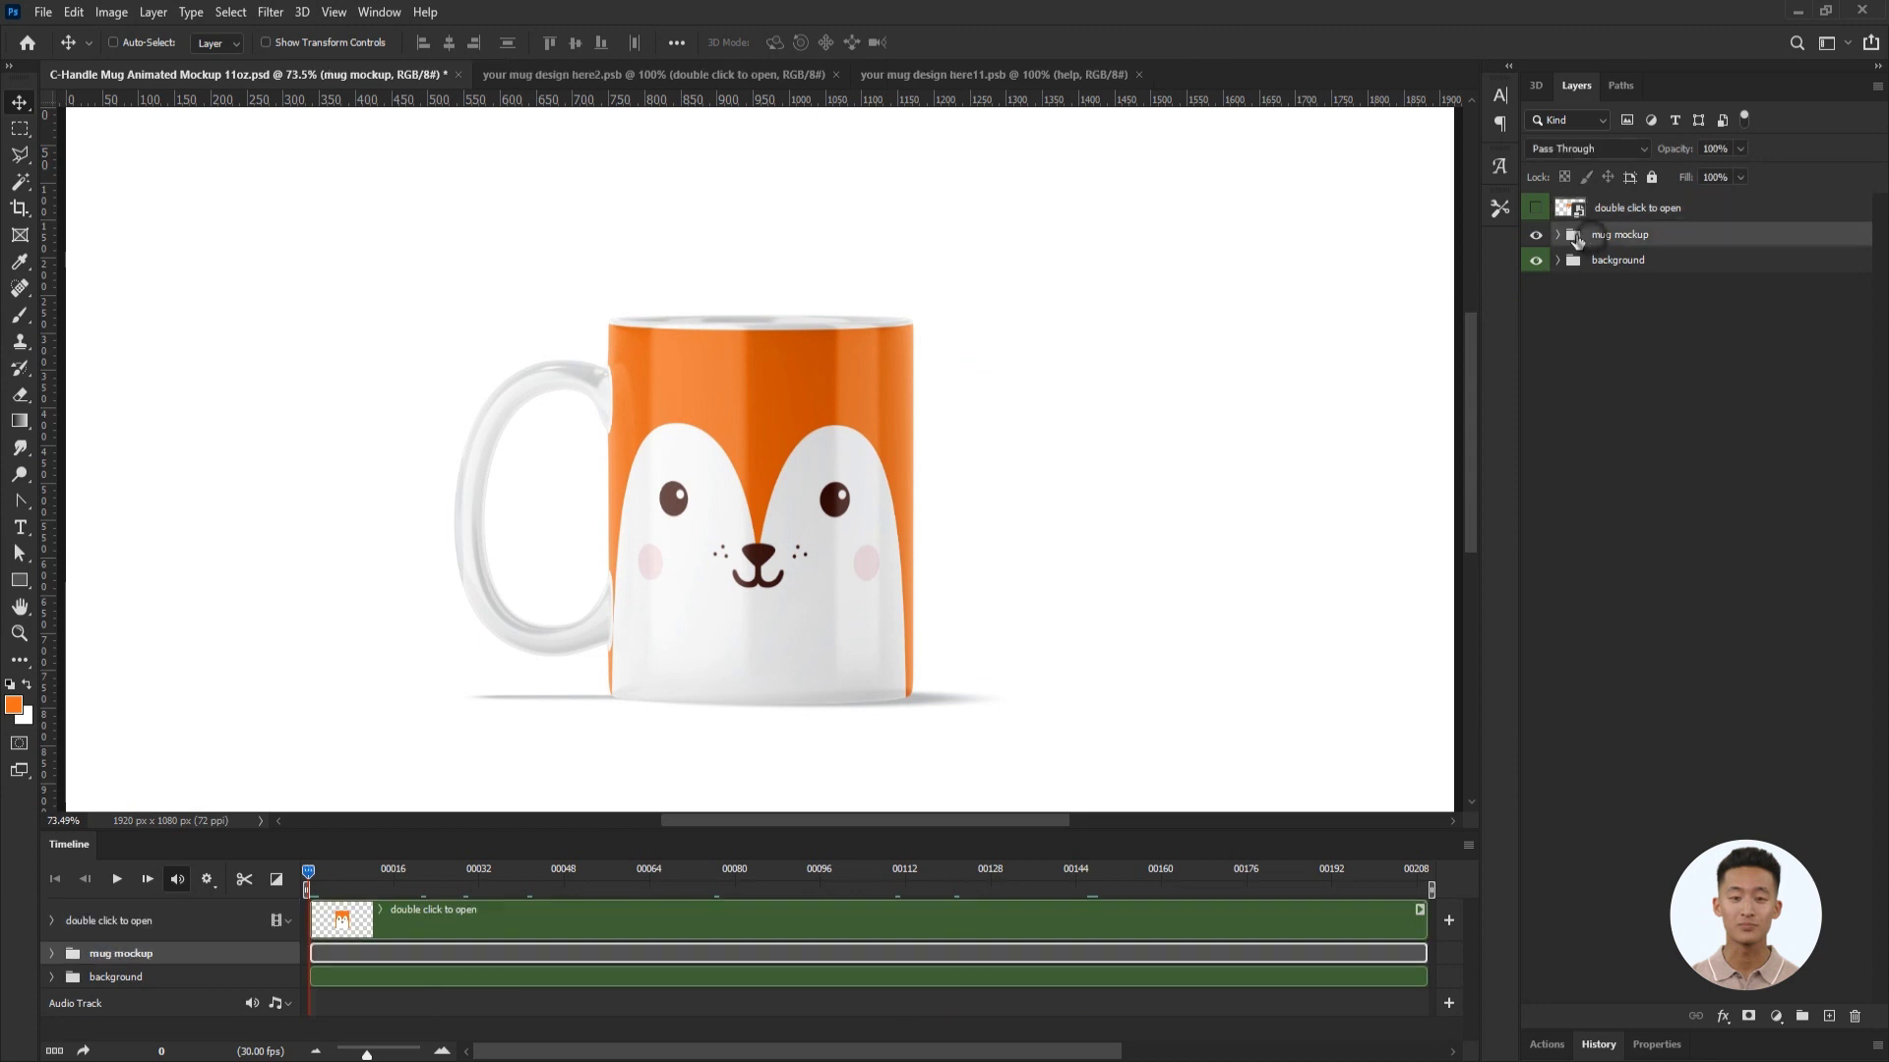
click(1558, 235)
click(1589, 287)
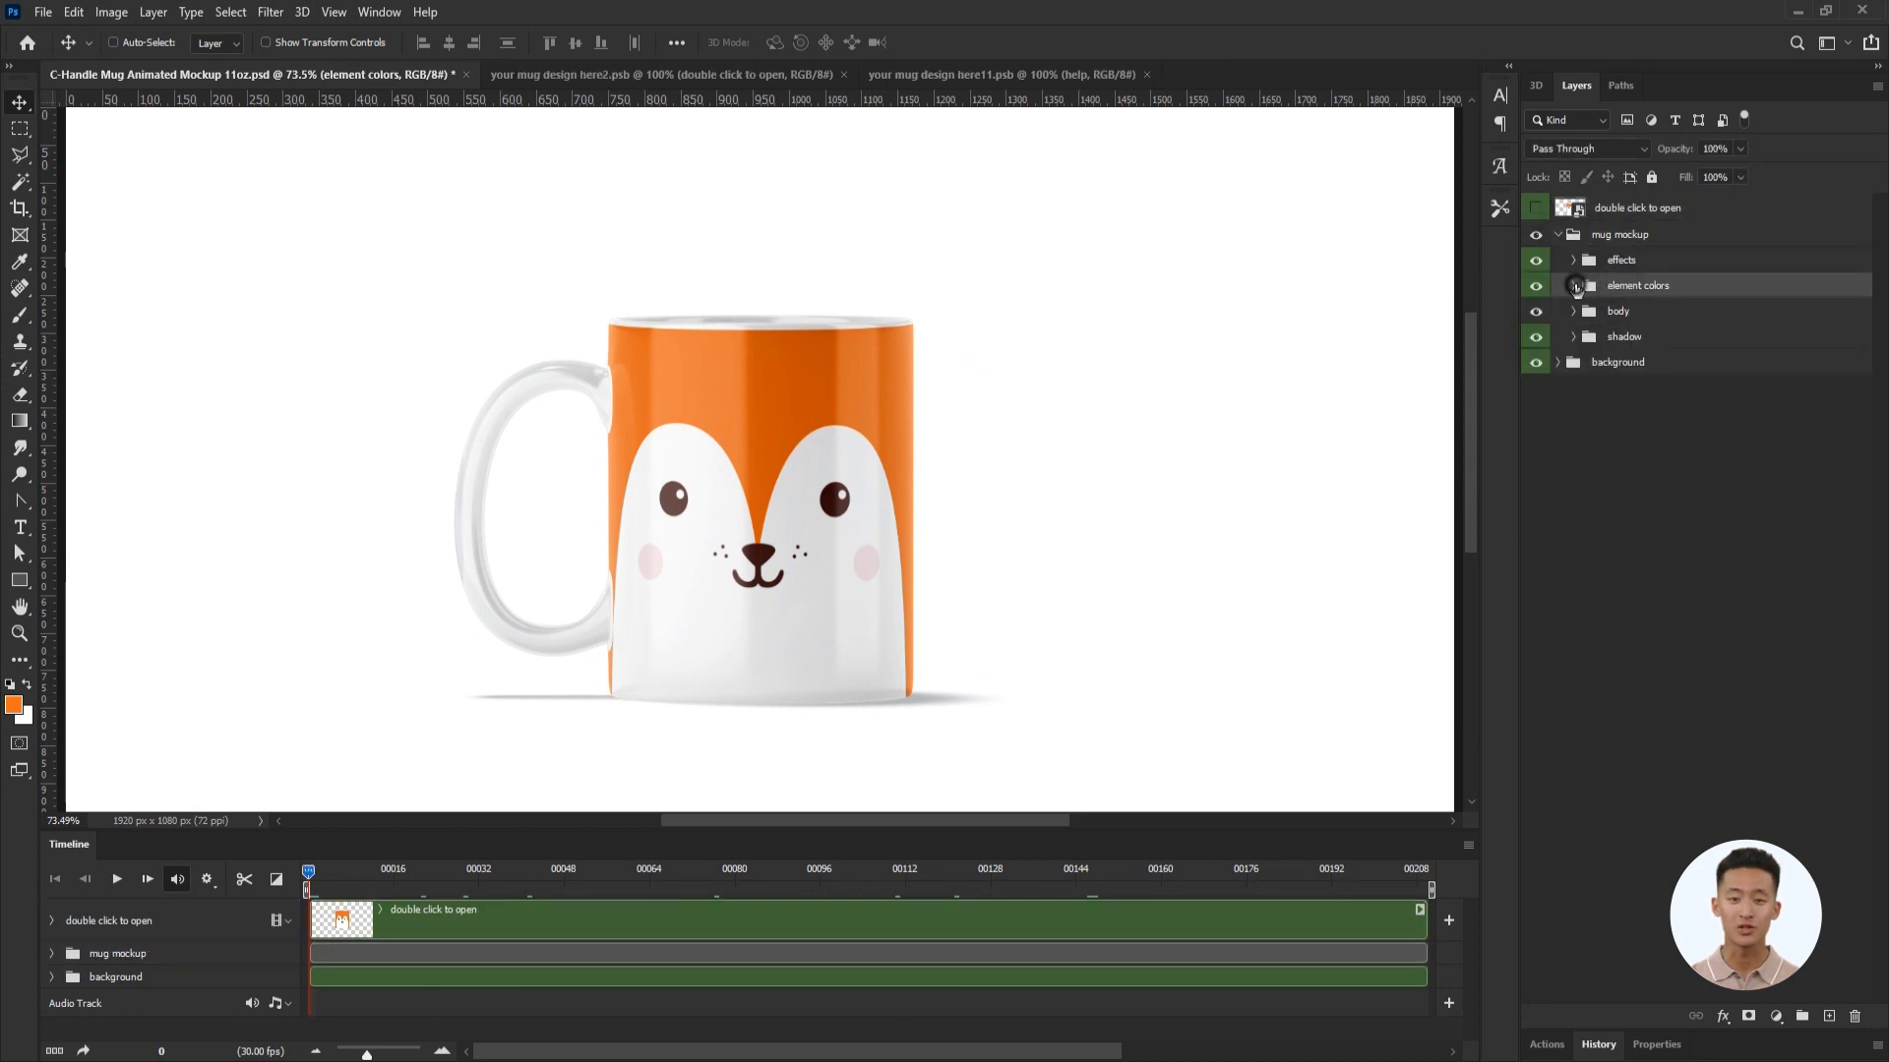
click(1573, 285)
scroll(356, 616, up, 1)
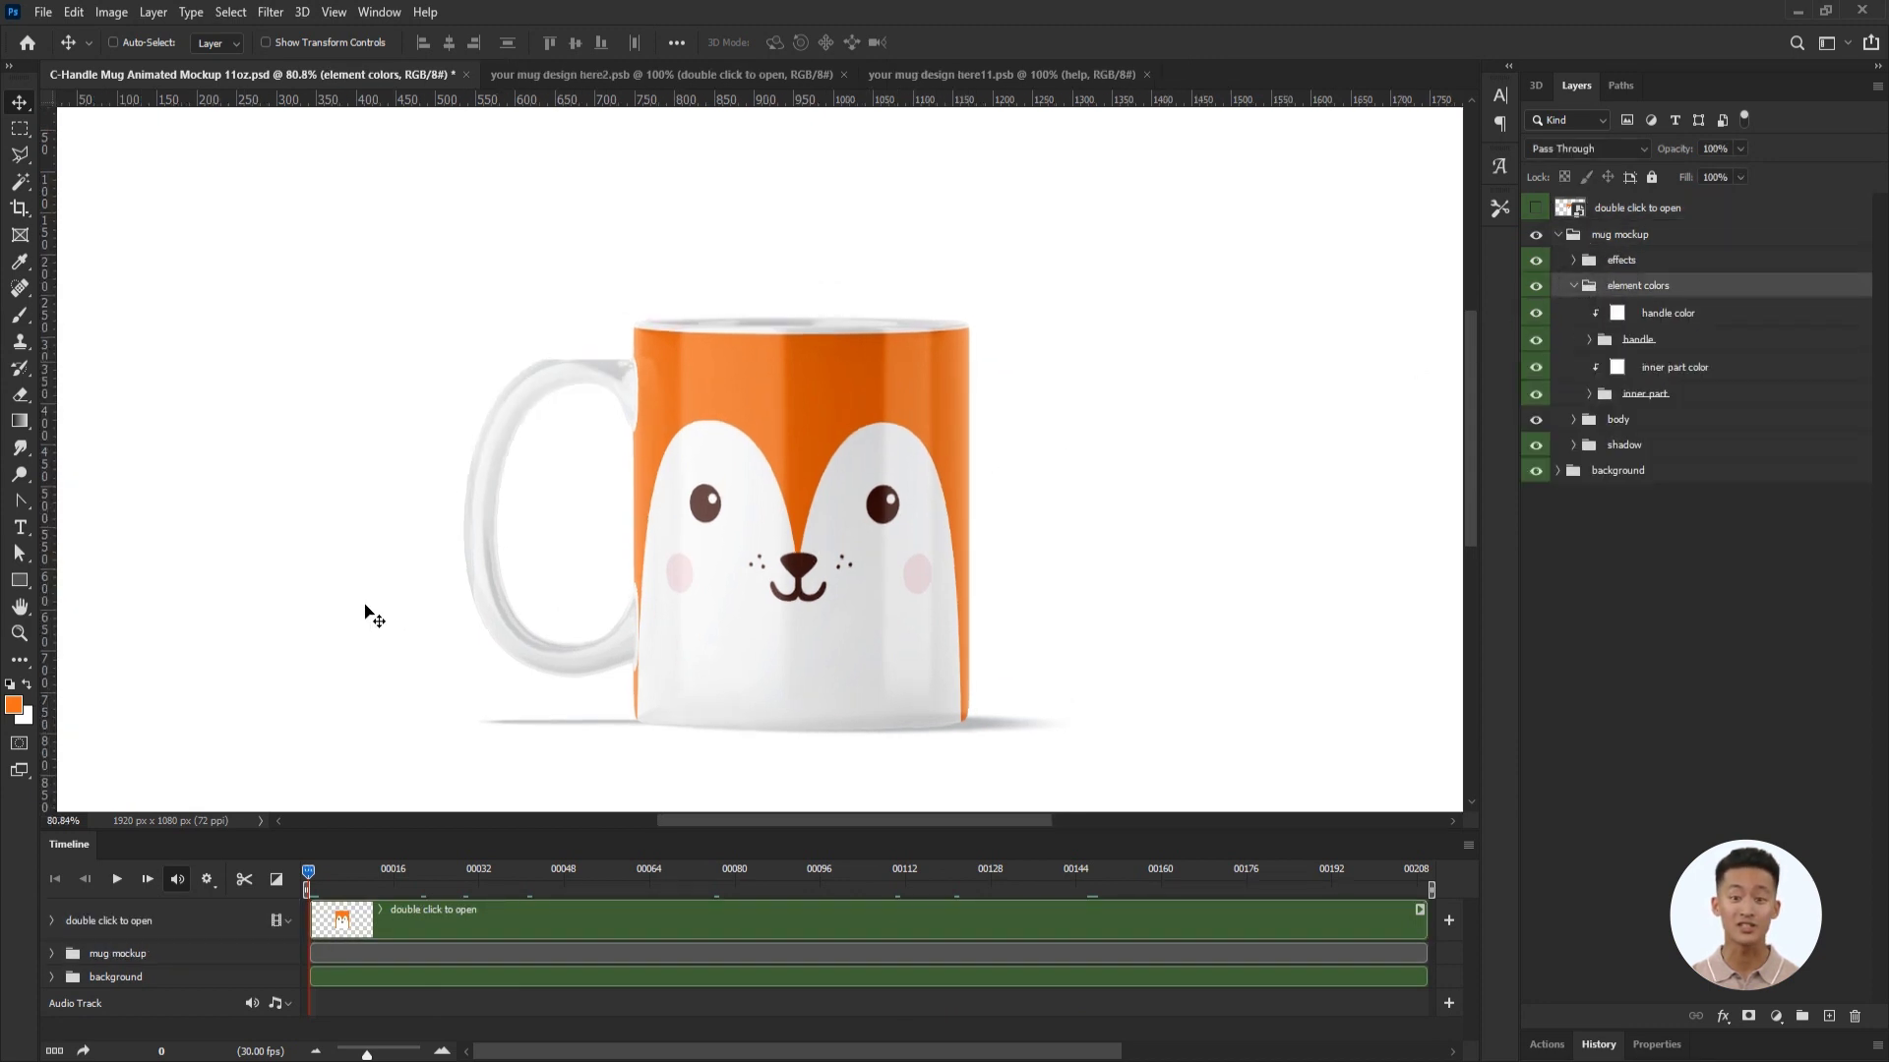
scroll(373, 617, up, 1)
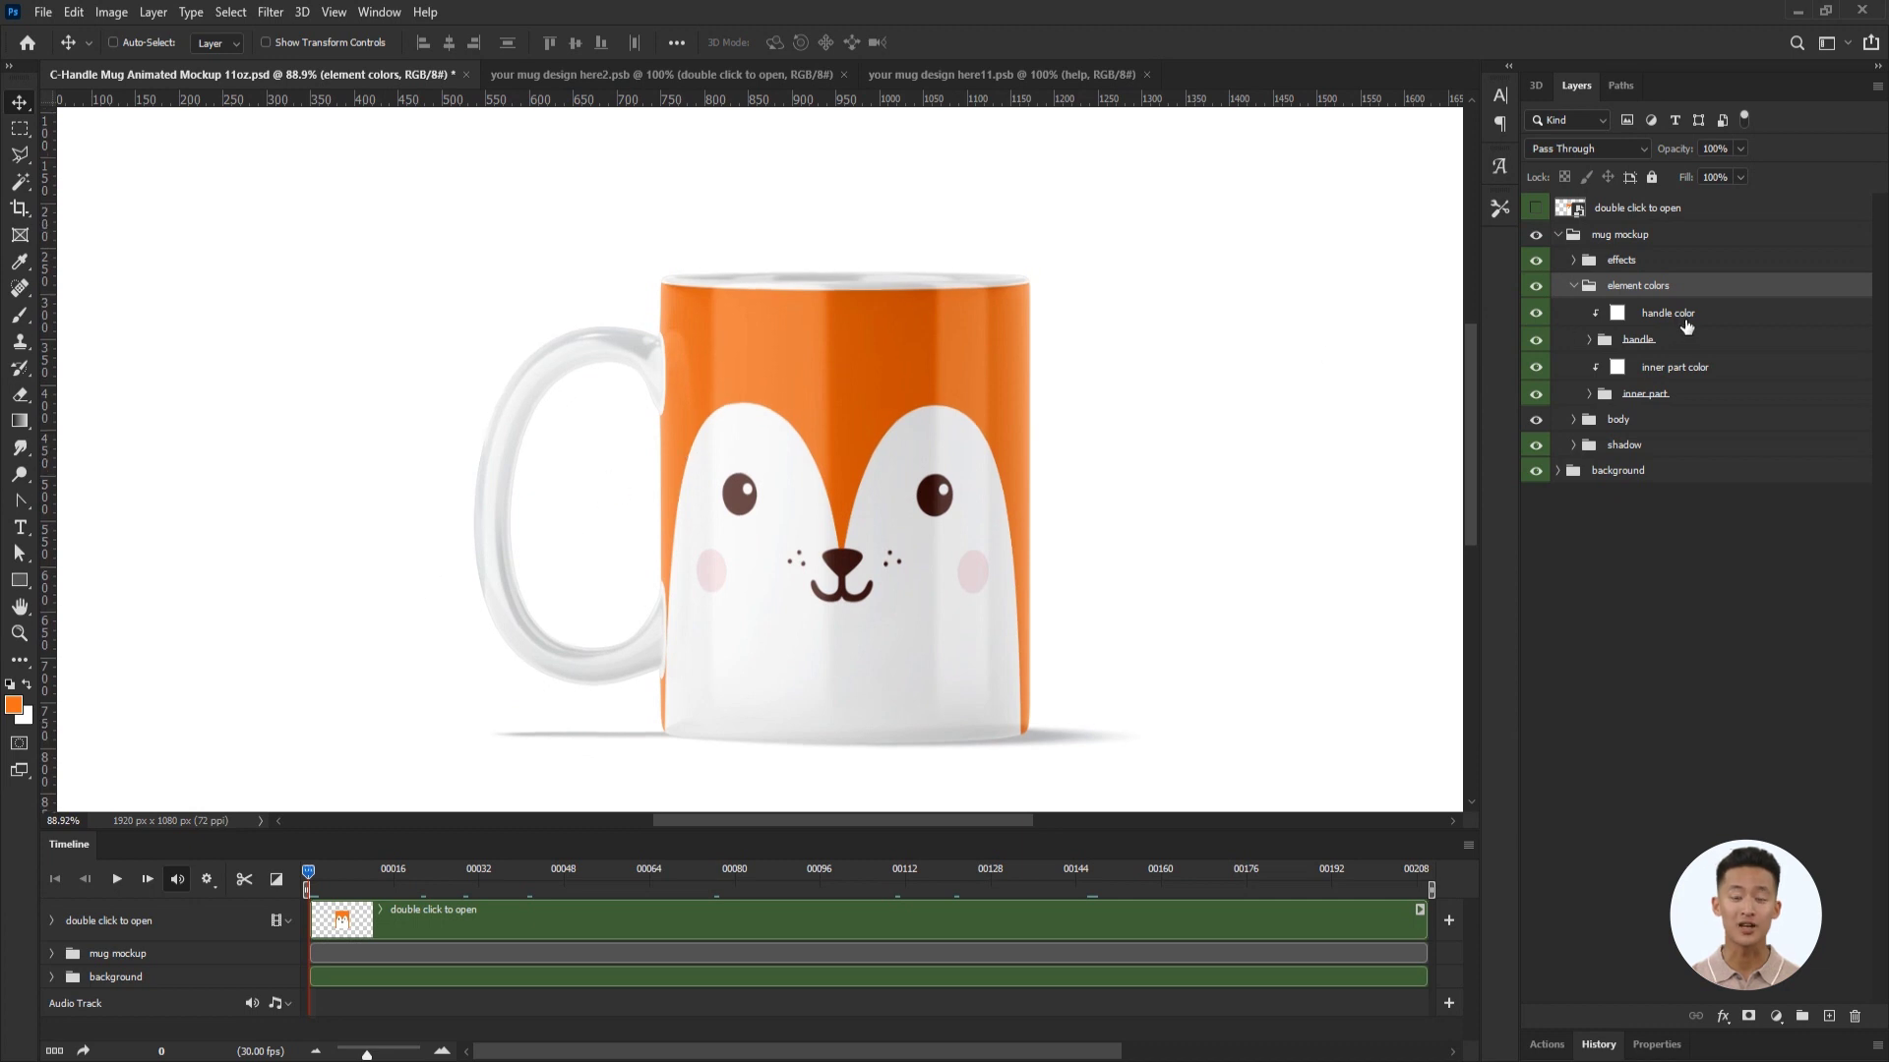
double_click(1616, 313)
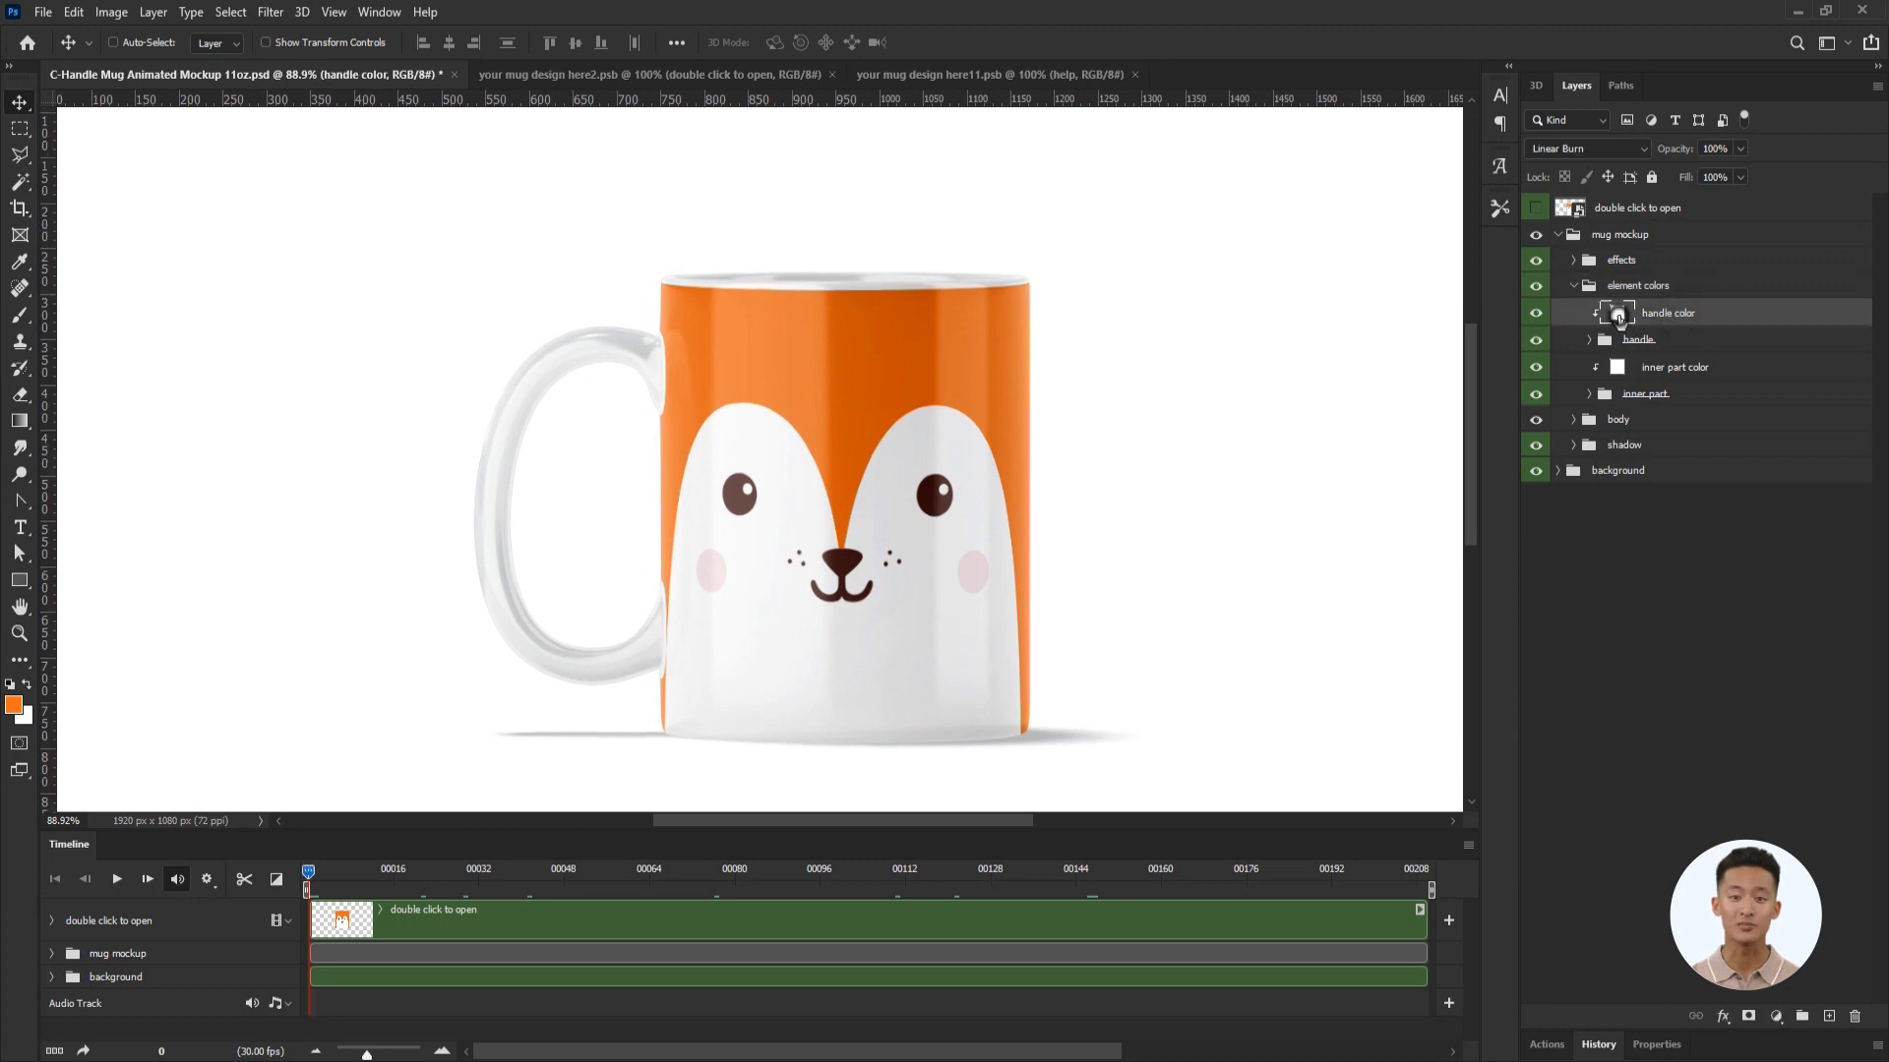
click(13, 704)
click(1507, 707)
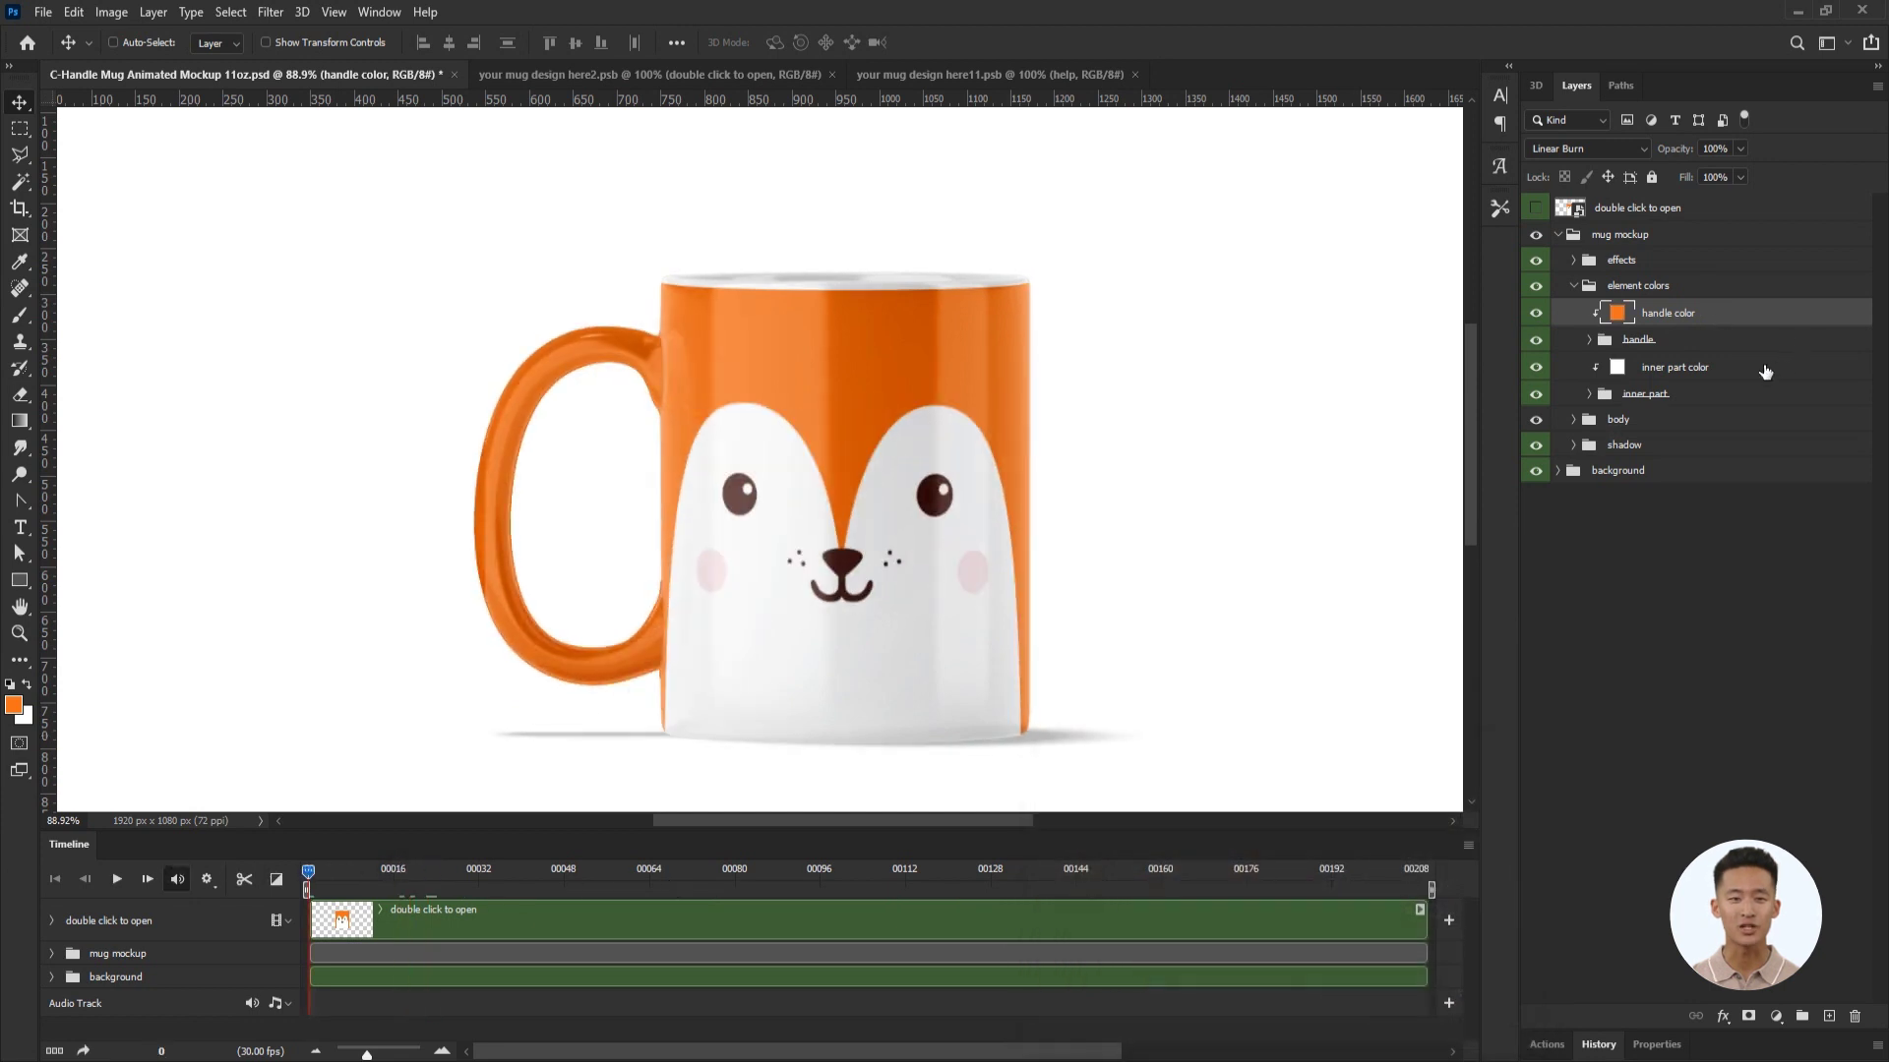
Set the inner part color fill to orange f16f1b and collapse the element colors group.
click(1672, 370)
double_click(1617, 367)
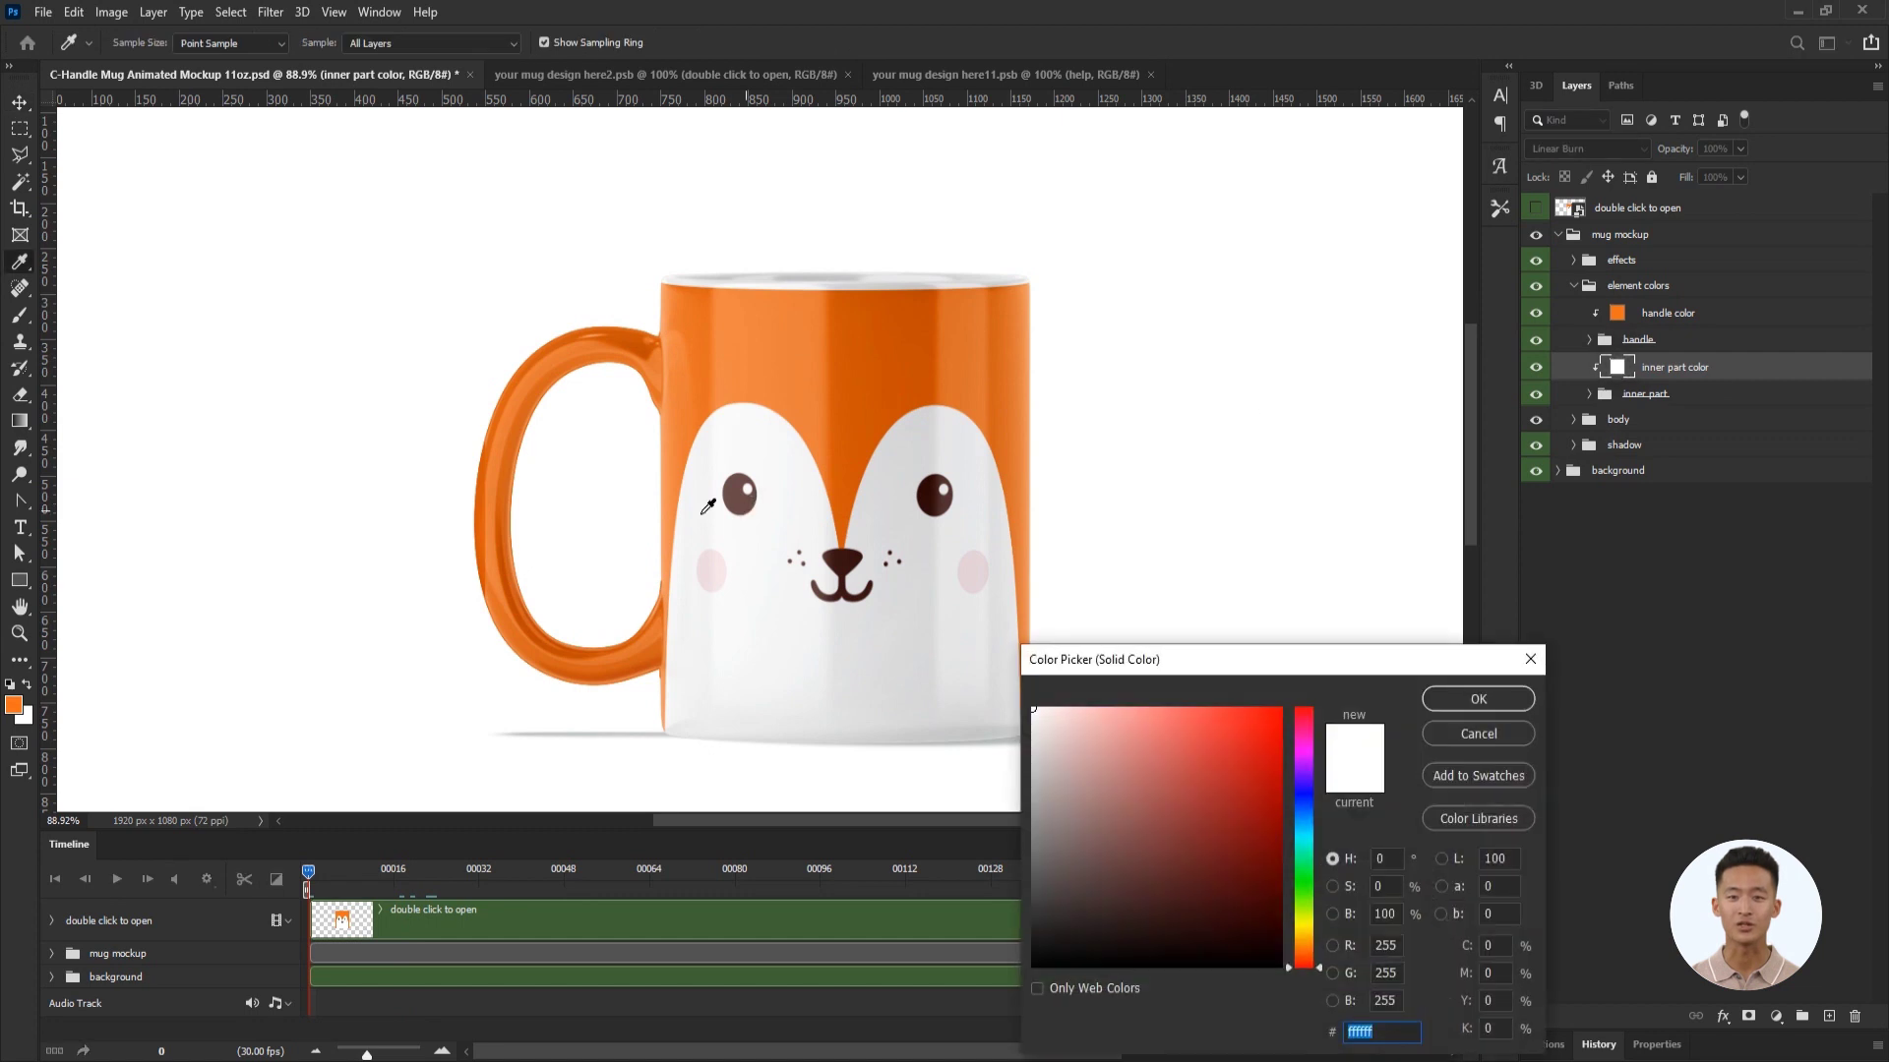
text(f16f1b)
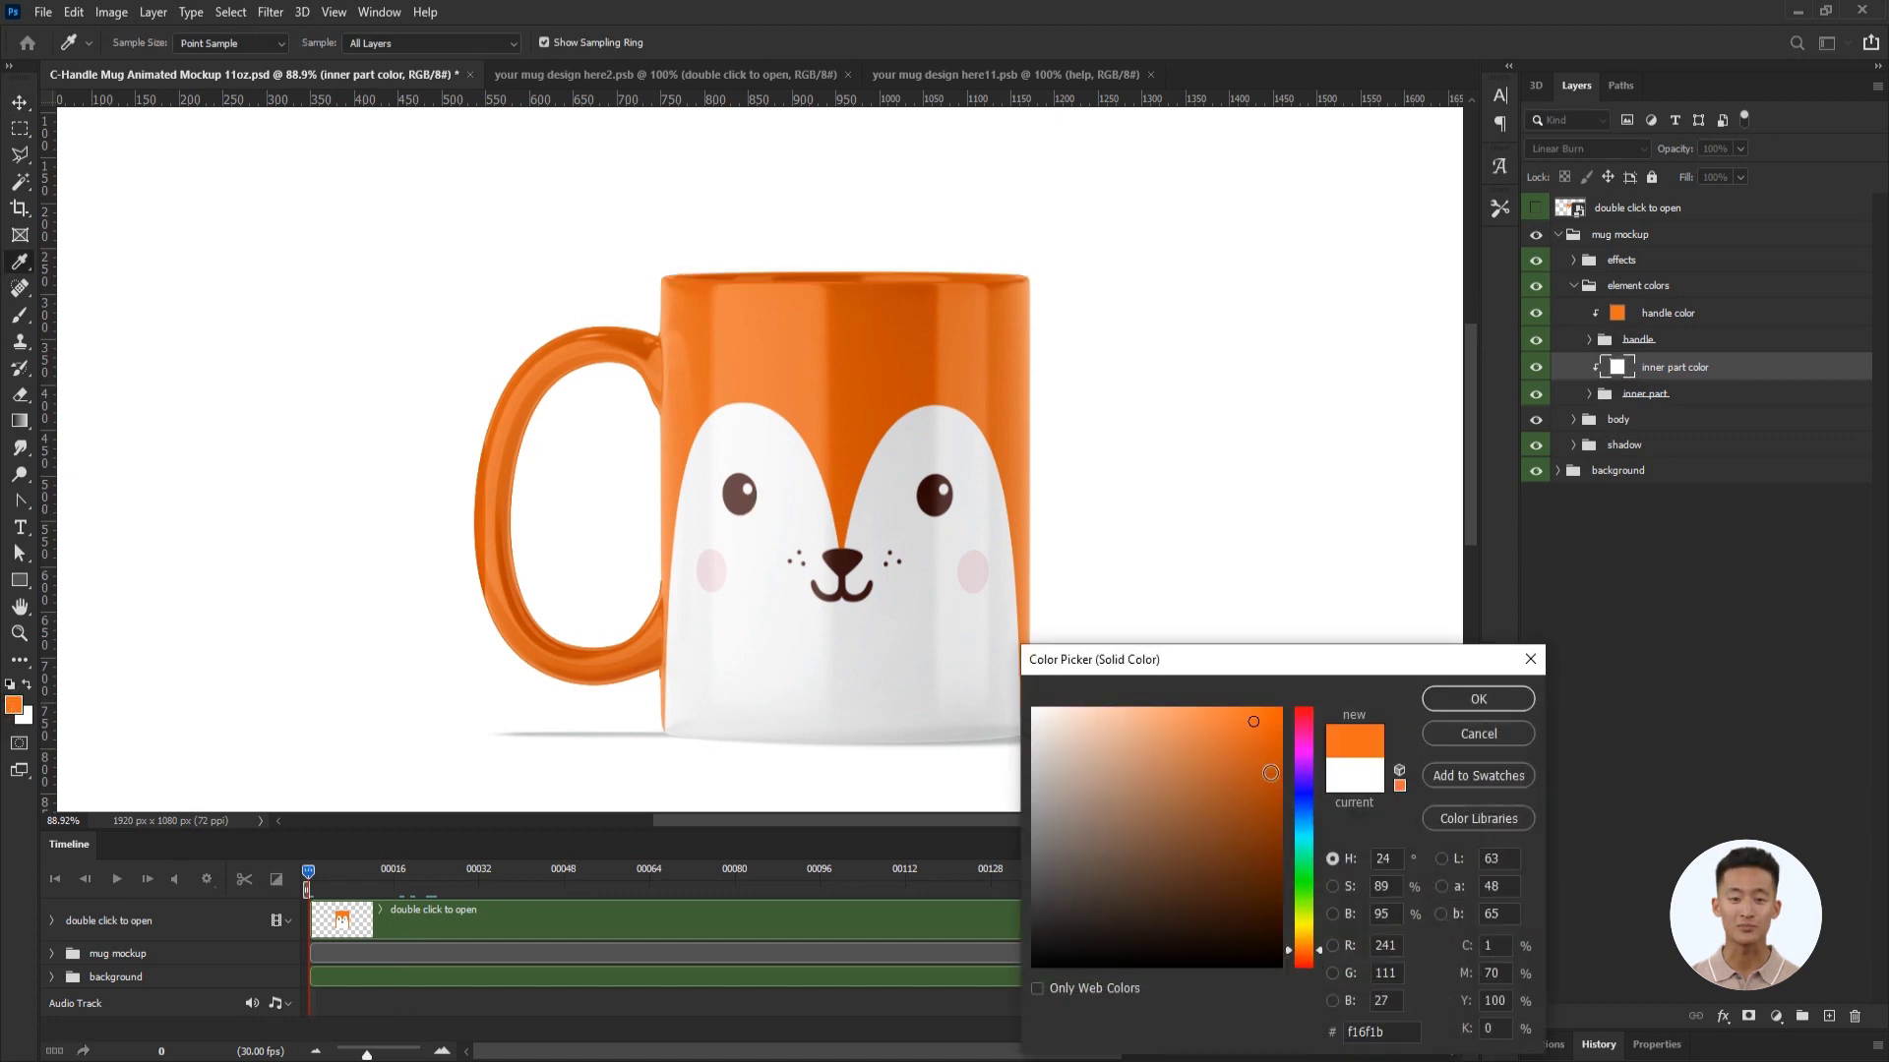
click(1444, 700)
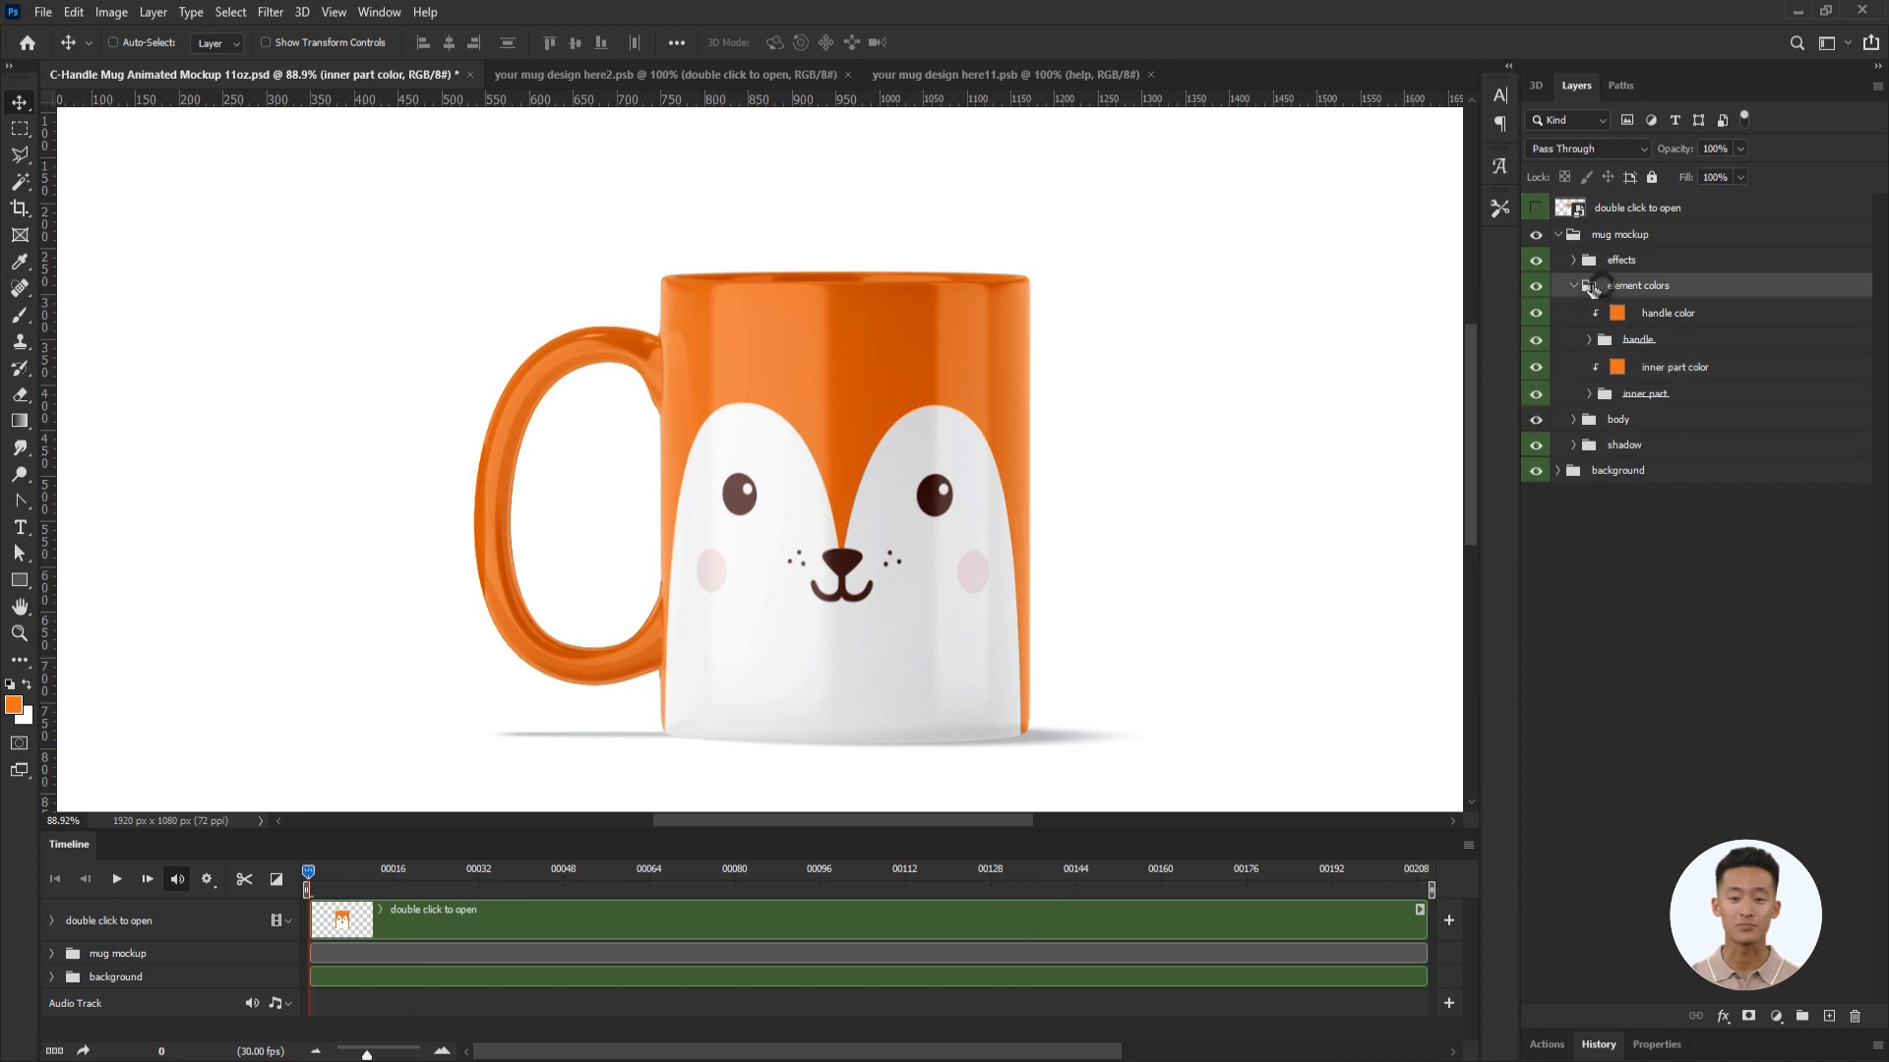
click(1587, 293)
click(1573, 286)
scroll(993, 432, down, 1)
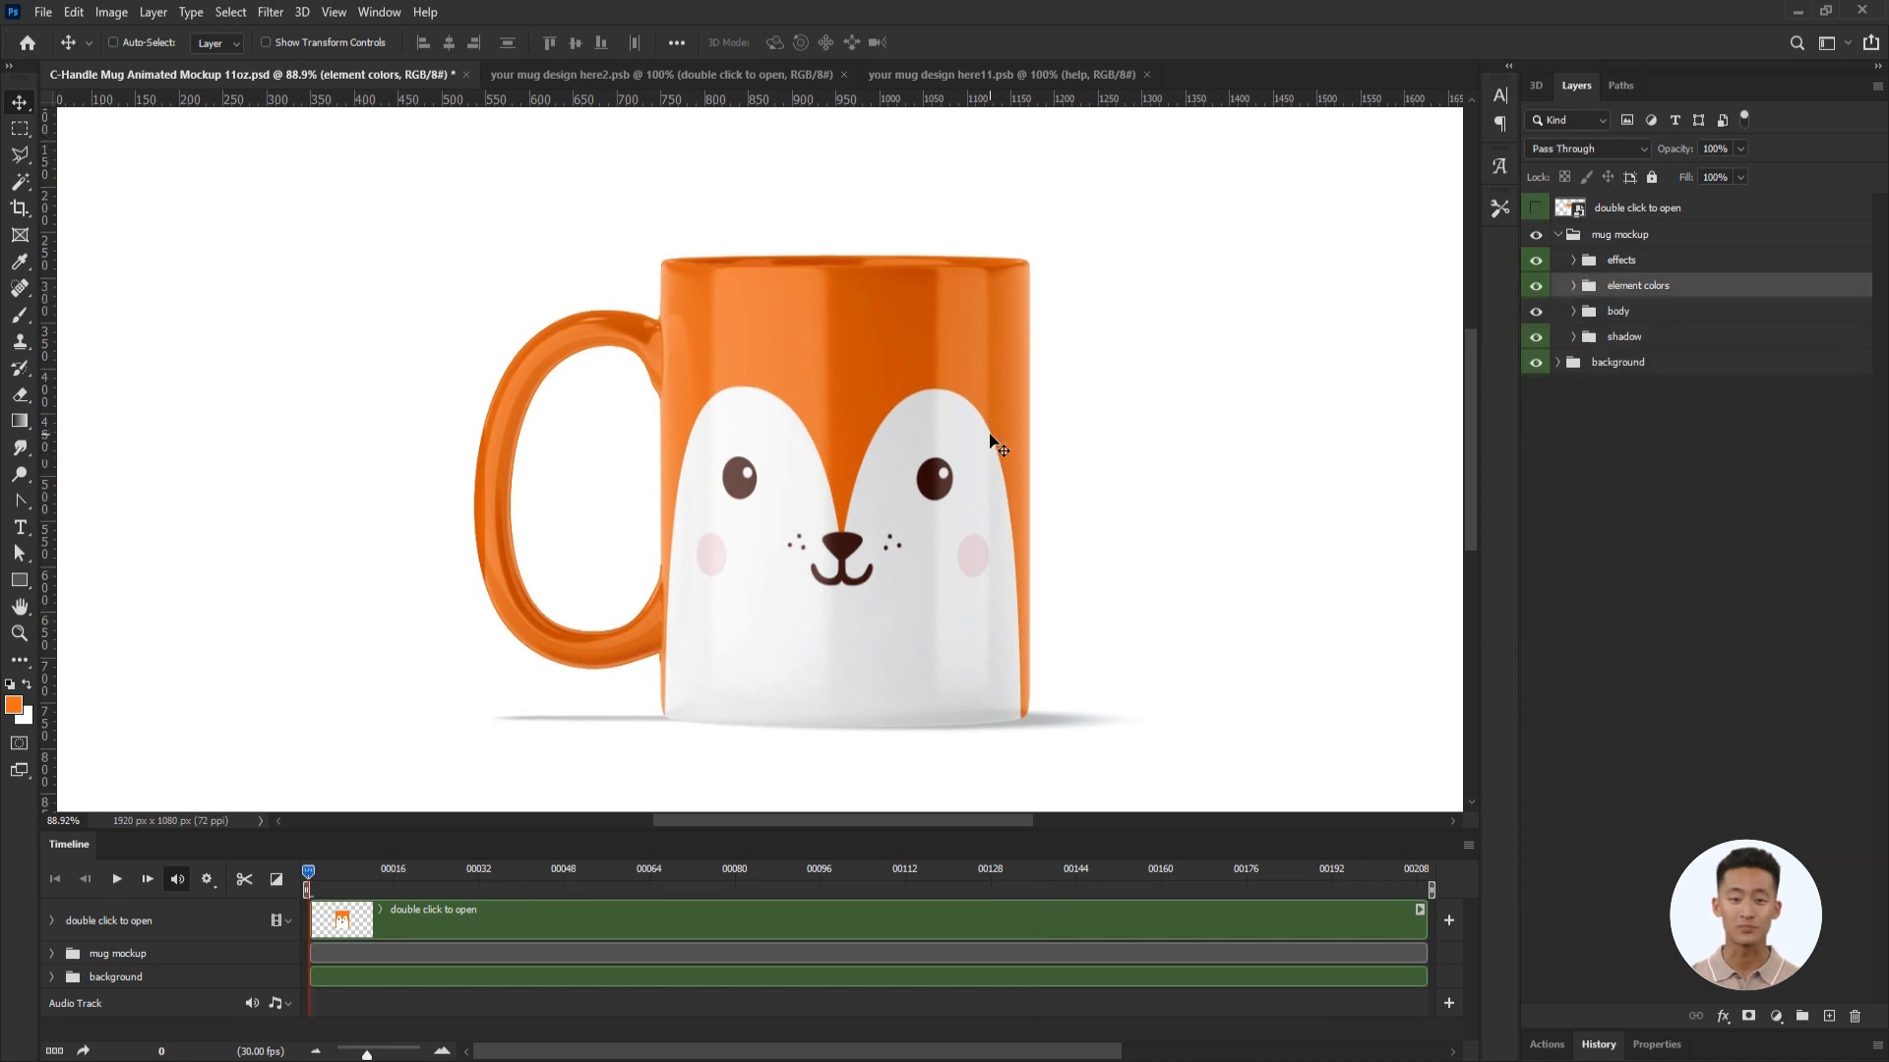
Lower the effects group's highlights opacity to 82% and shadows opacity to 10%.
click(1626, 265)
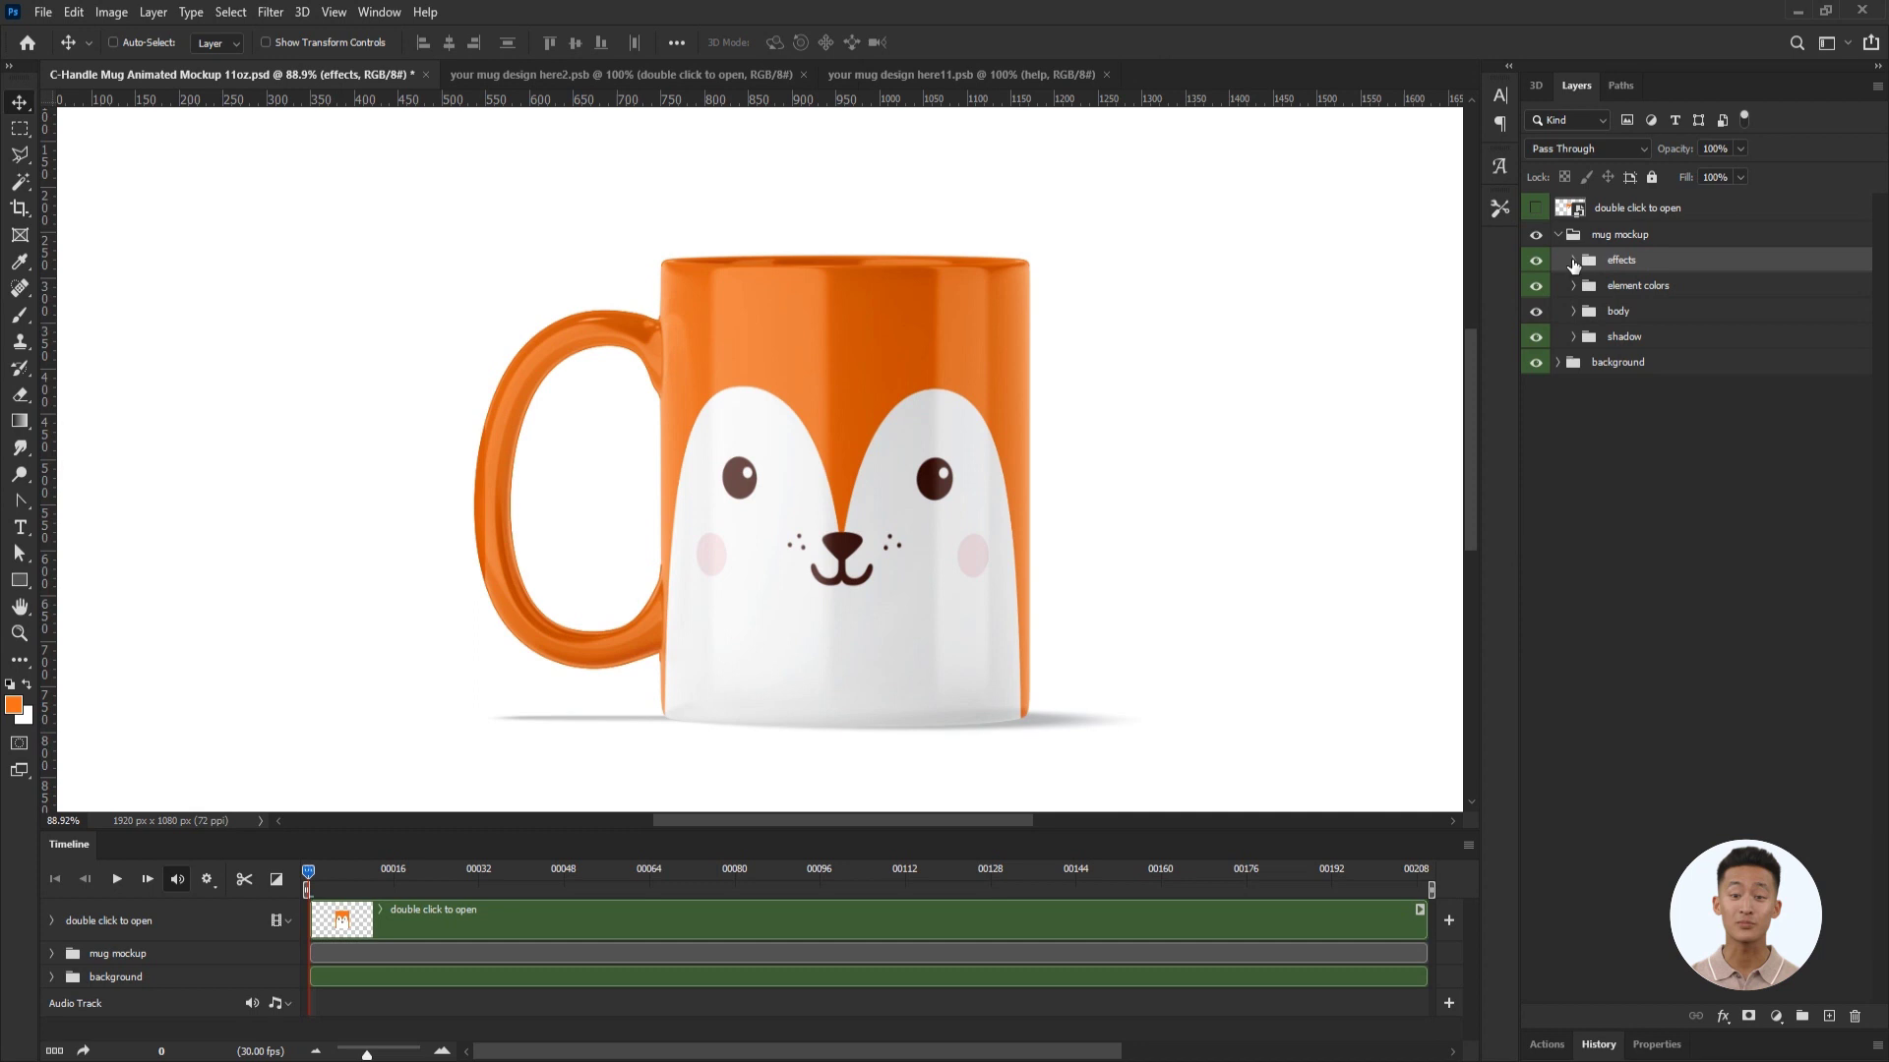
click(1574, 262)
click(1662, 313)
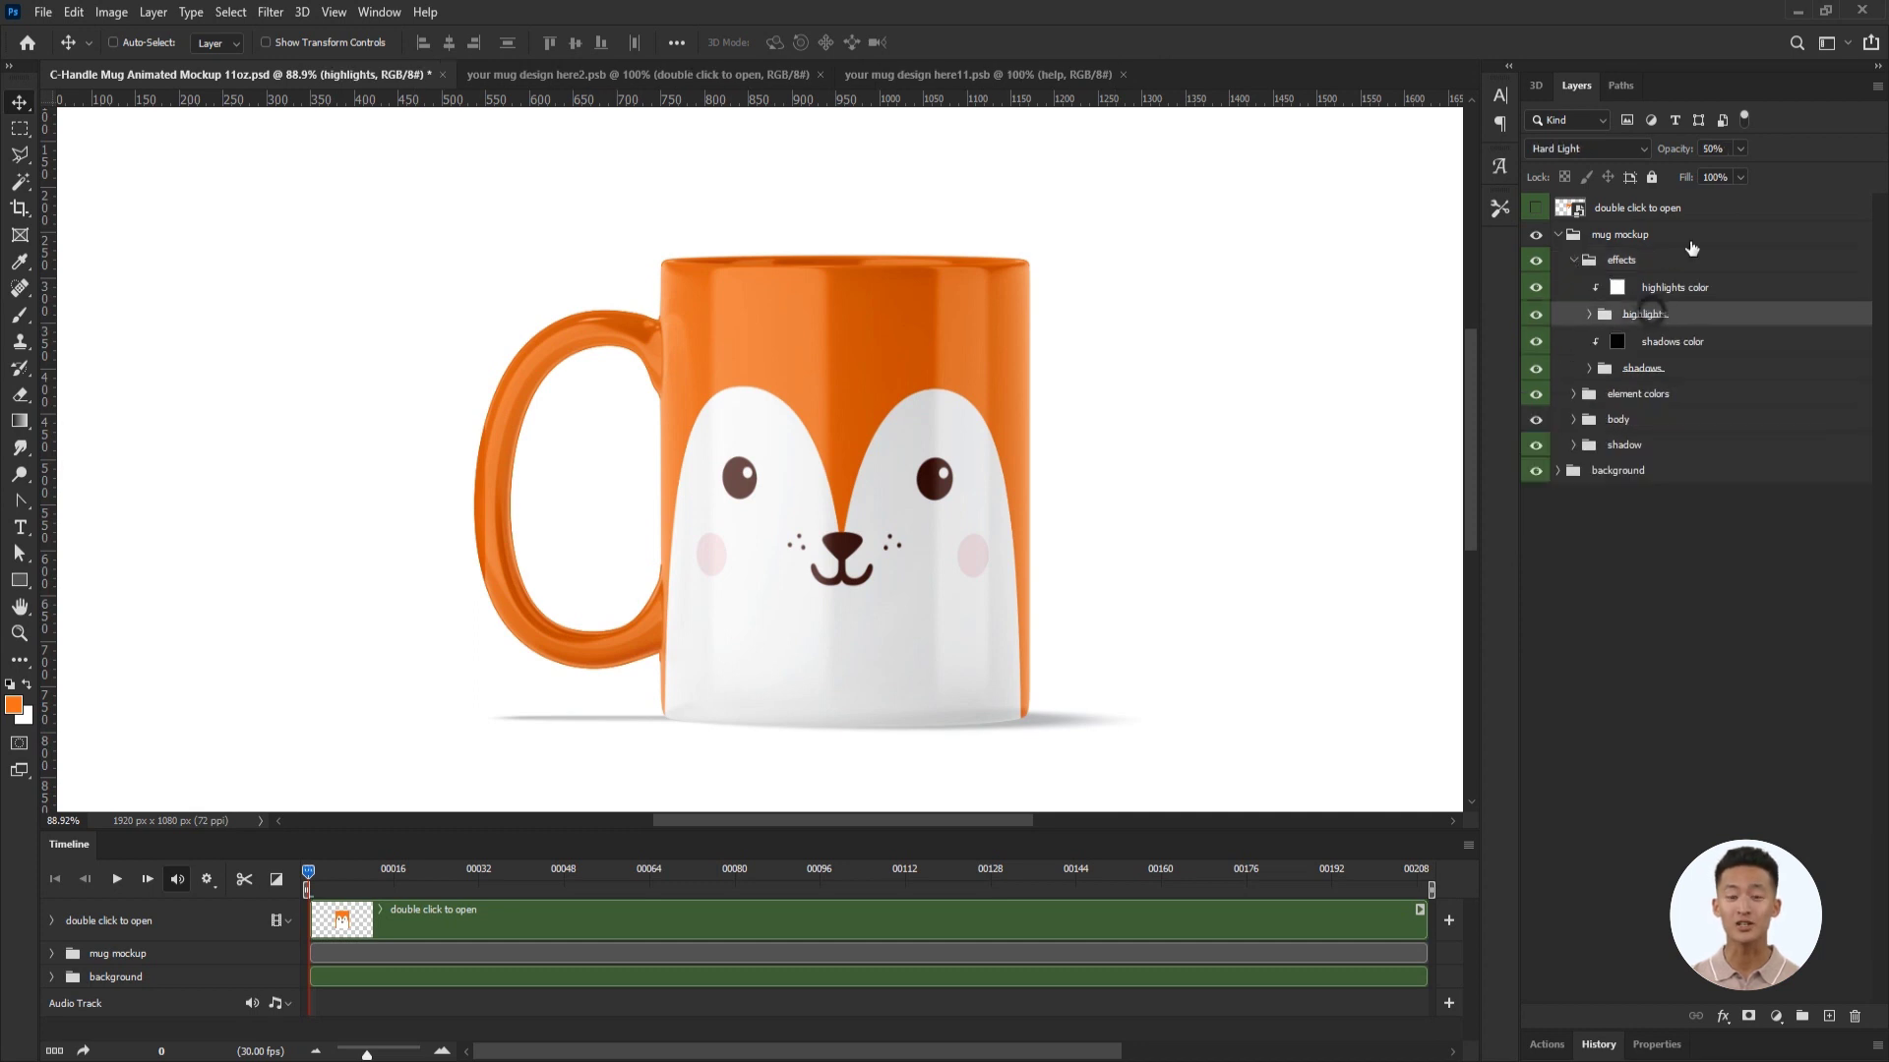
click(1738, 150)
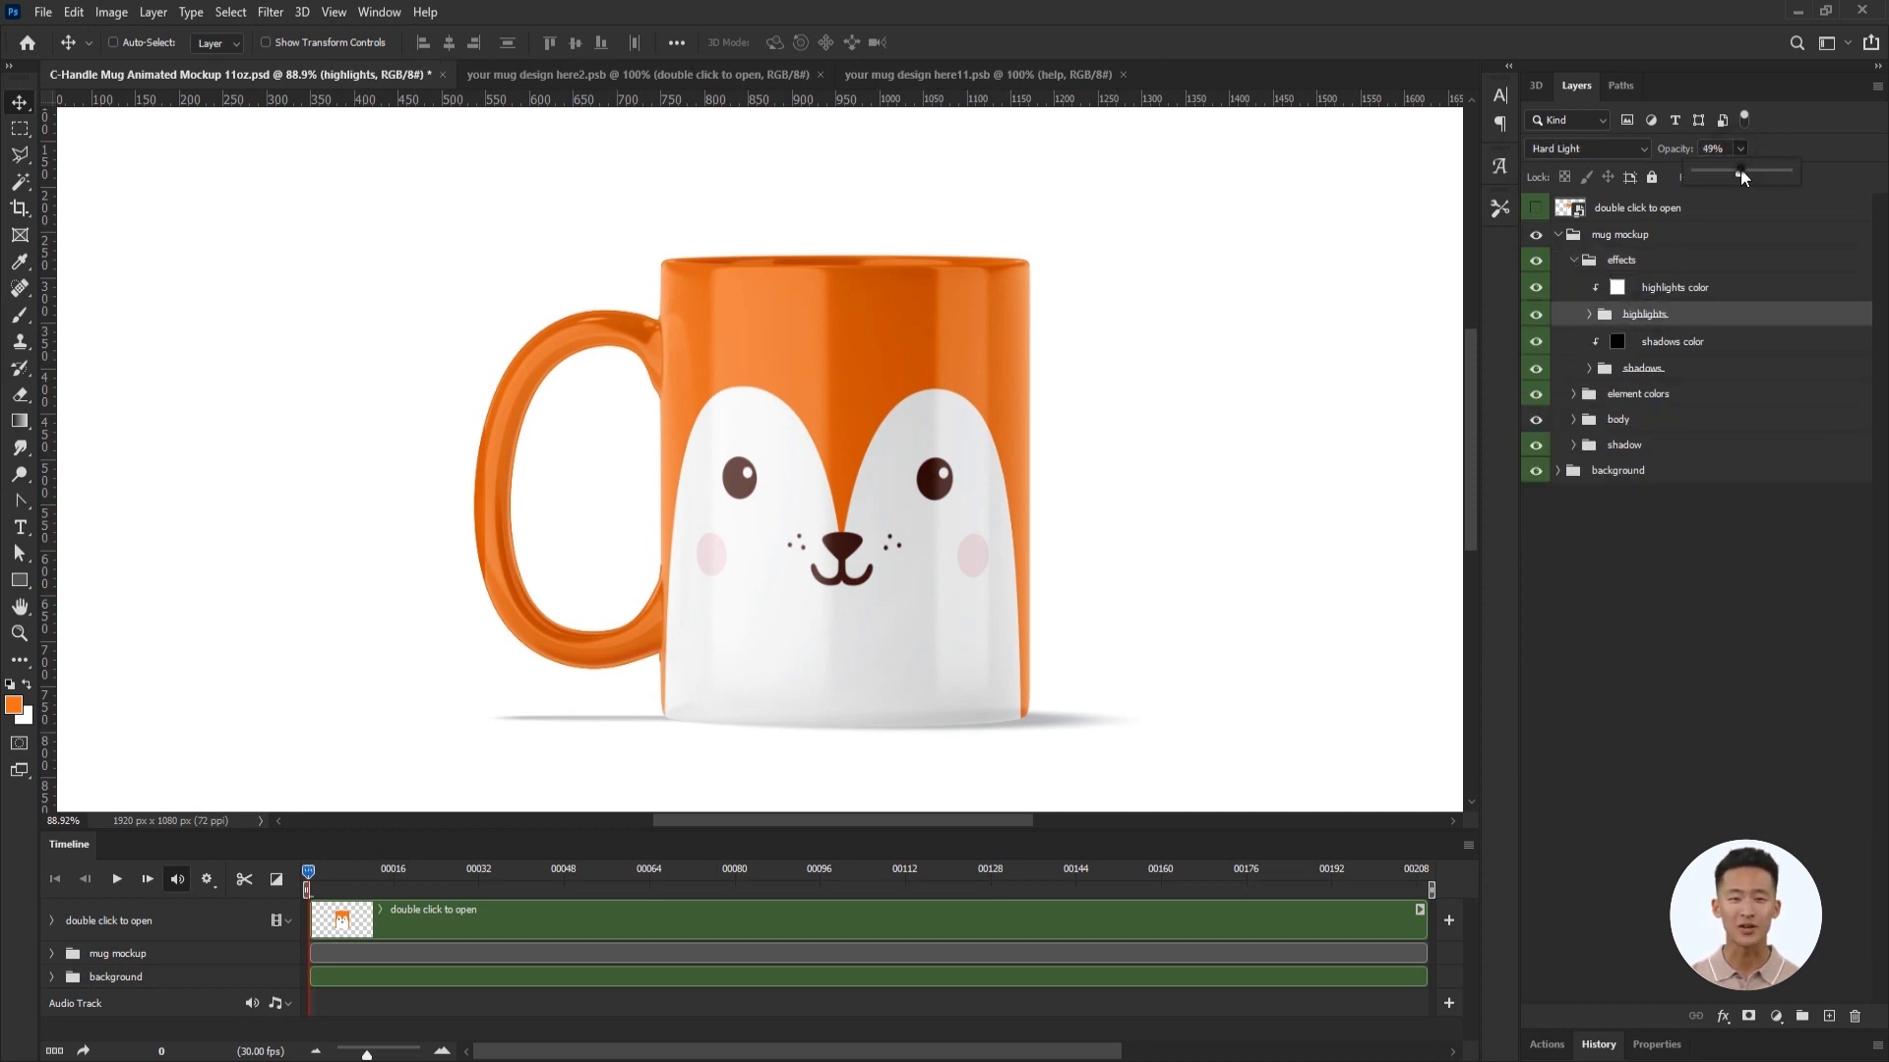
mouse_move(1742, 176)
mouse_down()
mouse_move(1675, 177)
mouse_move(1773, 182)
mouse_up()
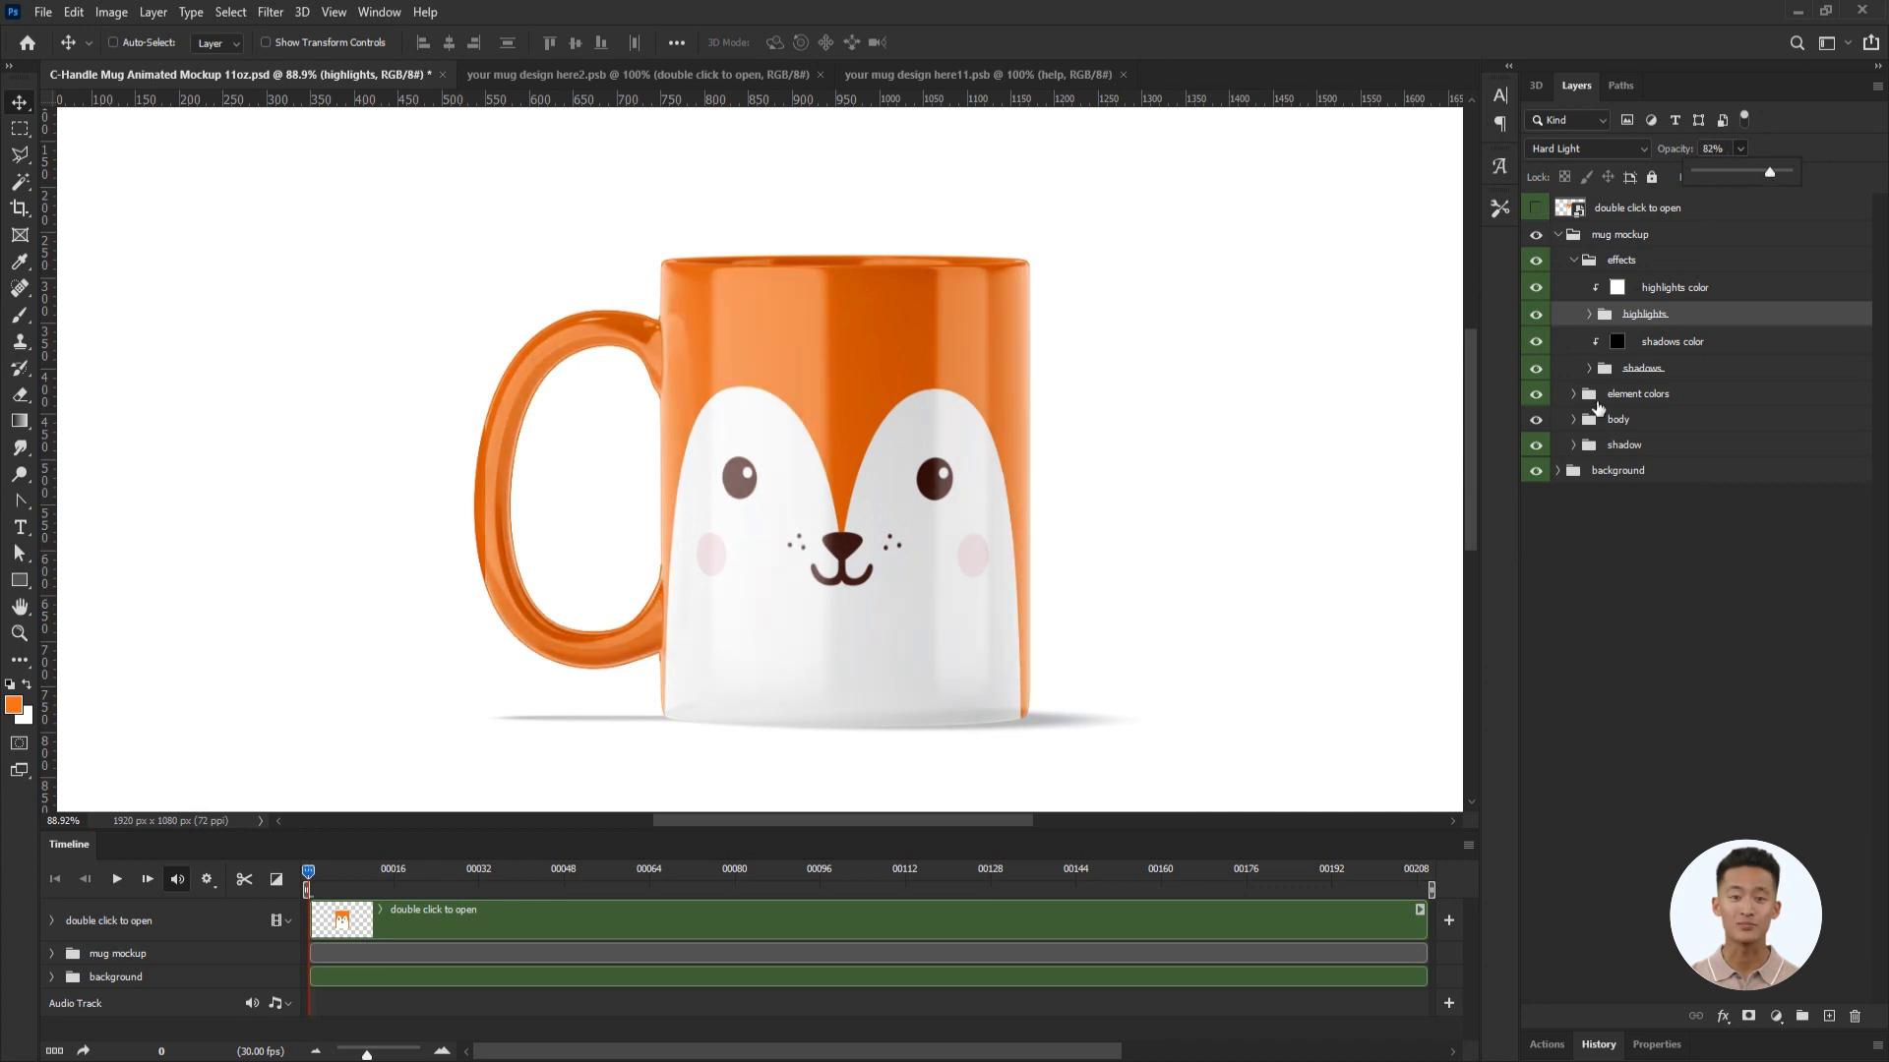
click(1640, 371)
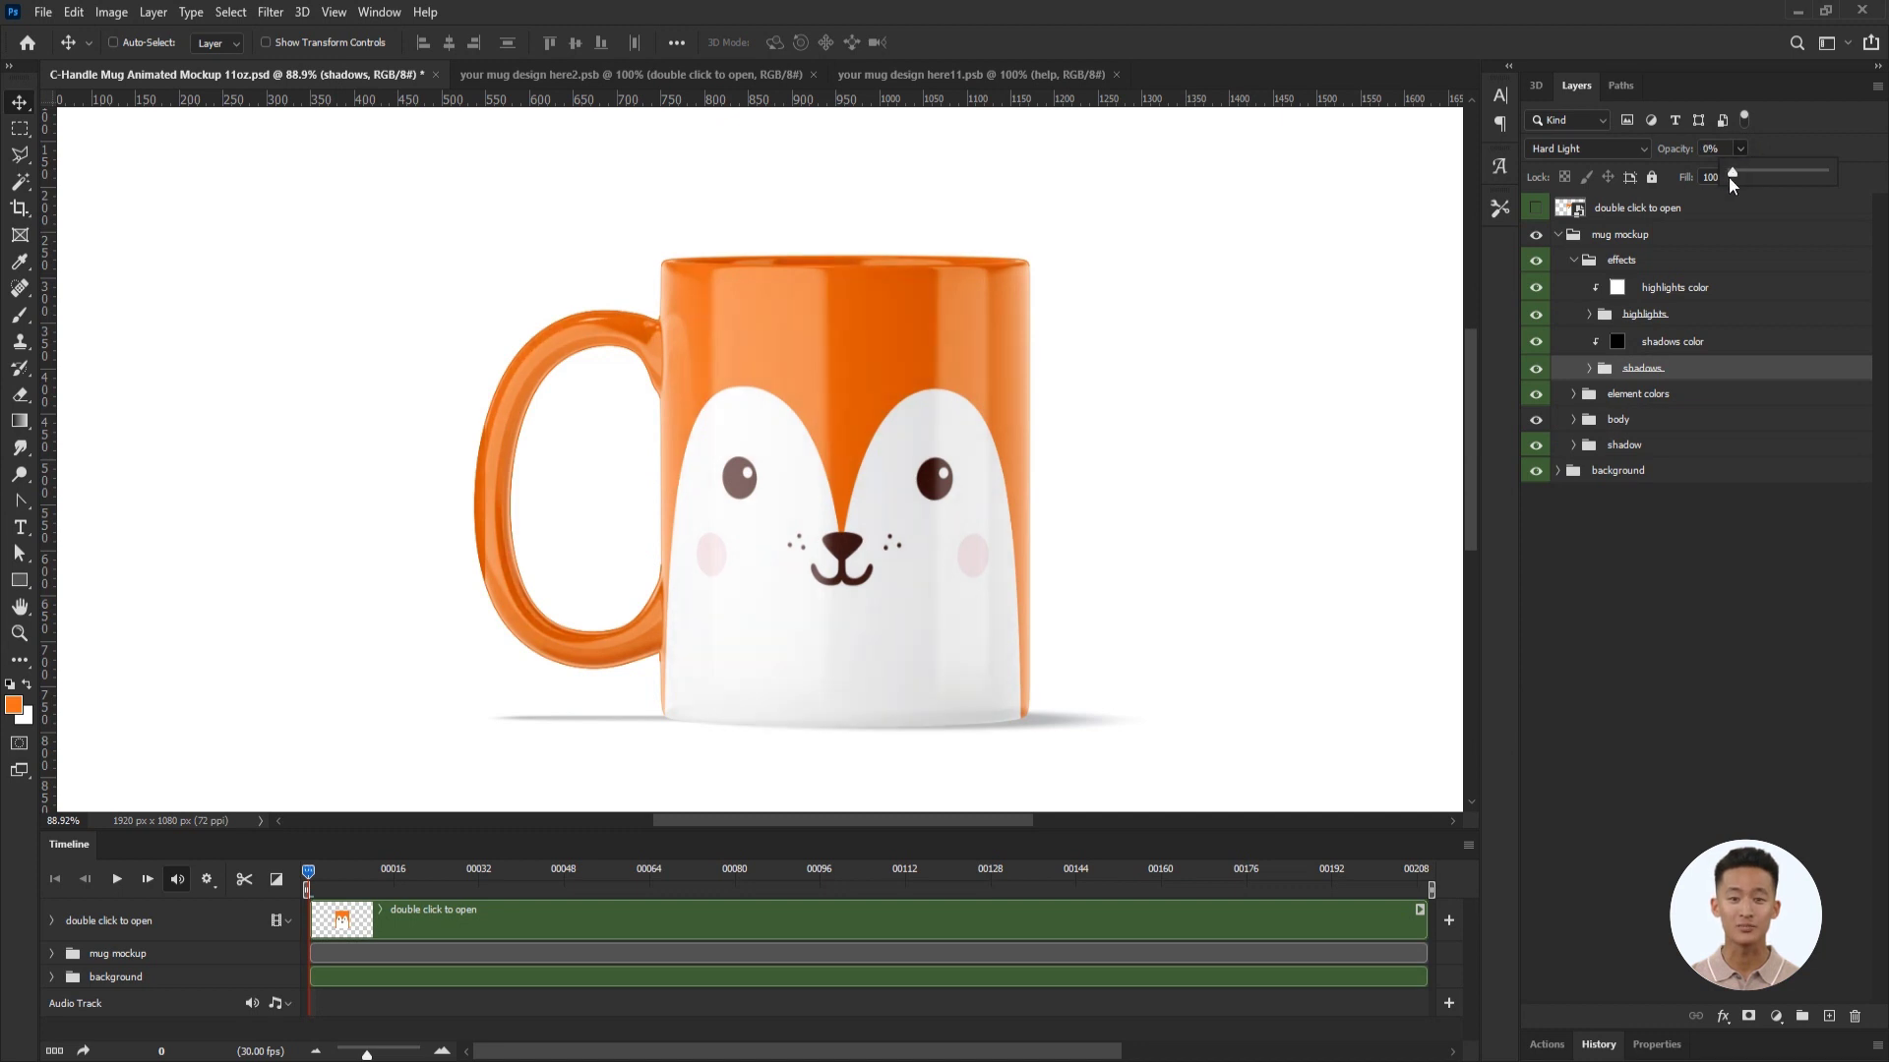
drag(1755, 173, 1757, 174)
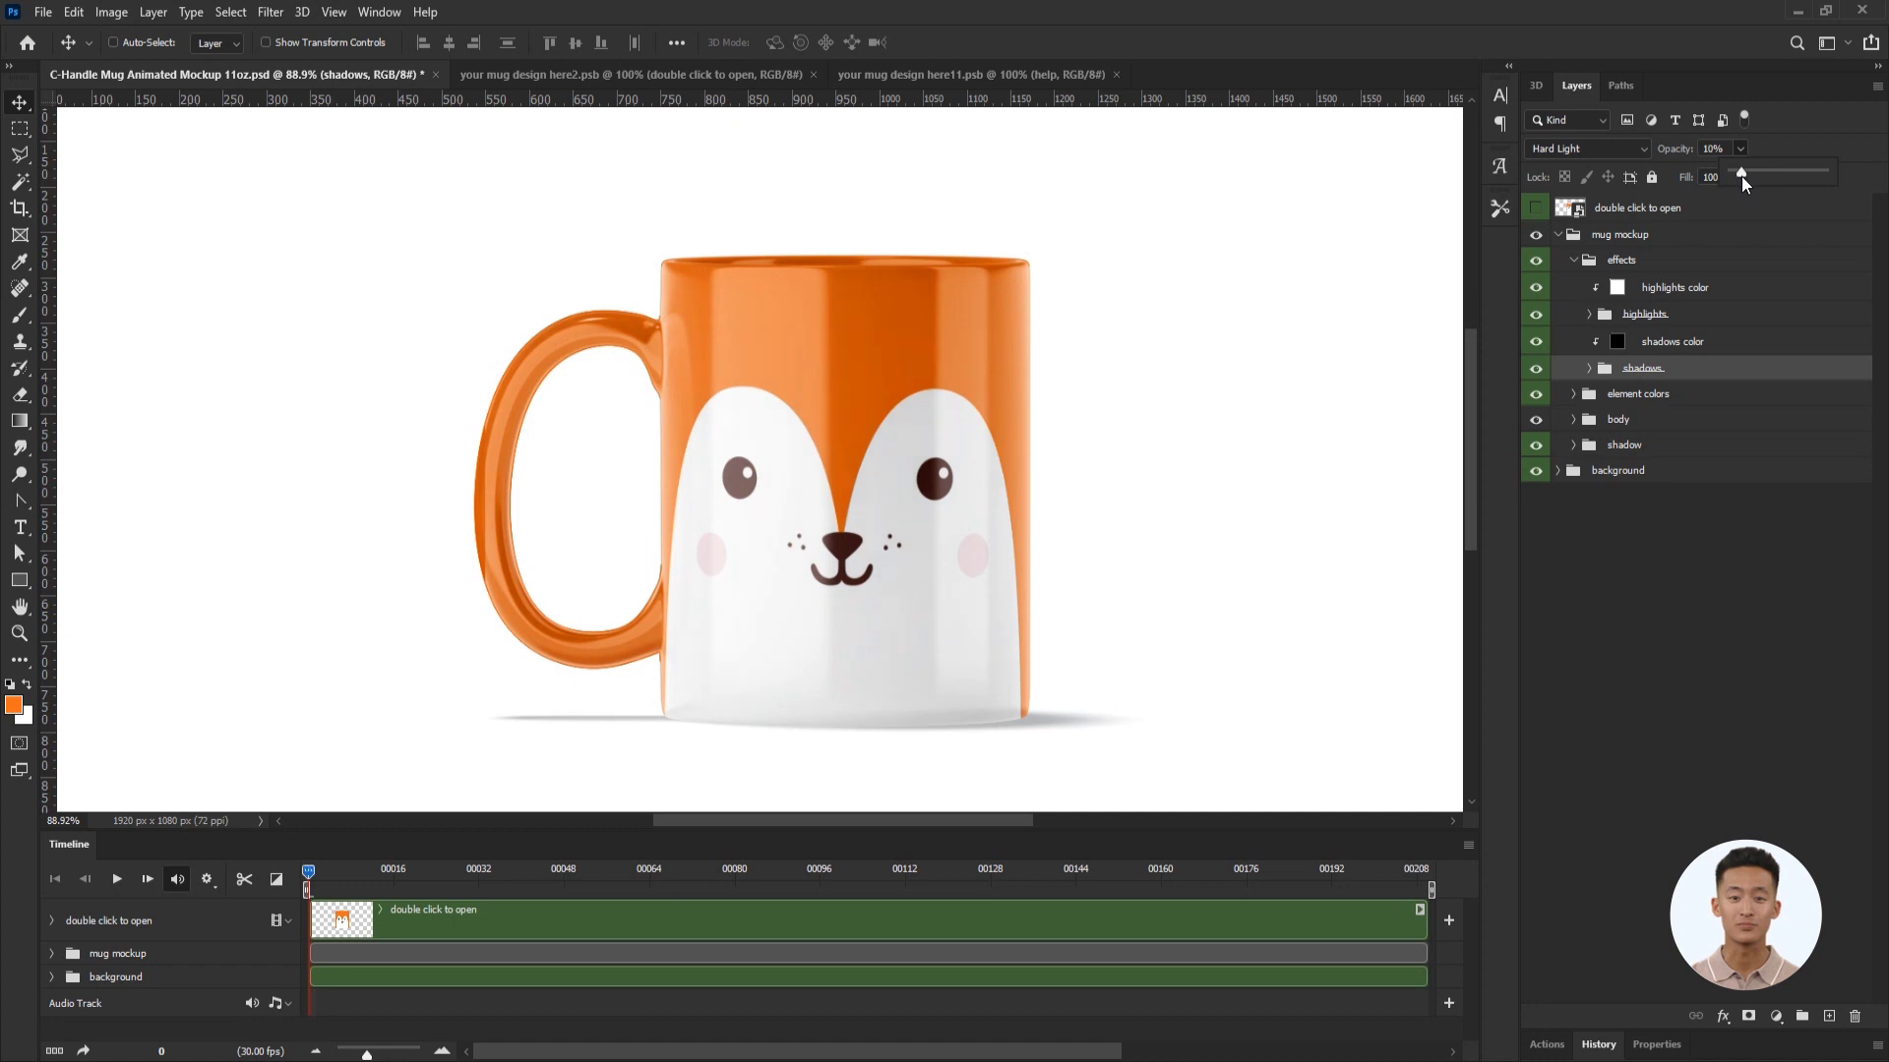
click(1585, 262)
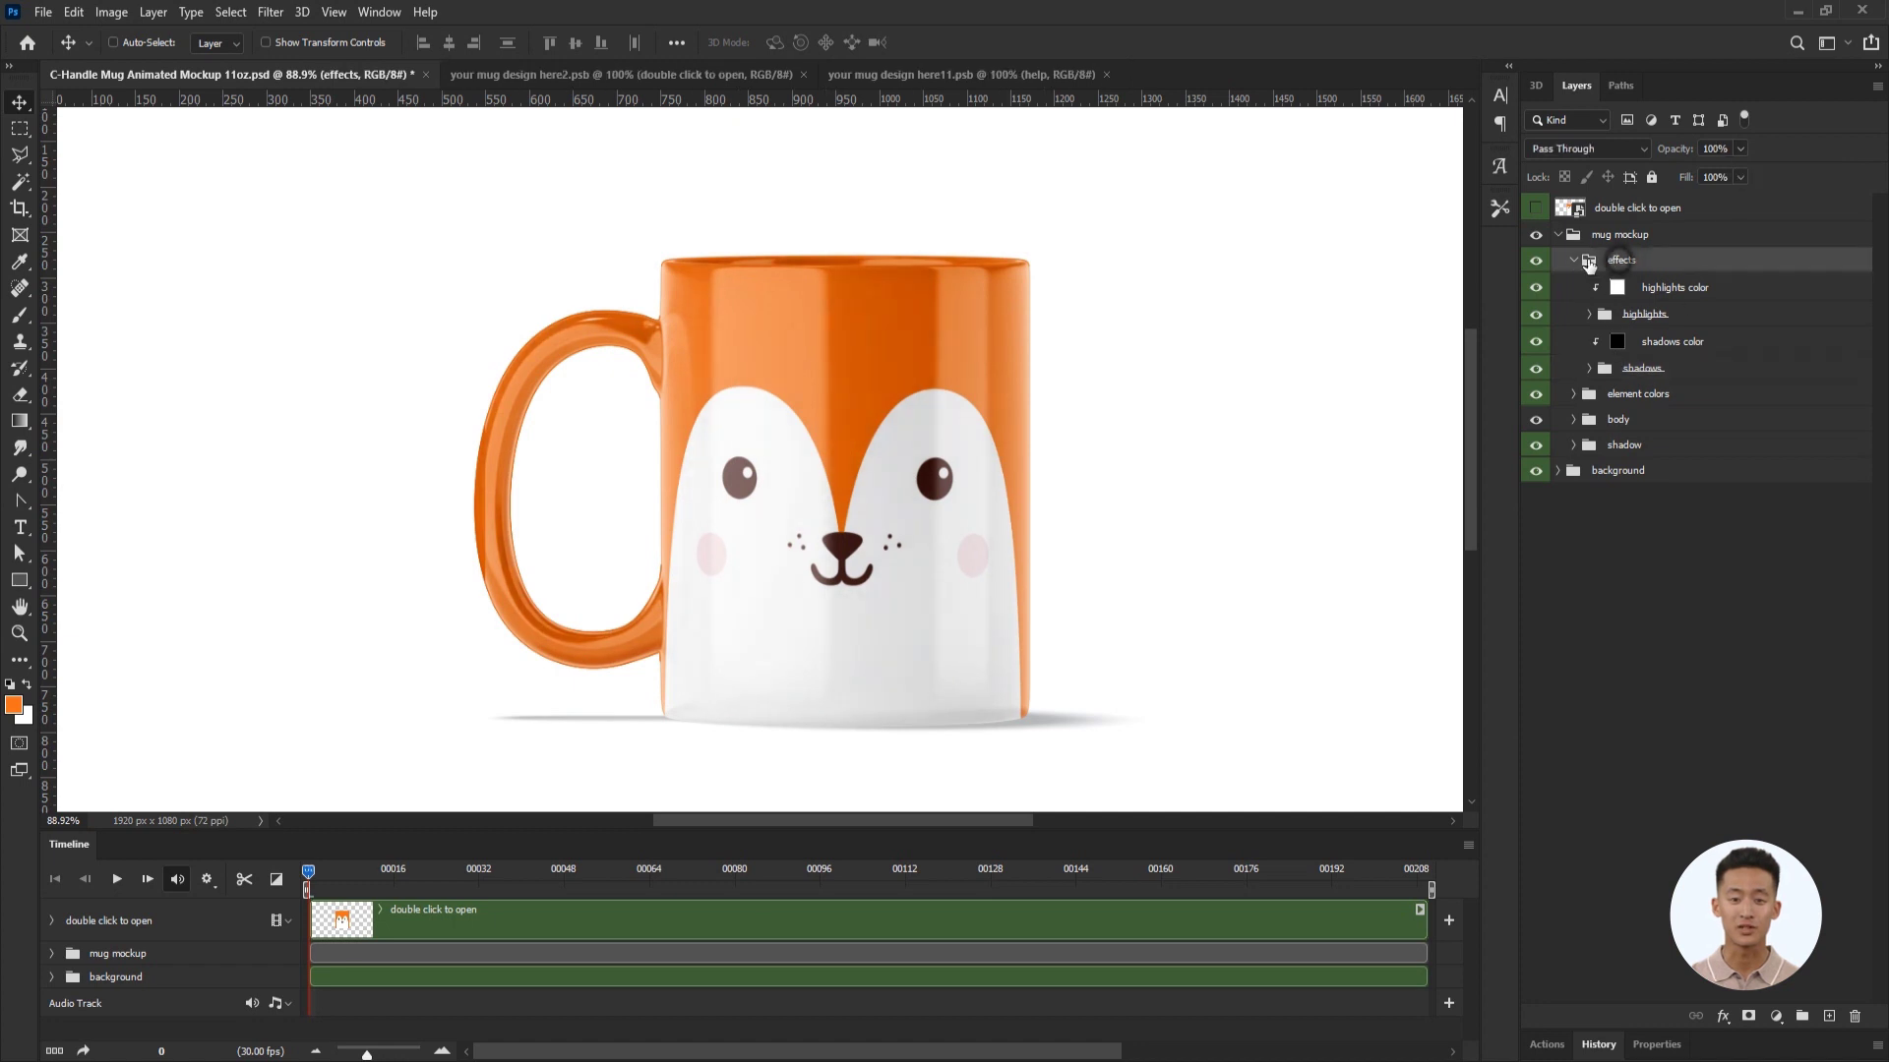
Set the background color fill to pale beige #f4eadc.
click(1574, 261)
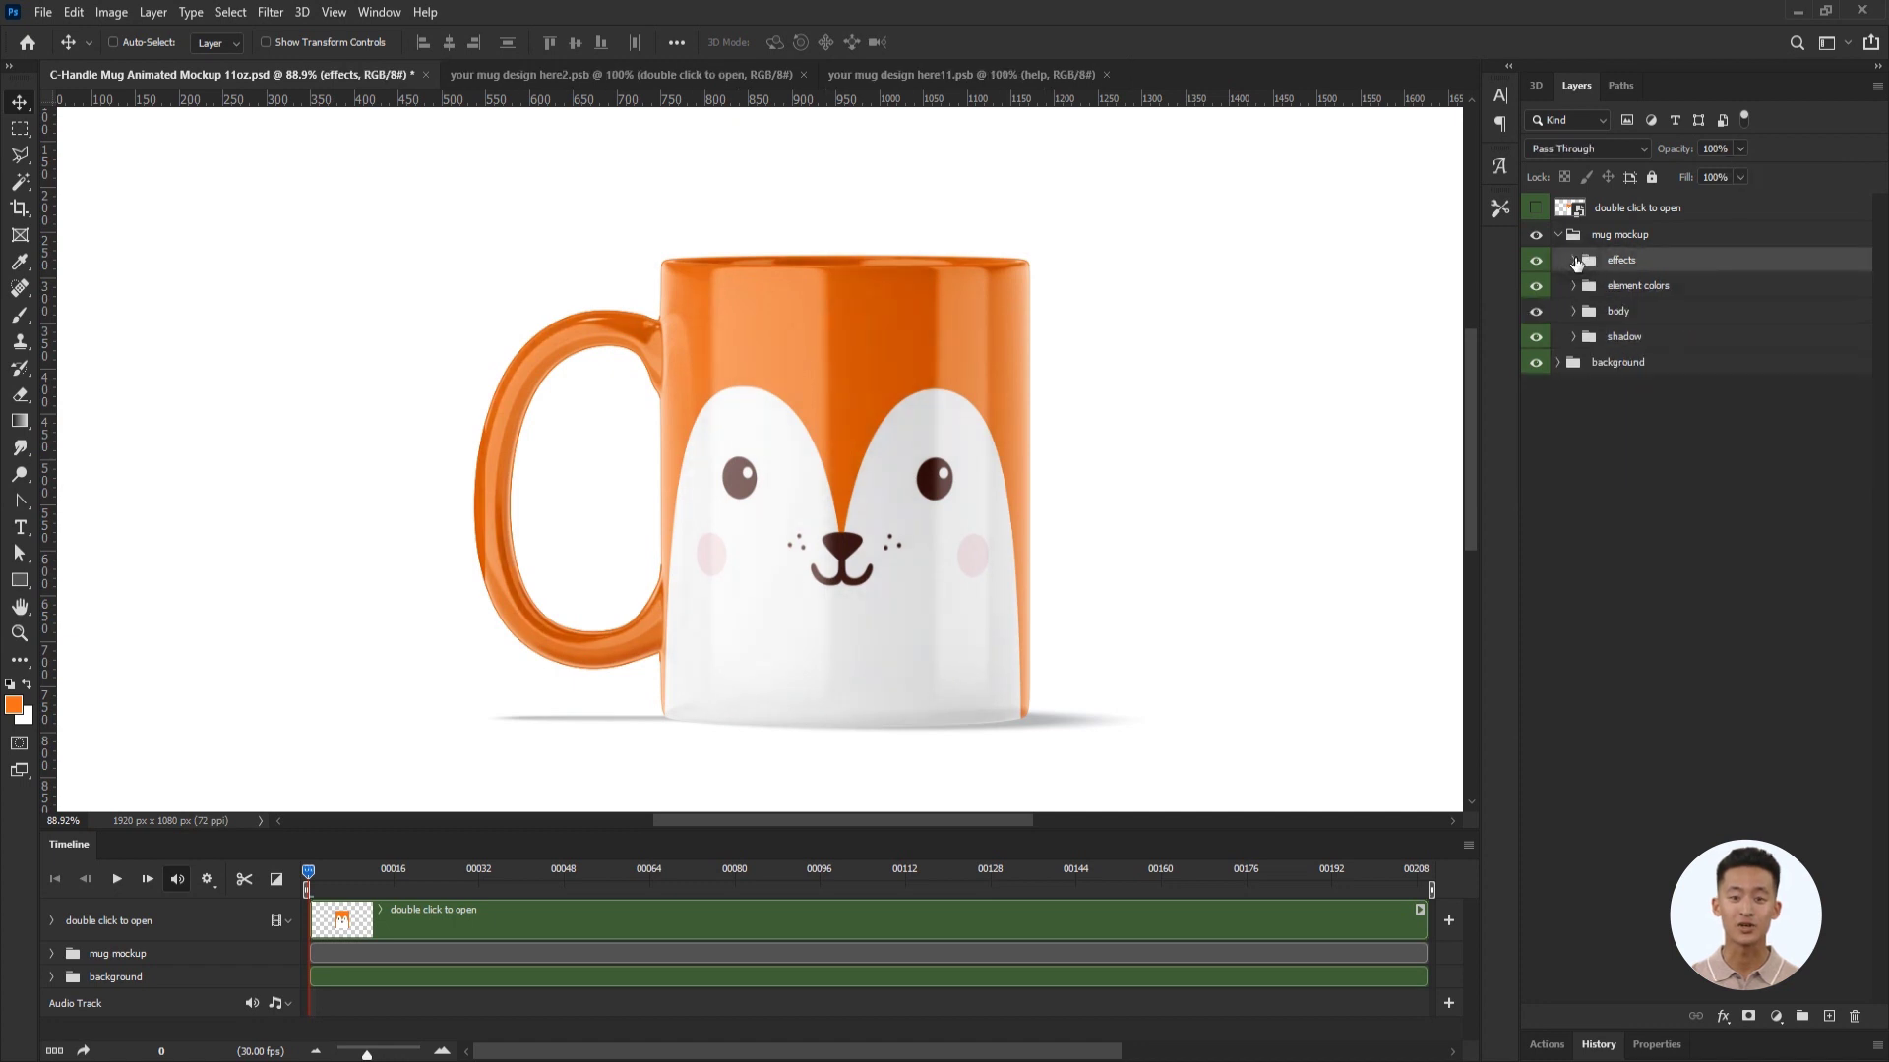
click(1603, 362)
click(1558, 362)
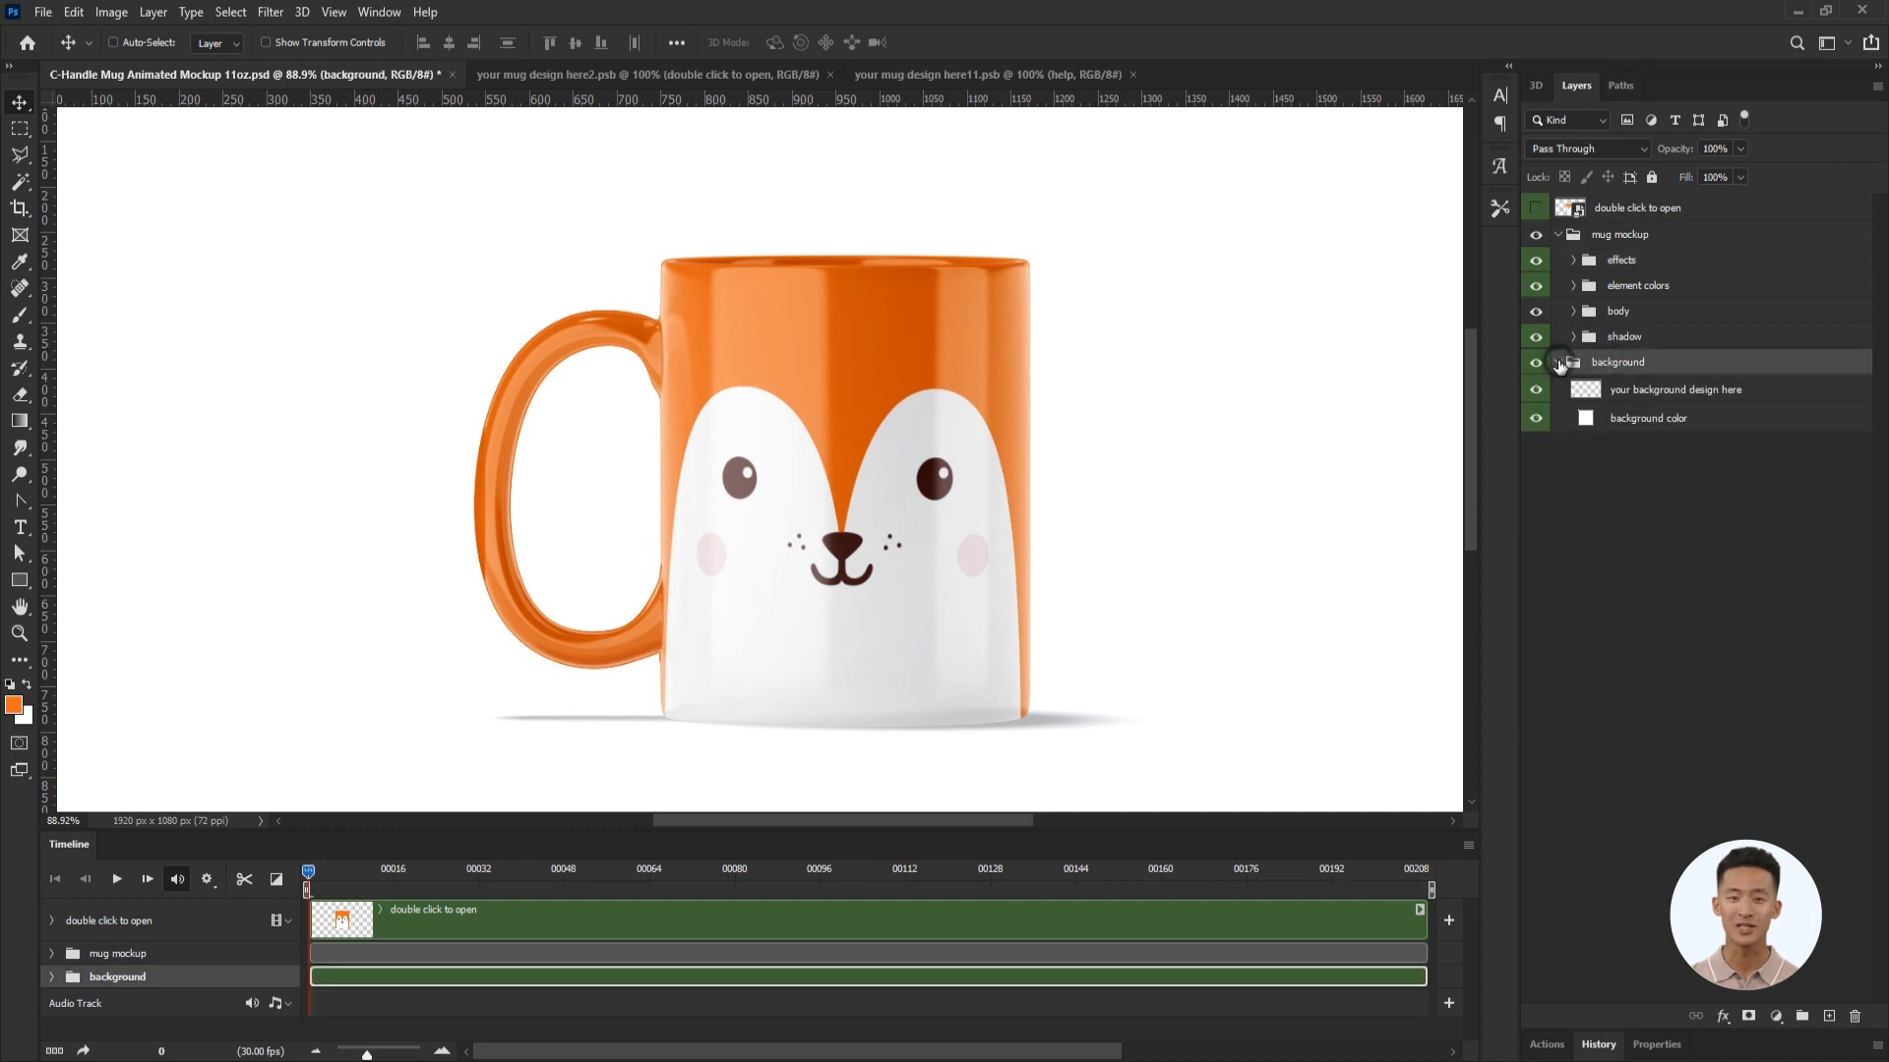
double_click(1584, 418)
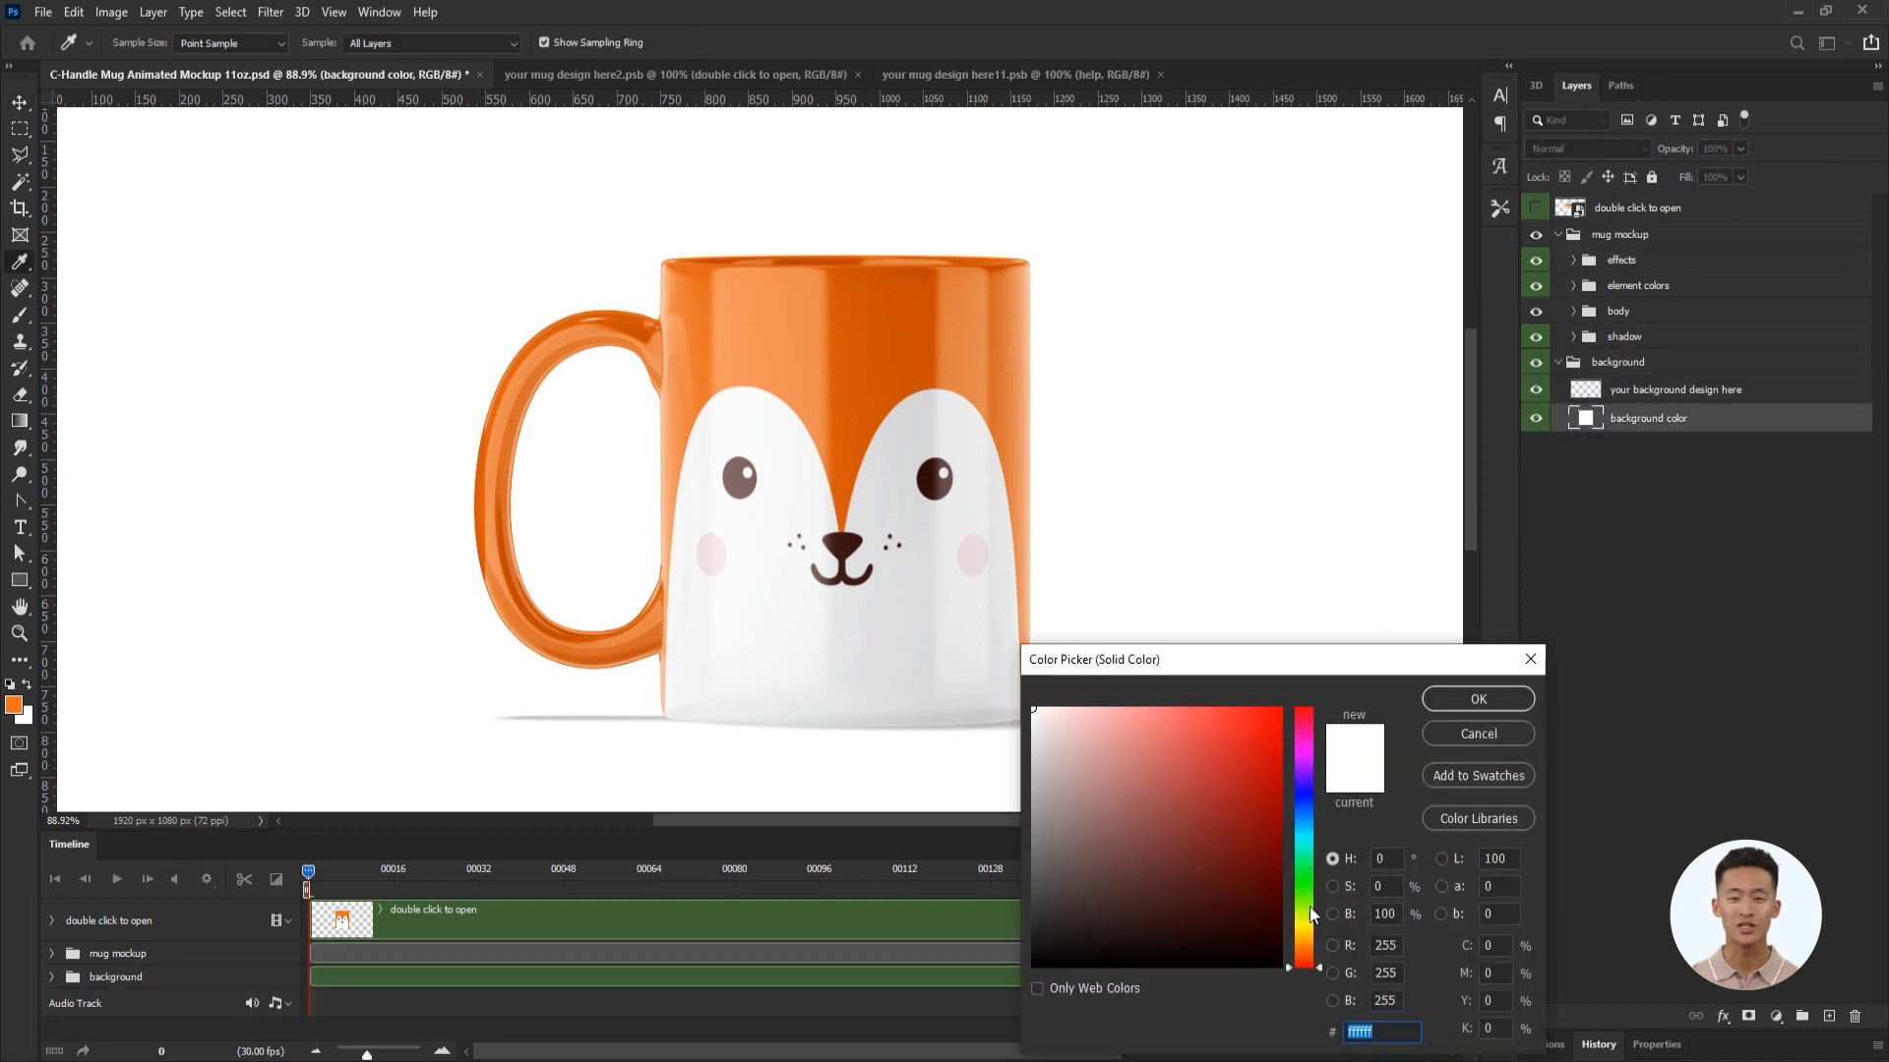
click(1307, 944)
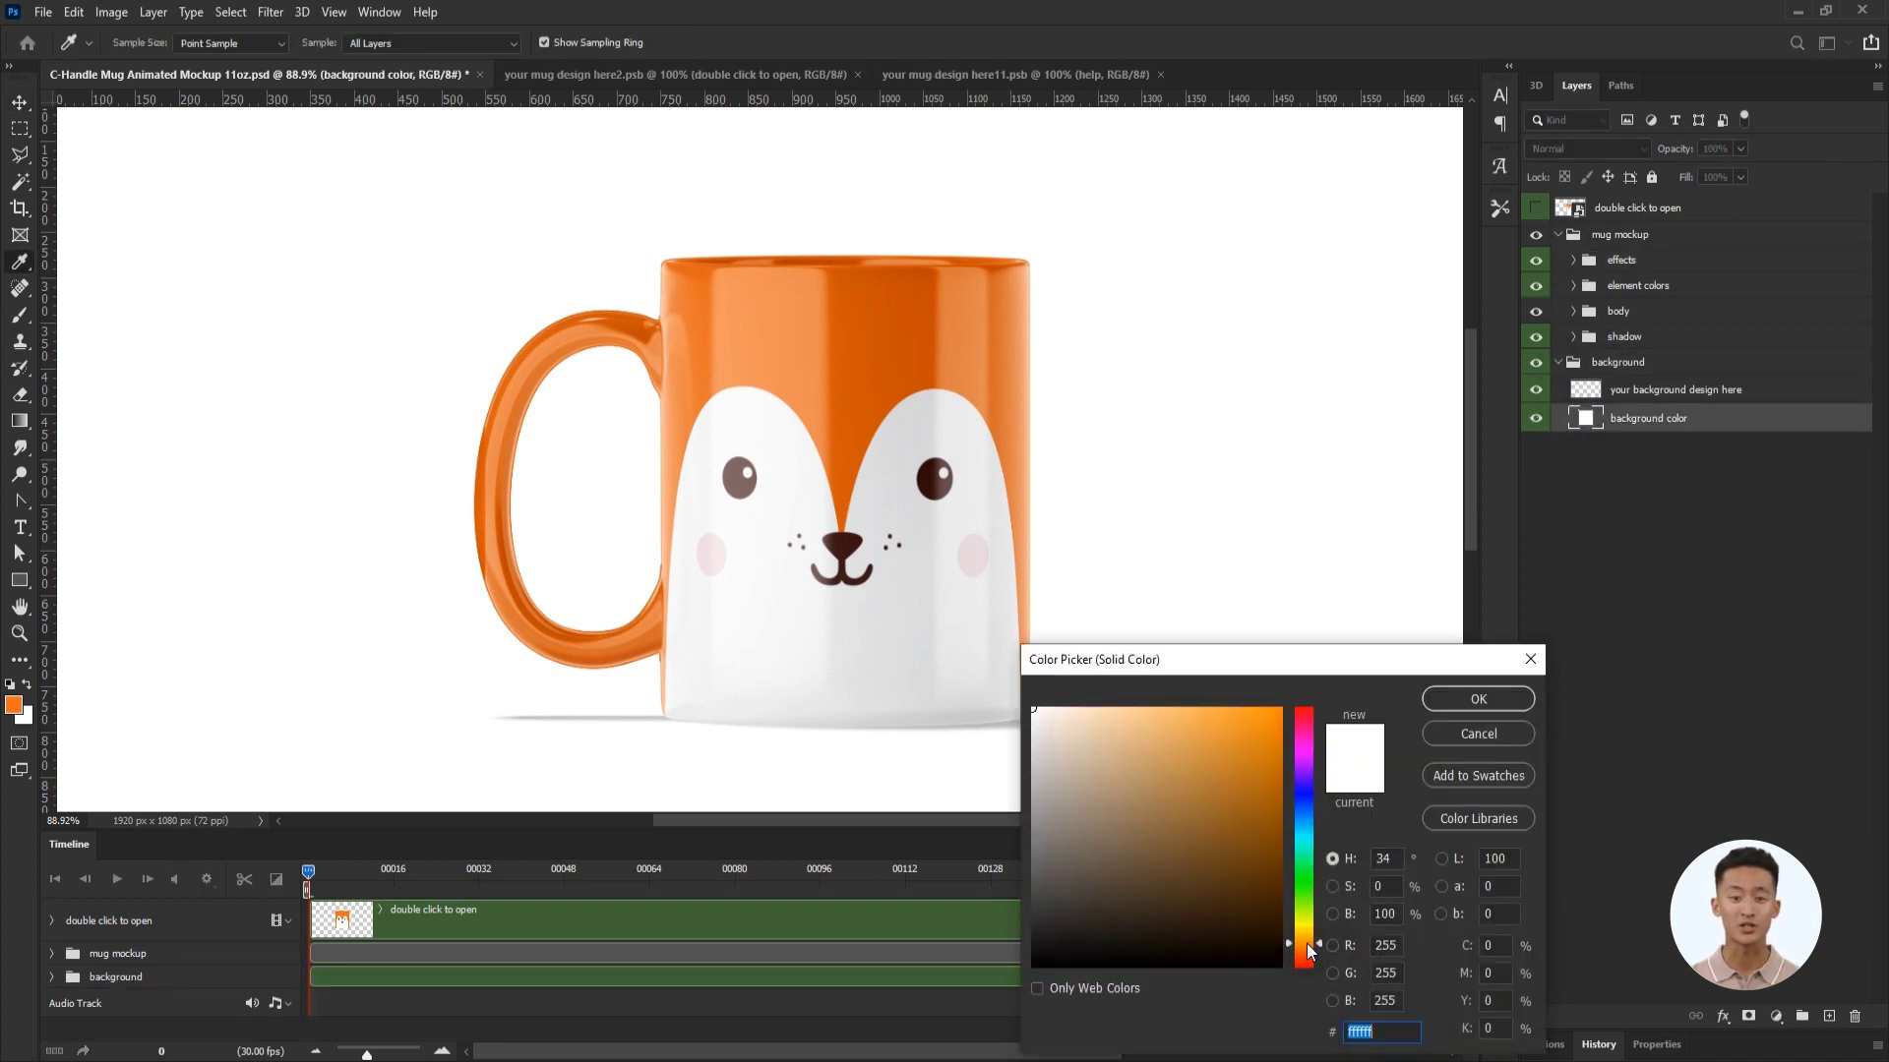
click(1055, 718)
click(1477, 699)
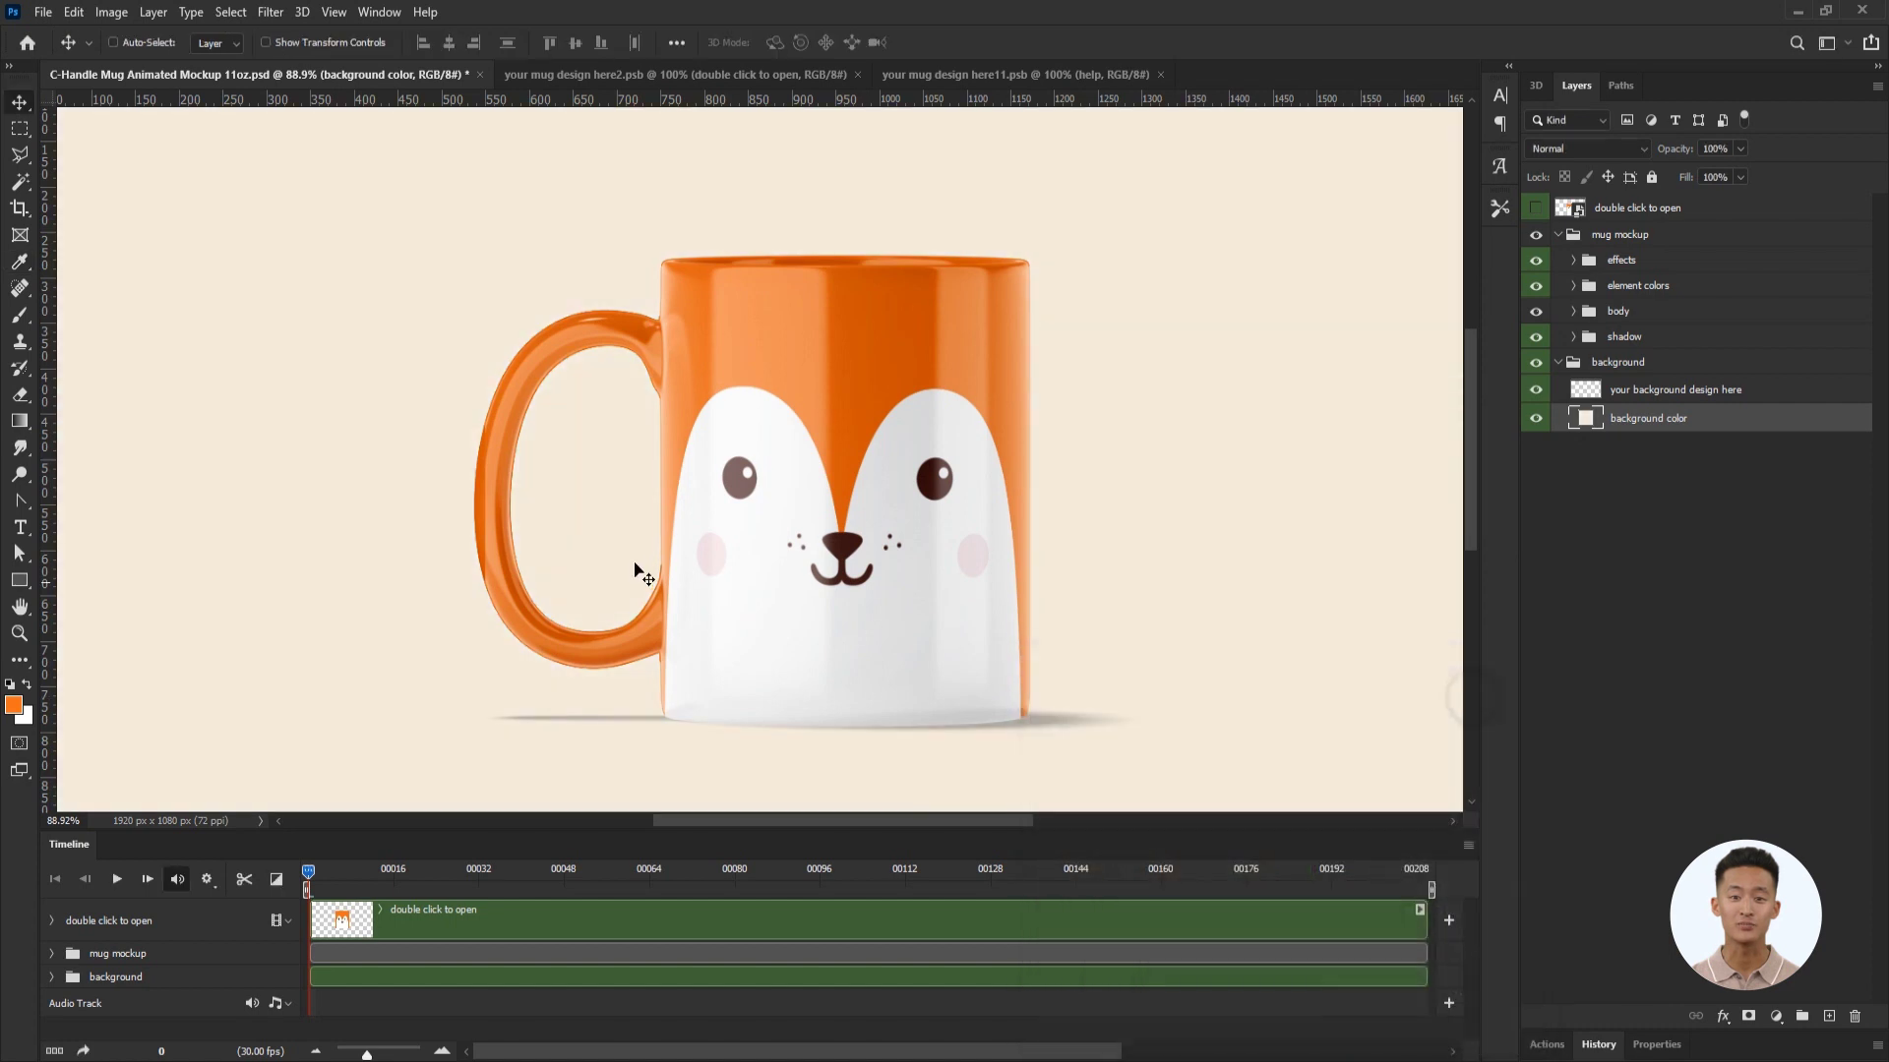
Place background.jpg into the background placeholder and commit the placement.
key(v)
scroll(581, 491, down, 4)
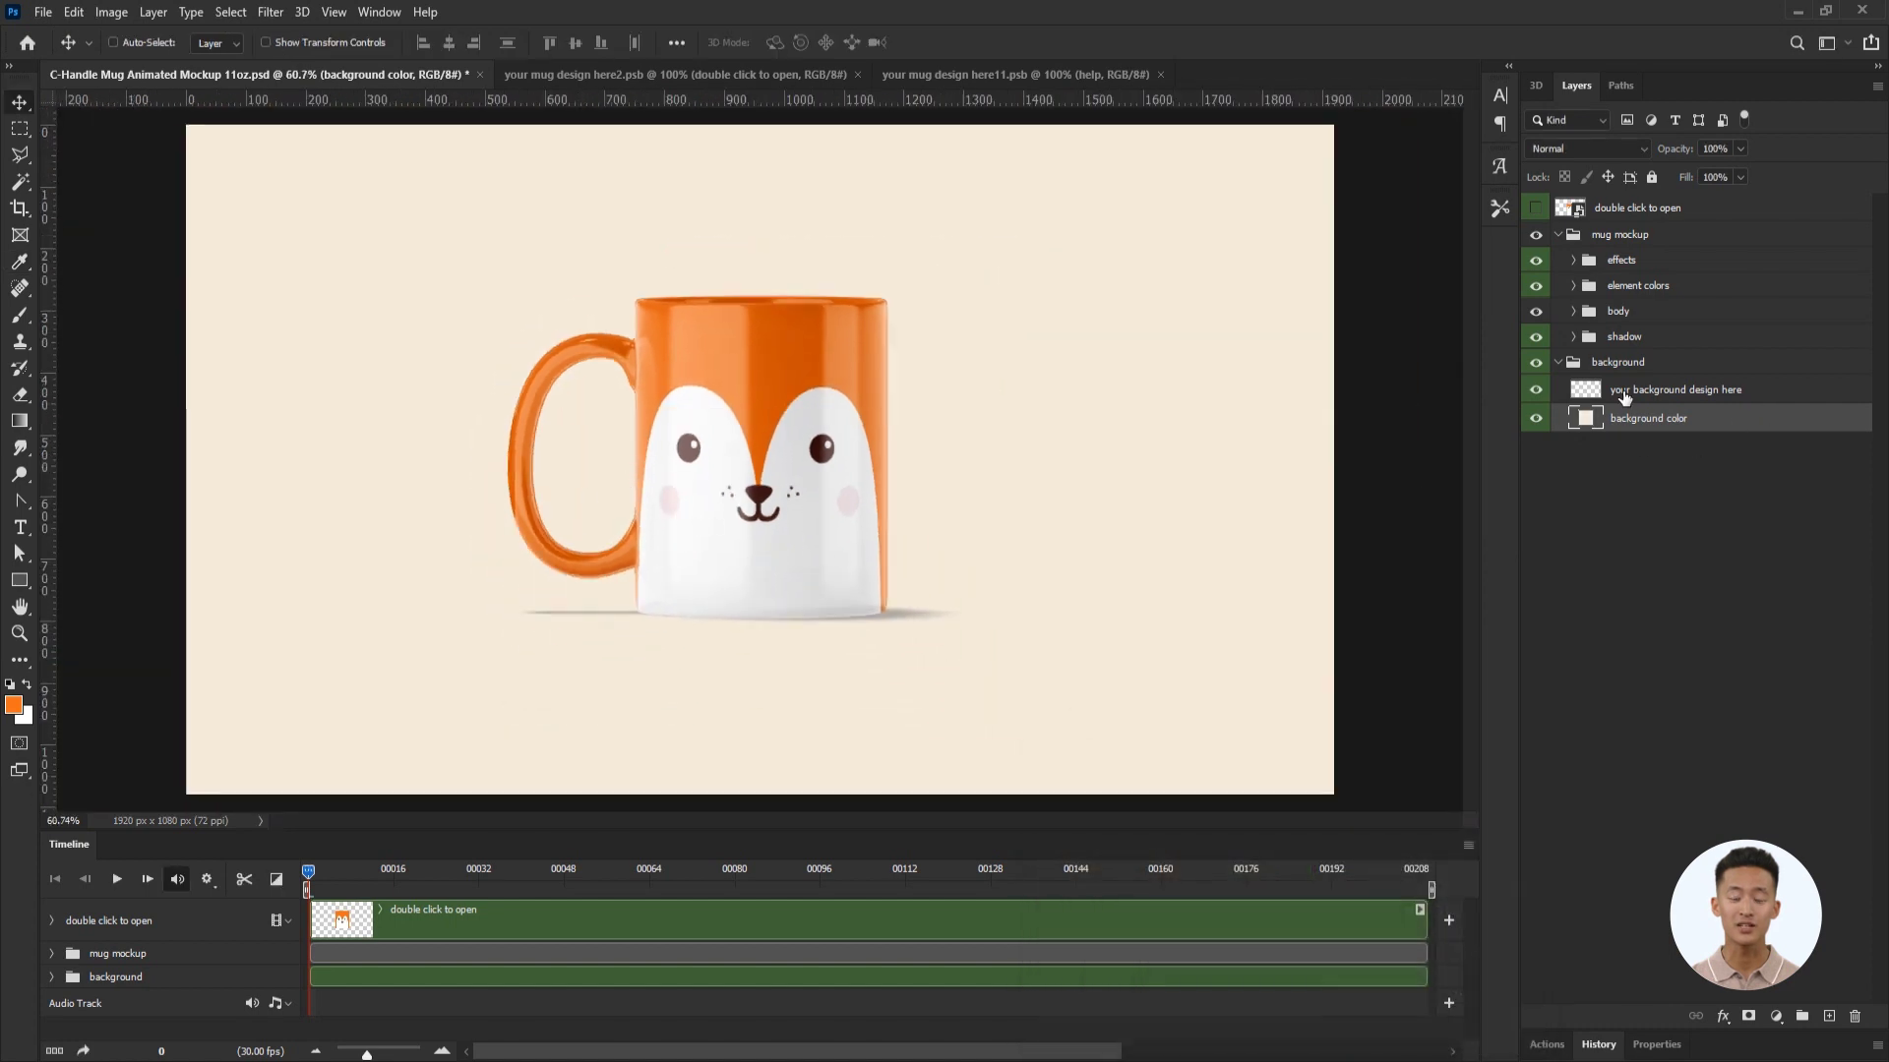
click(1623, 391)
key(alt+Tab)
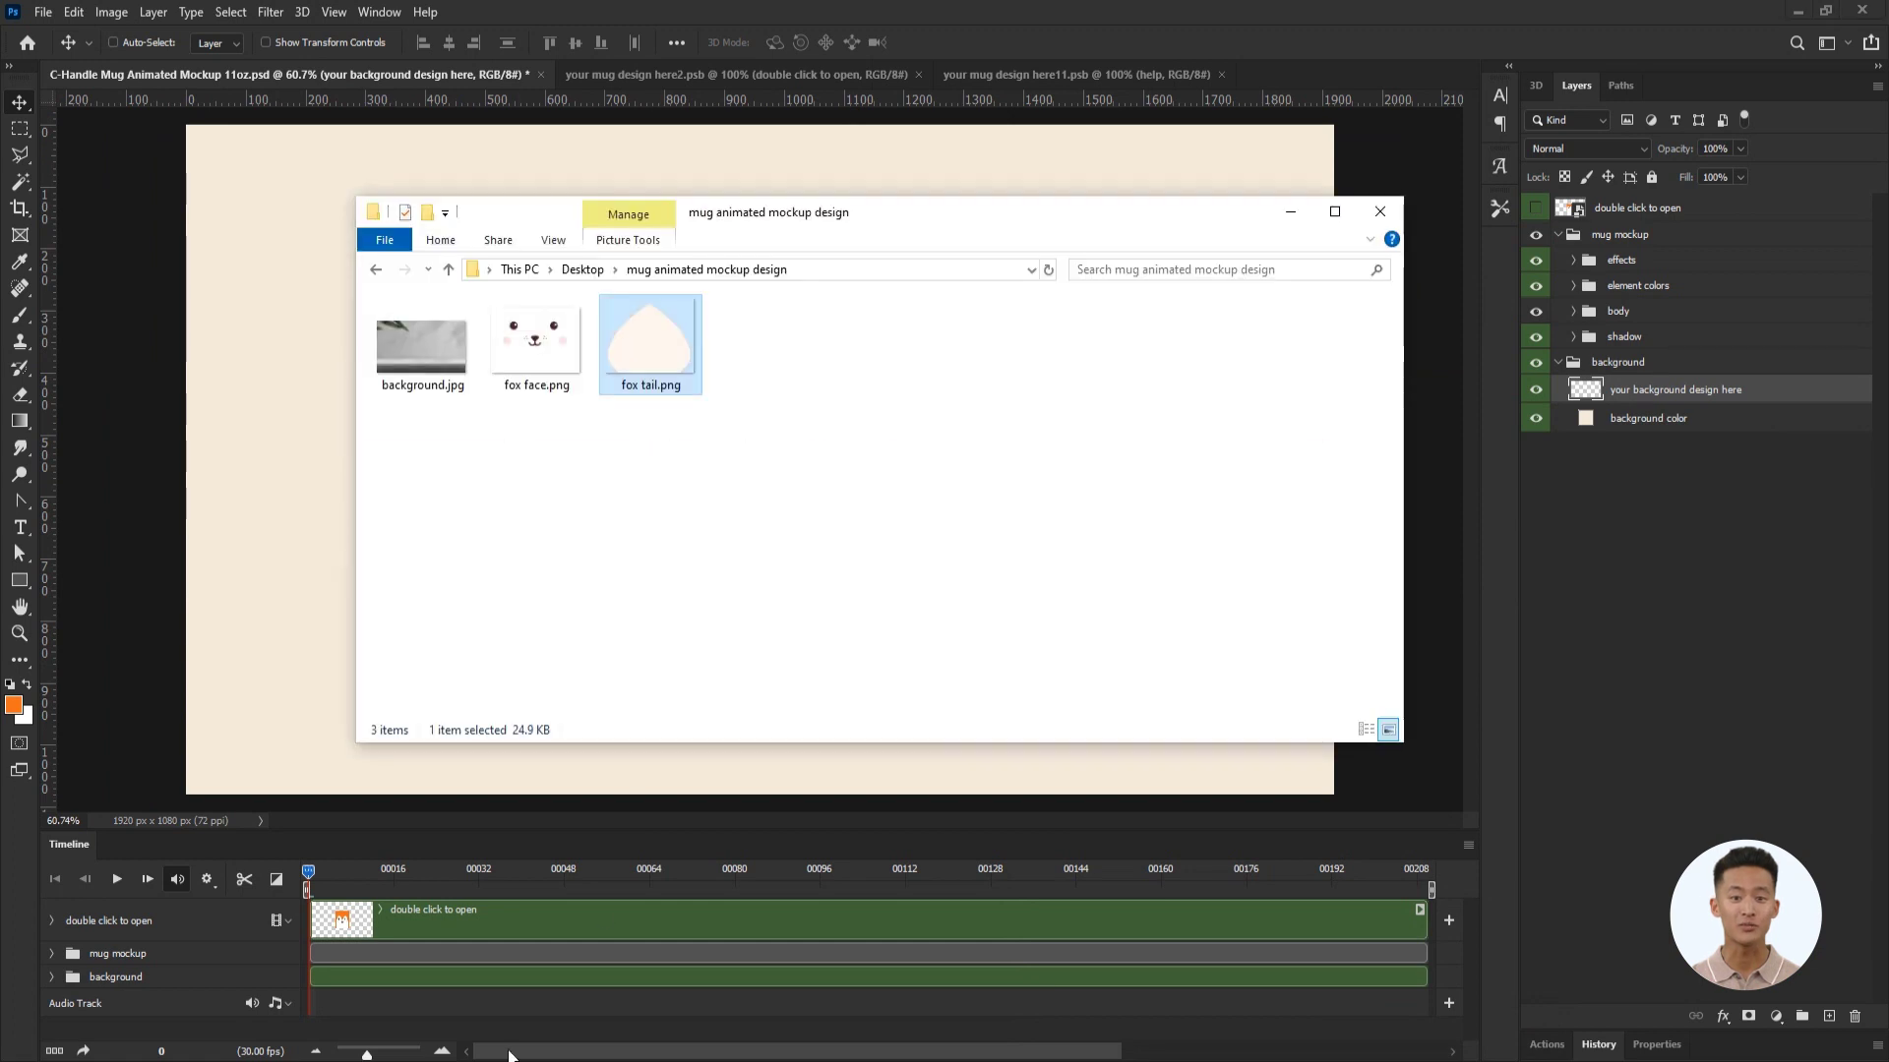
drag(422, 347, 133, 499)
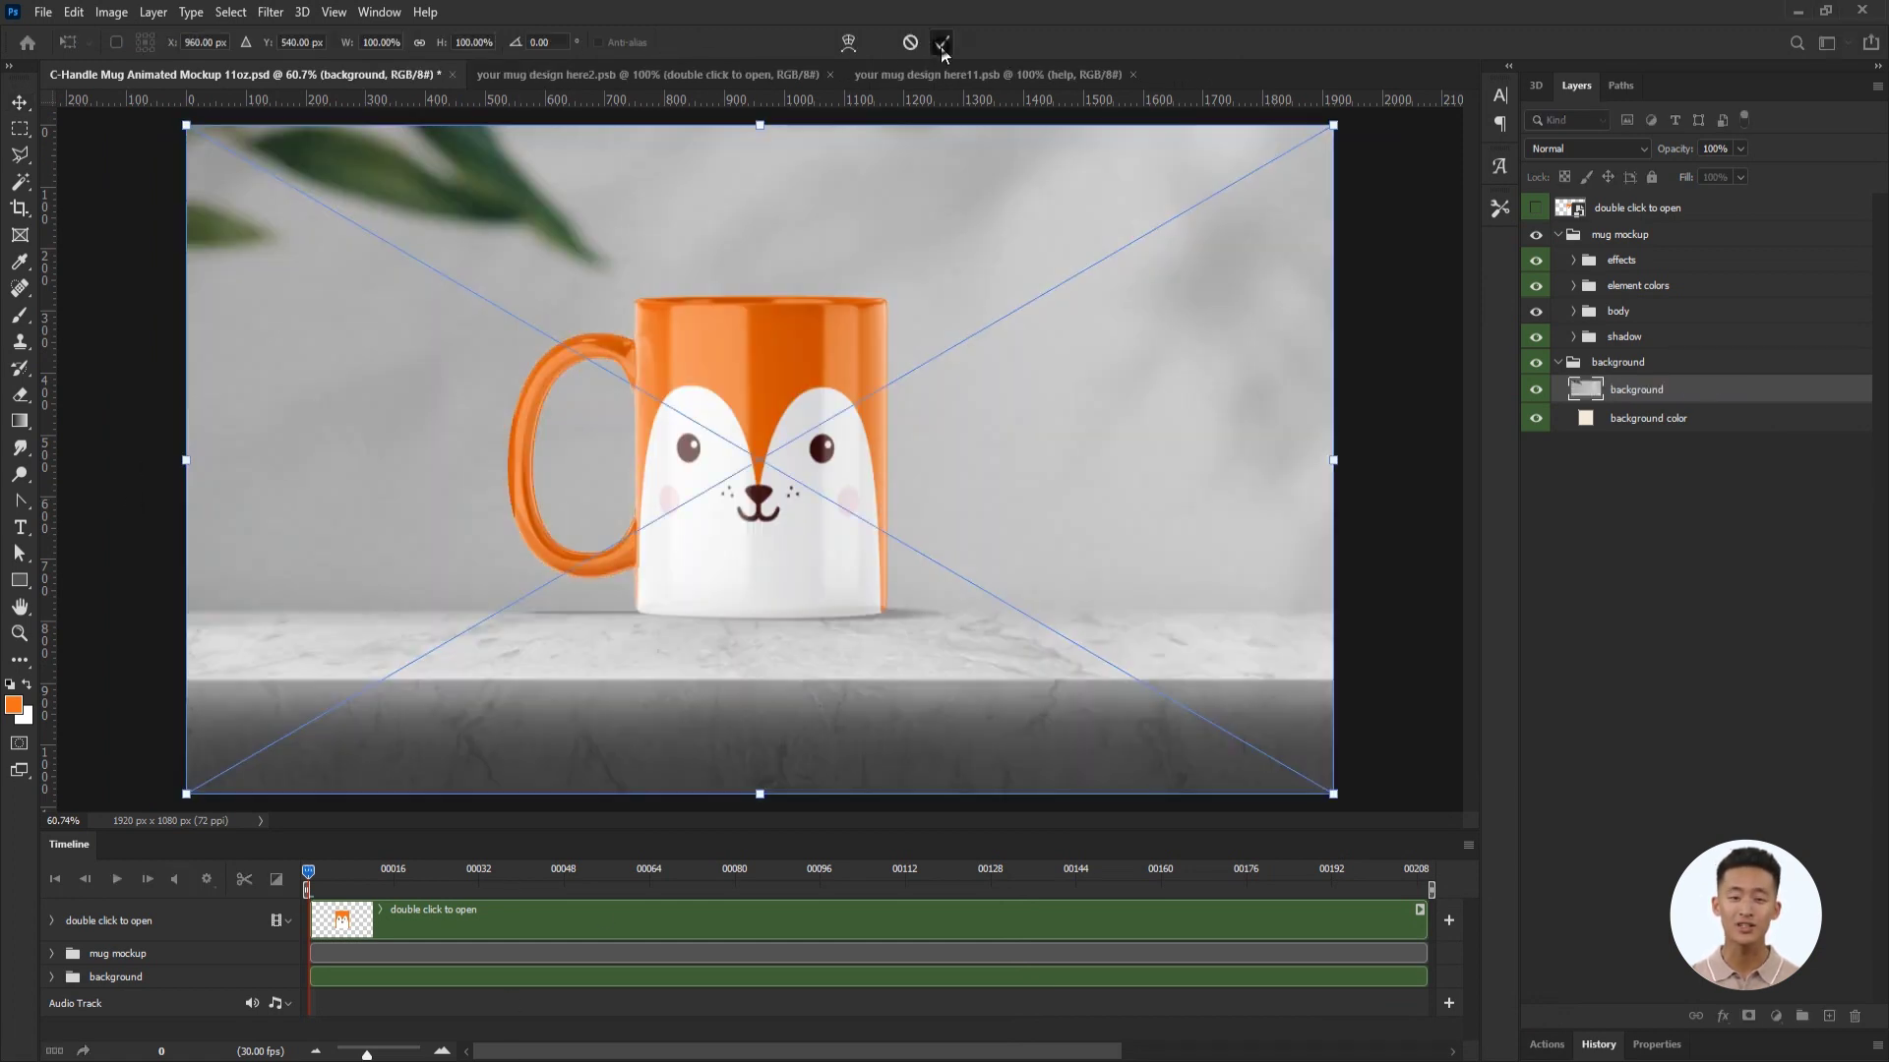
click(940, 44)
Collapse the mug mockup group and move the mug slightly lower onto the marble tabletop.
click(1648, 241)
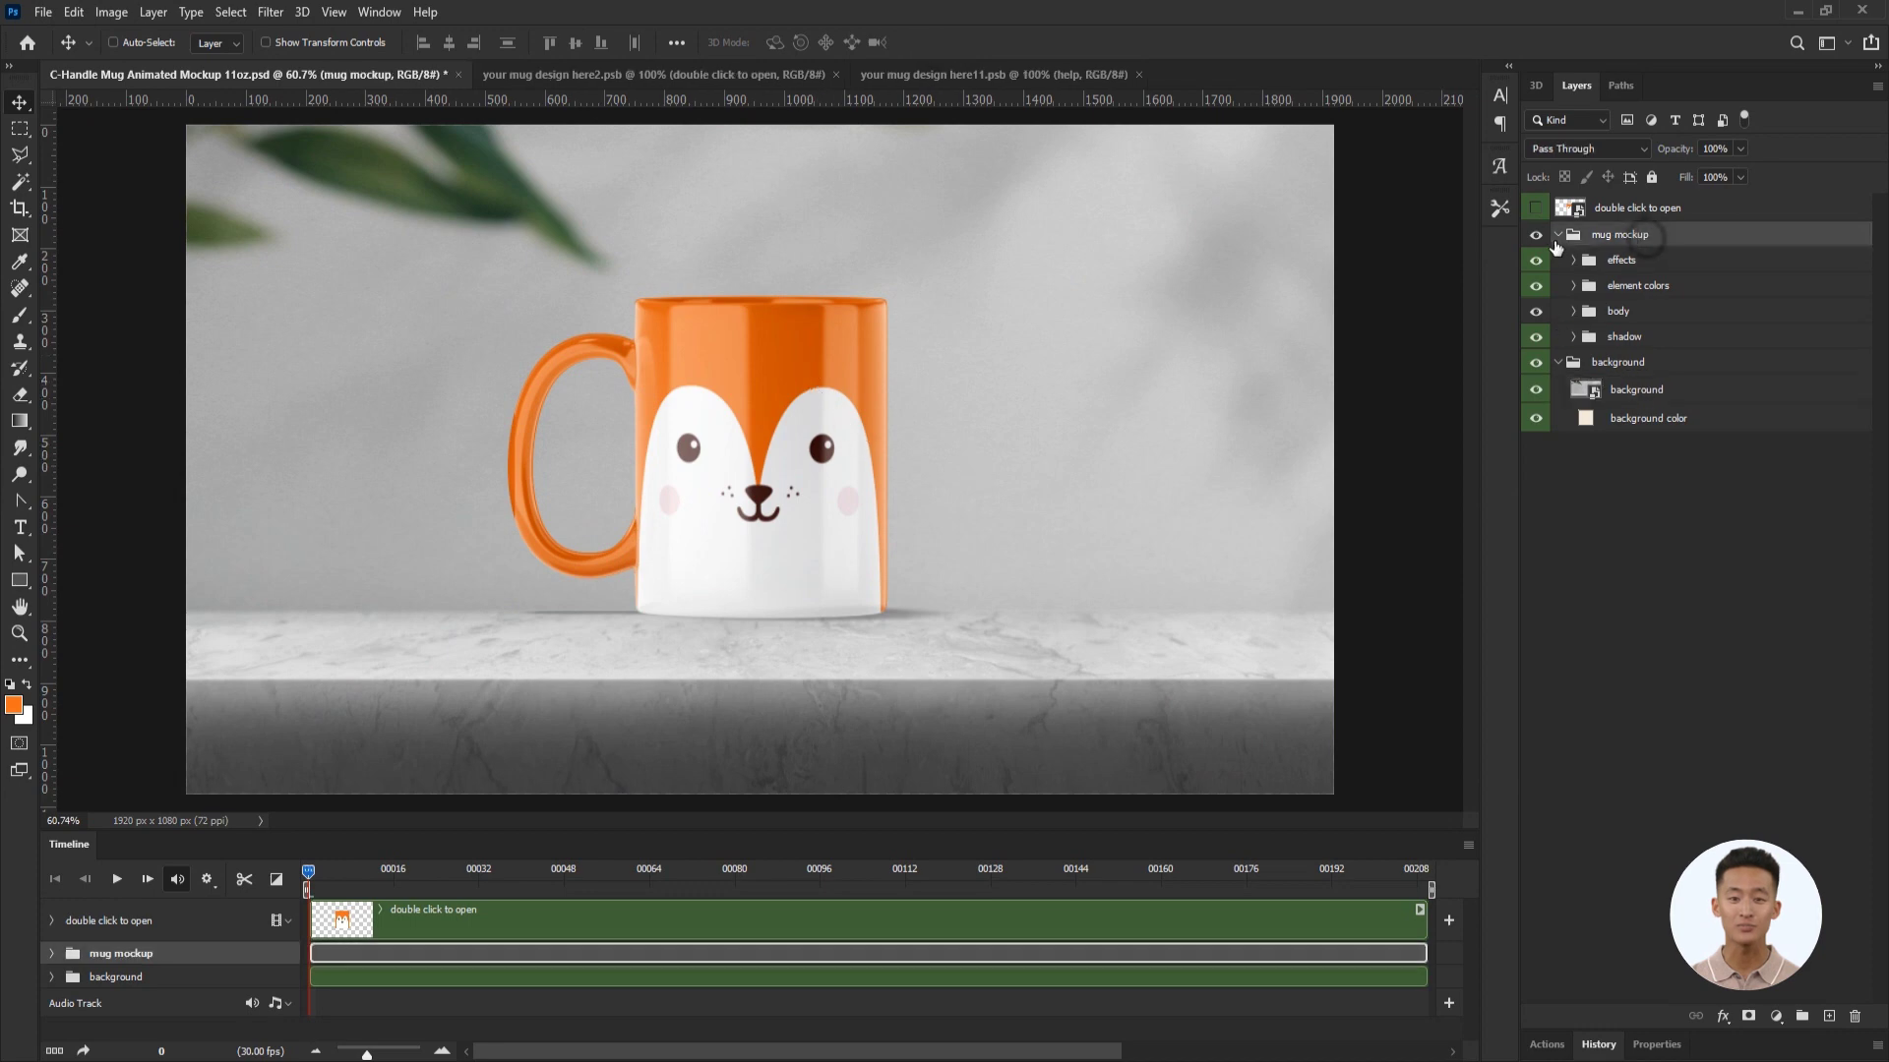
click(1558, 234)
drag(771, 412, 771, 450)
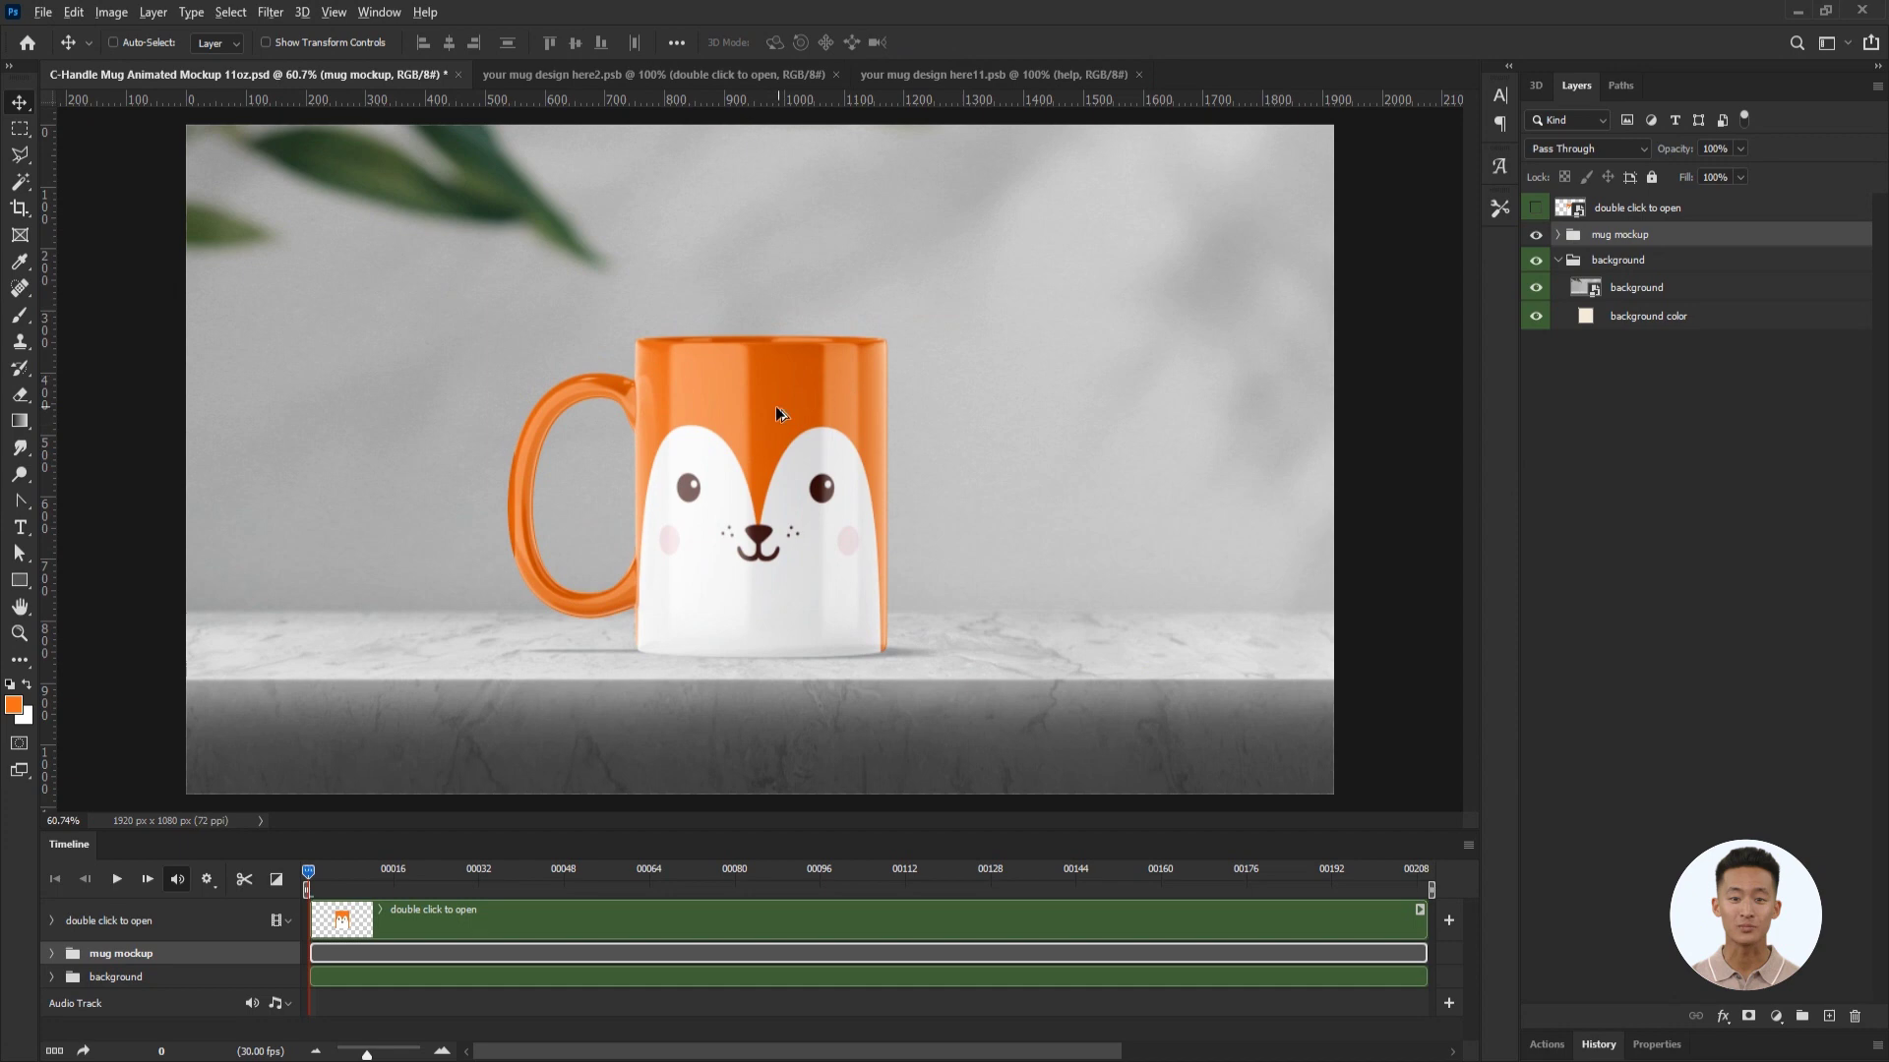
scroll(775, 405, down, 1)
scroll(700, 676, up, 5)
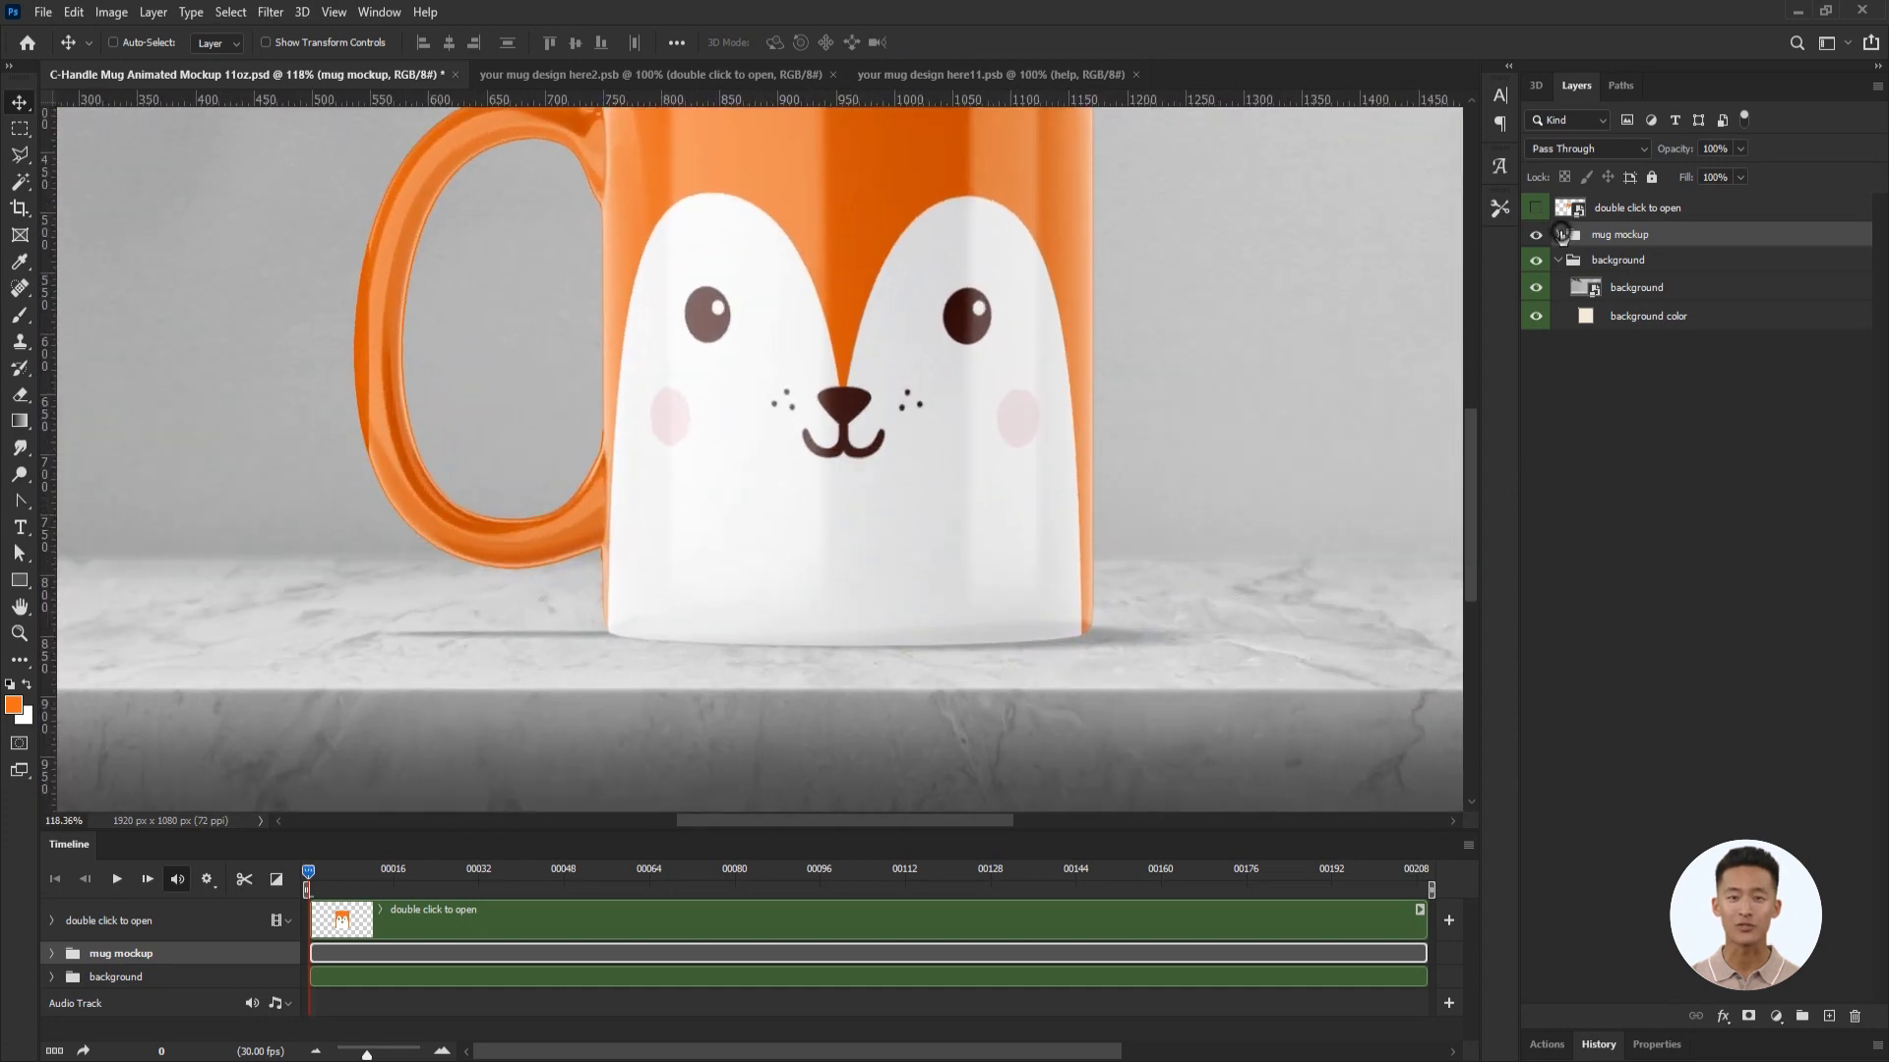
Darken the mug's shadow layer to about 43% opacity.
click(1560, 234)
click(1637, 338)
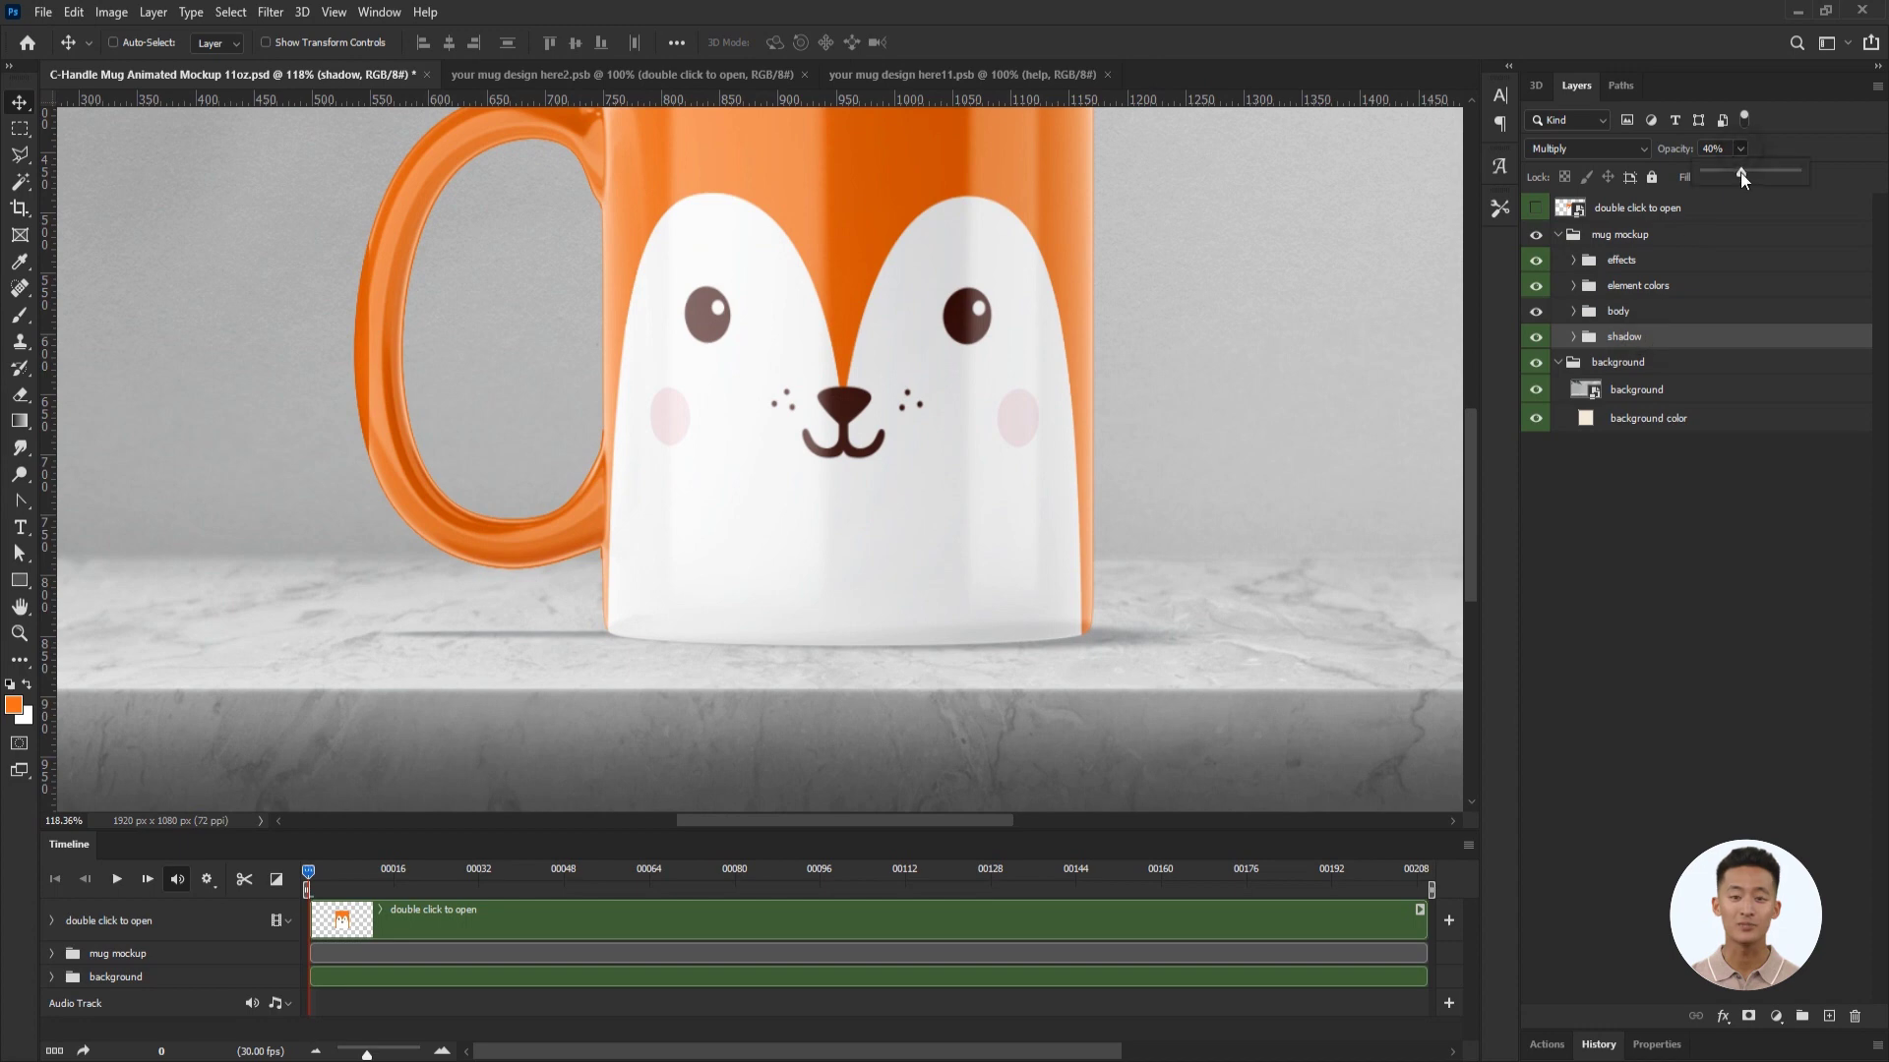
drag(1709, 175, 1748, 175)
Set the shadow opacity to 47% and deselect all layers.
click(885, 516)
scroll(737, 508, down, 5)
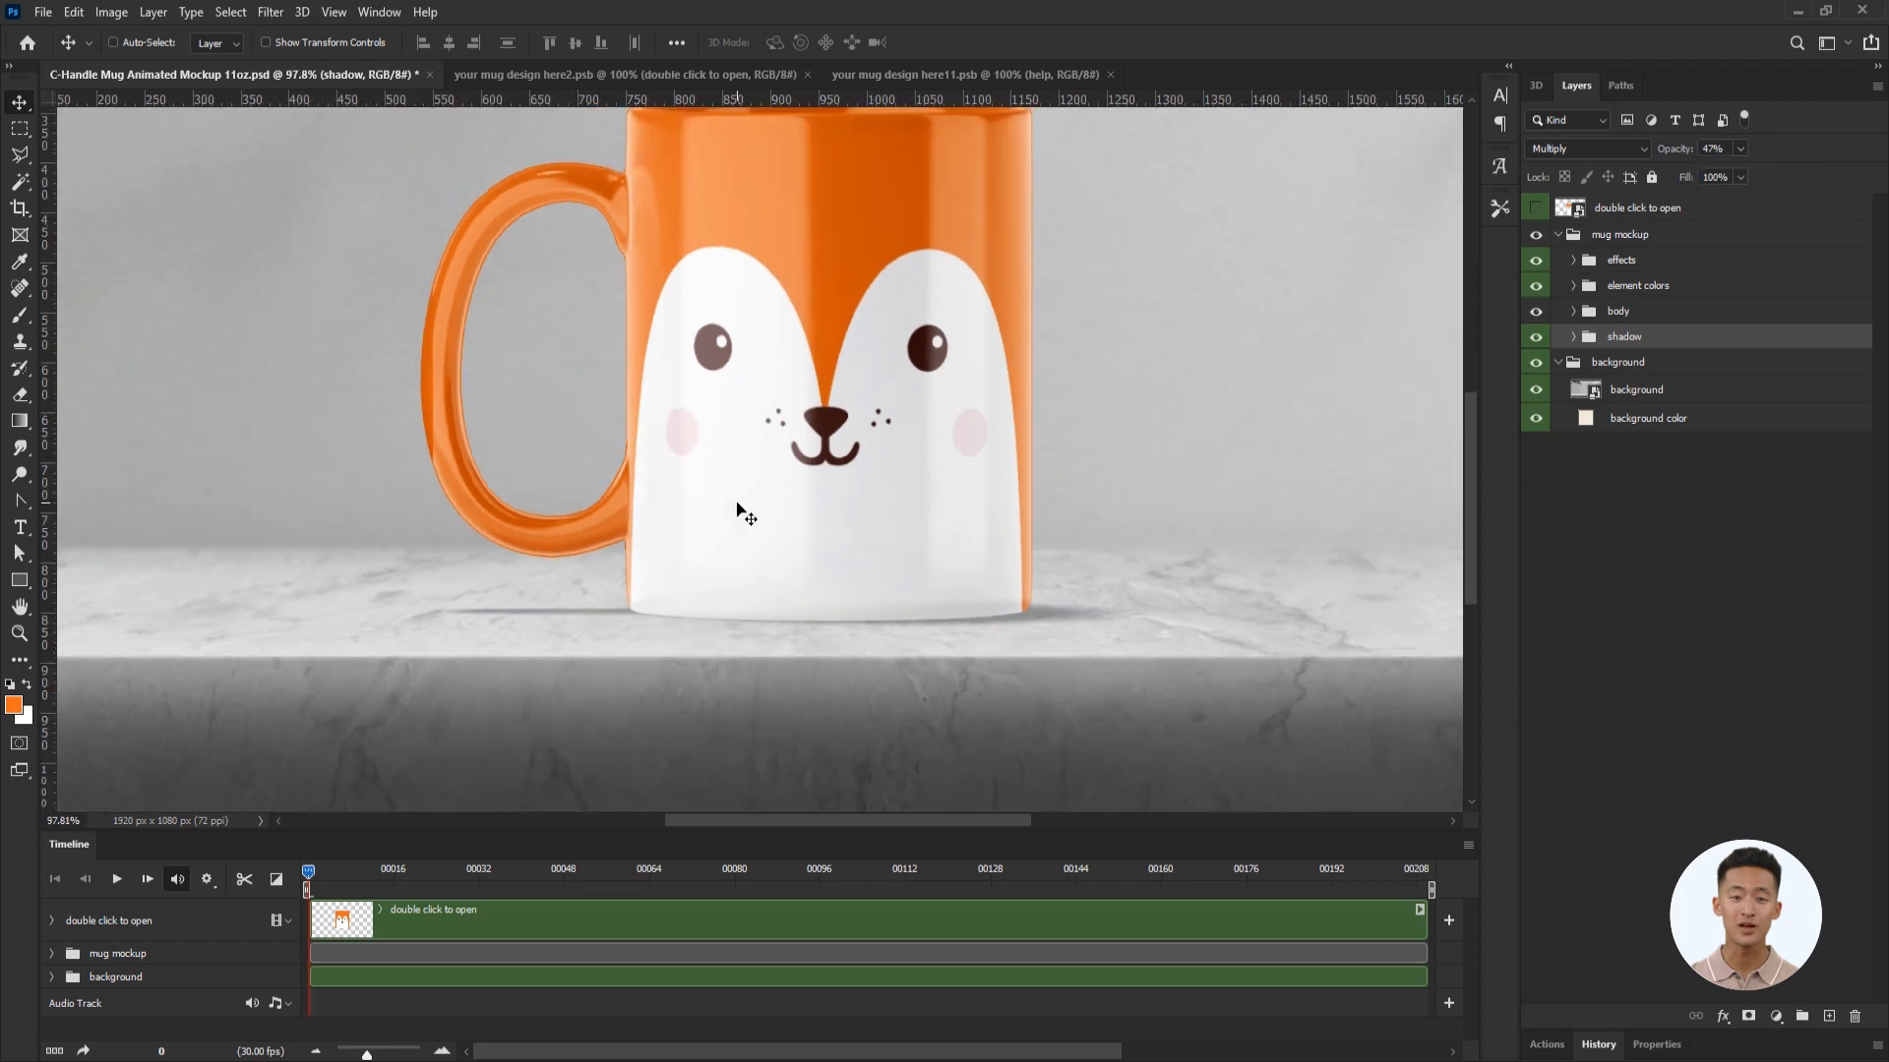
click(1650, 502)
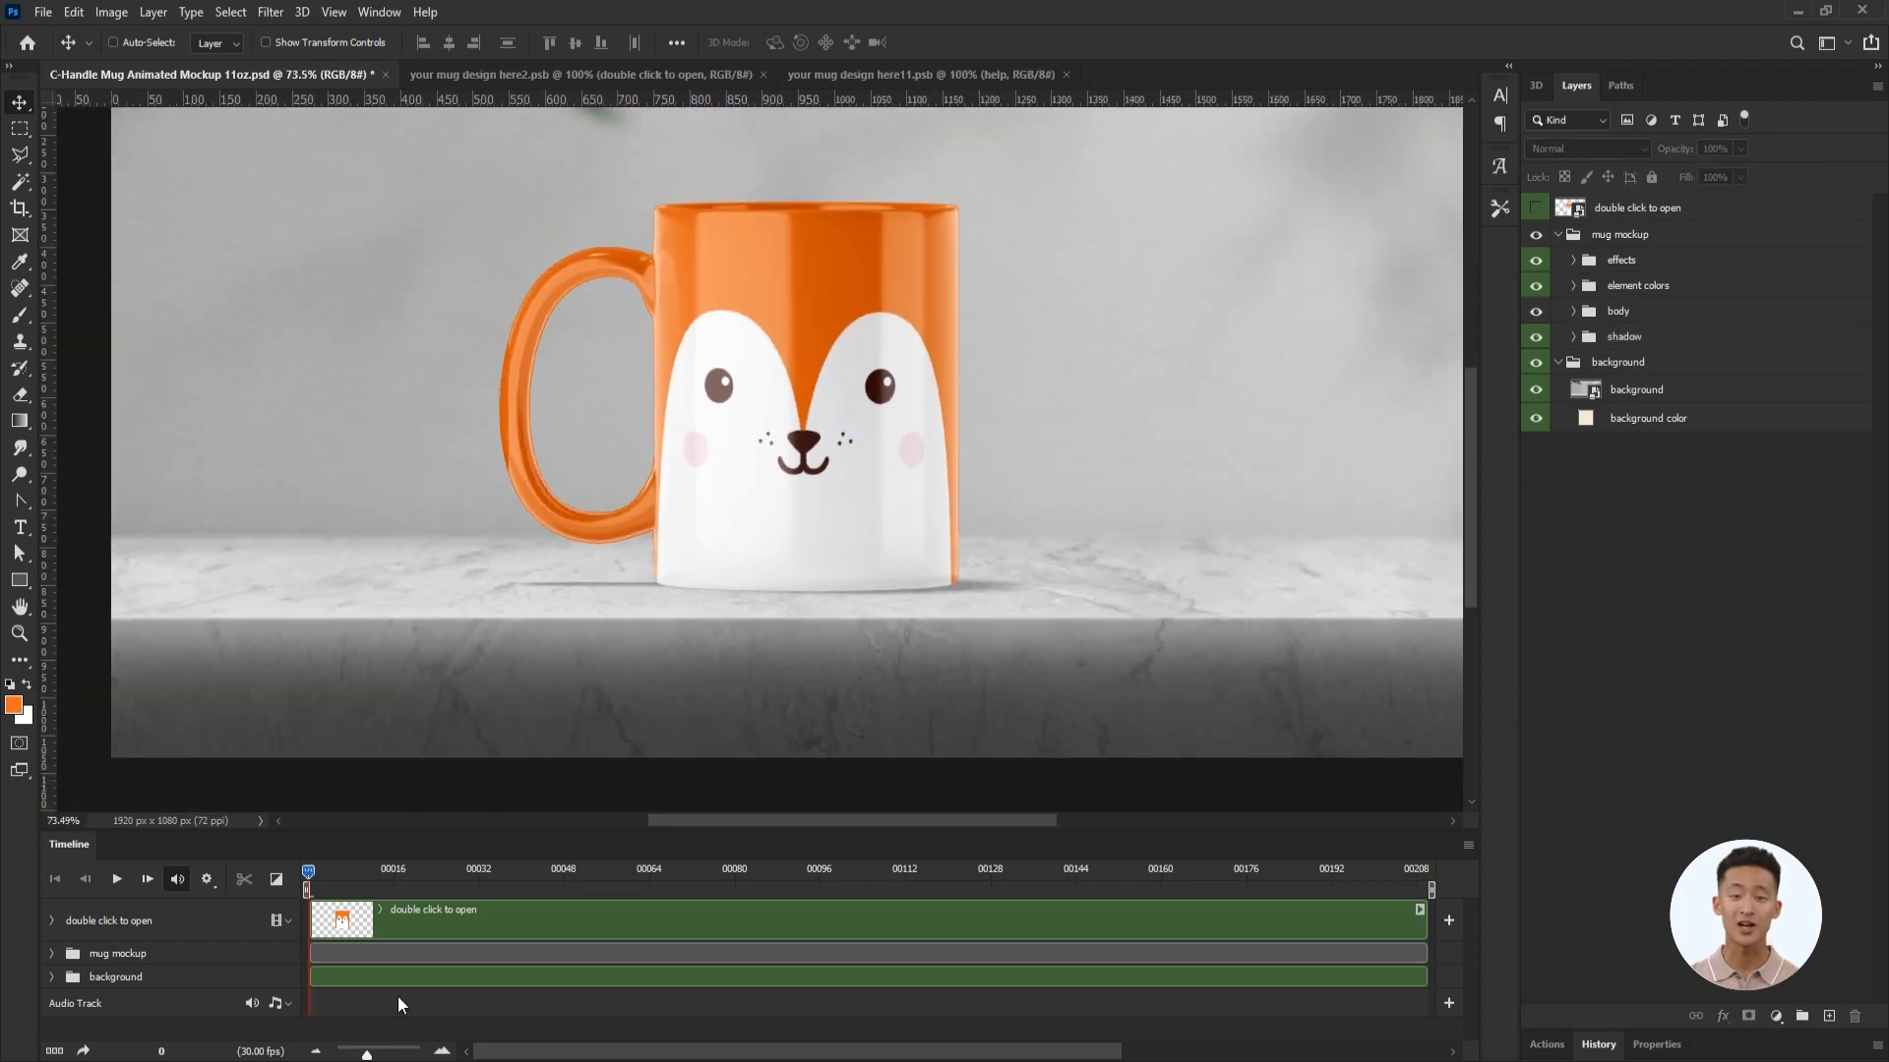
Extend the background.jpg clip to the timeline end, past frame 175 where the backdrop vanished.
drag(923, 869, 1126, 862)
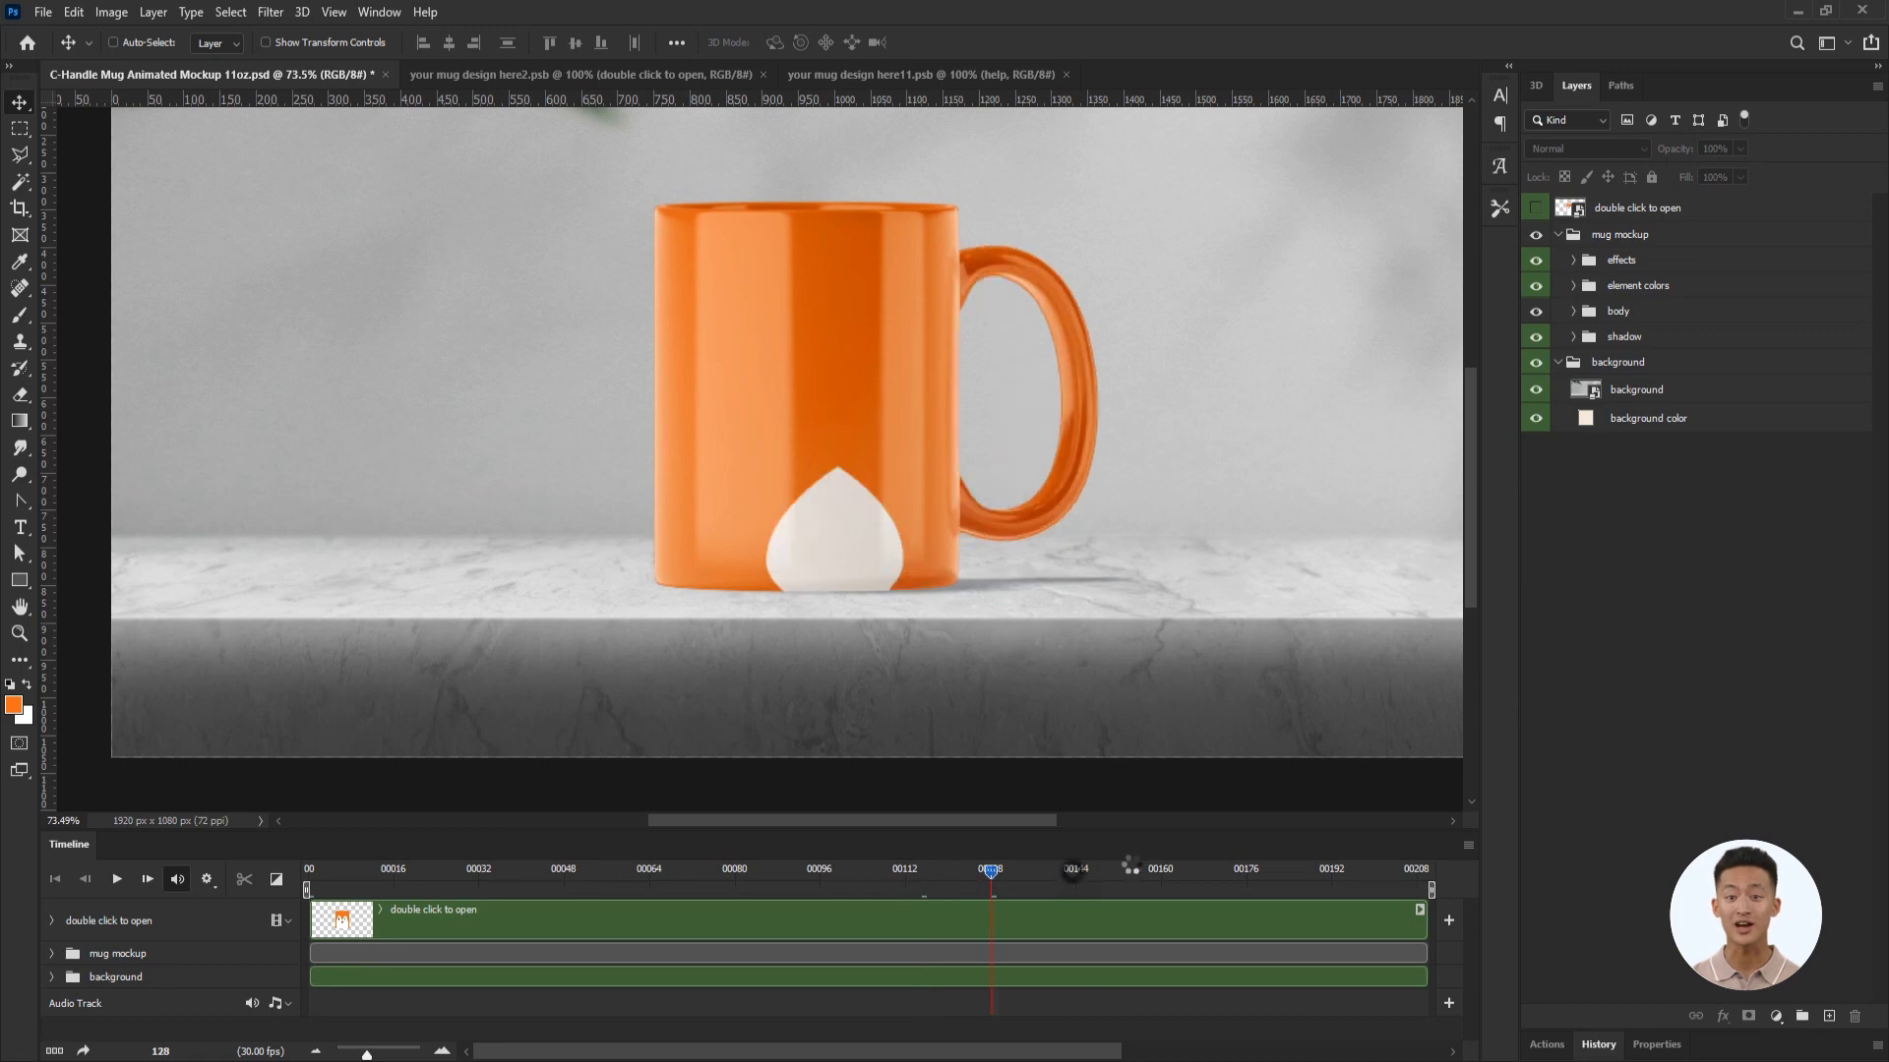
drag(1239, 856, 1242, 870)
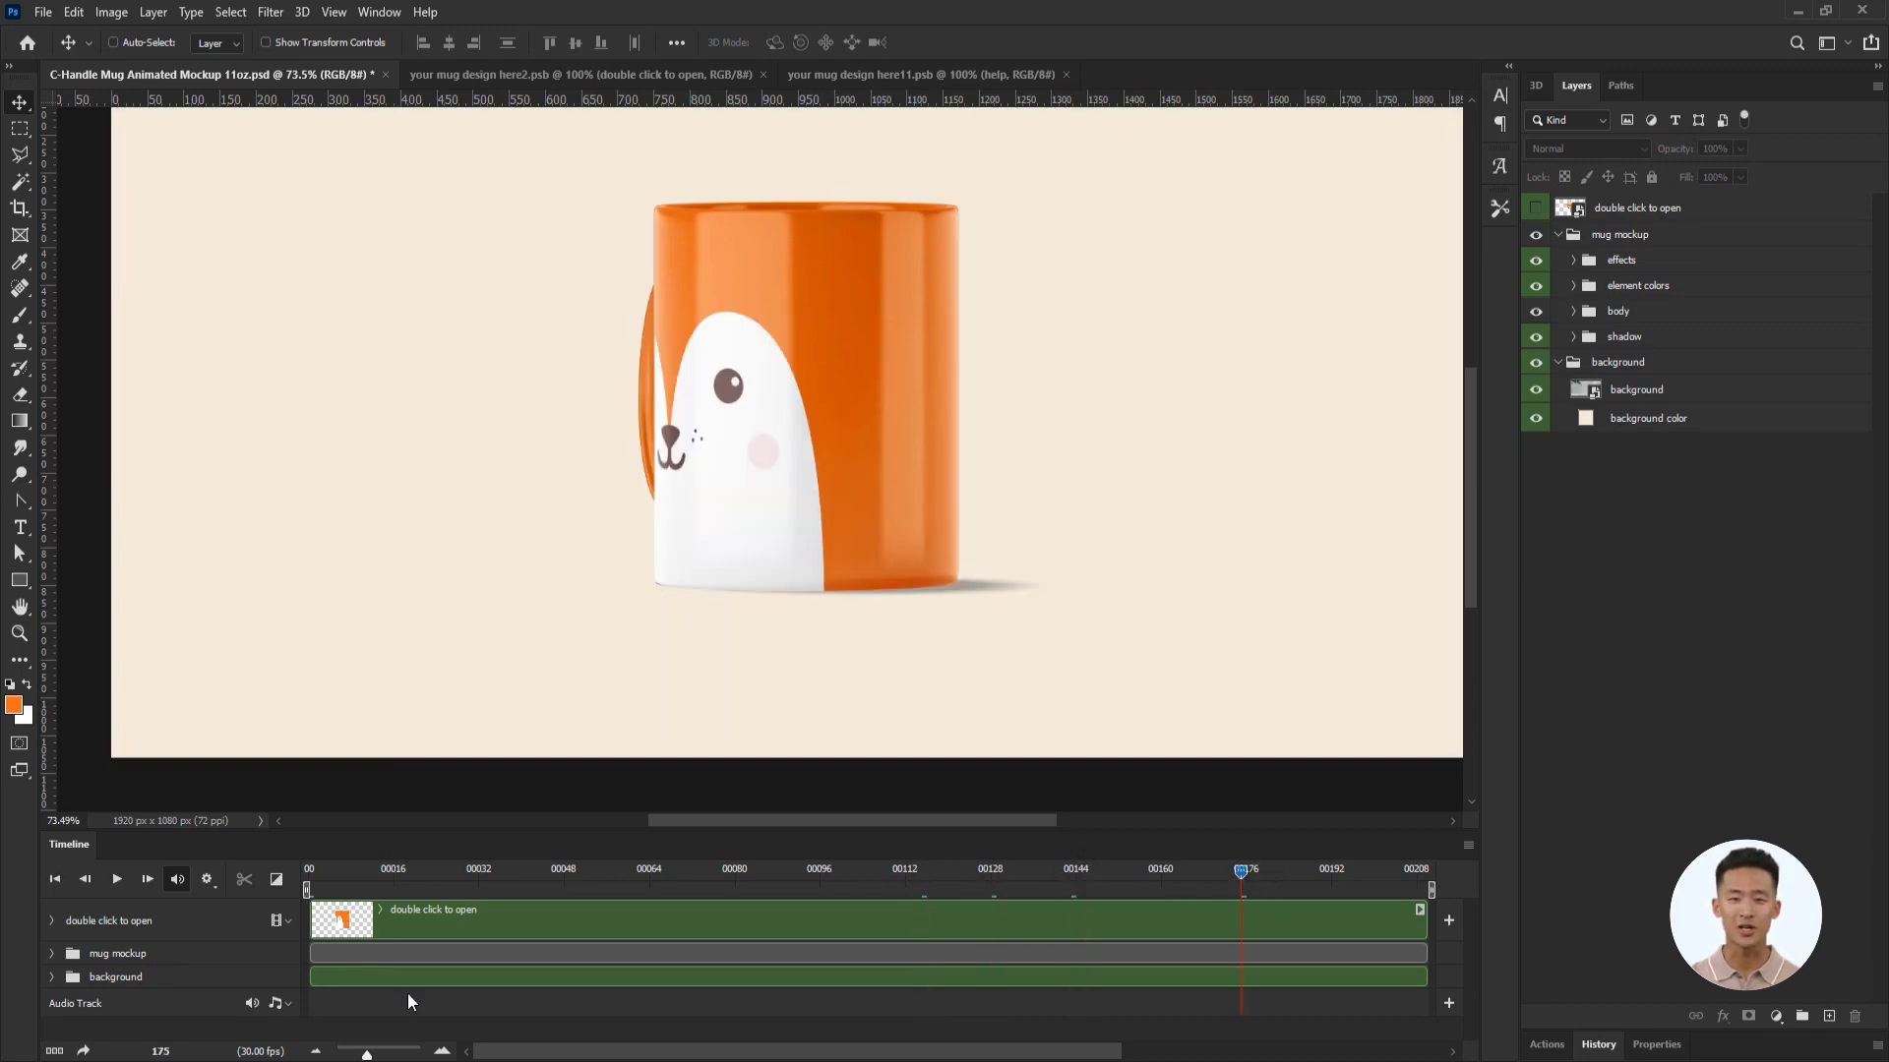
click(77, 978)
click(52, 976)
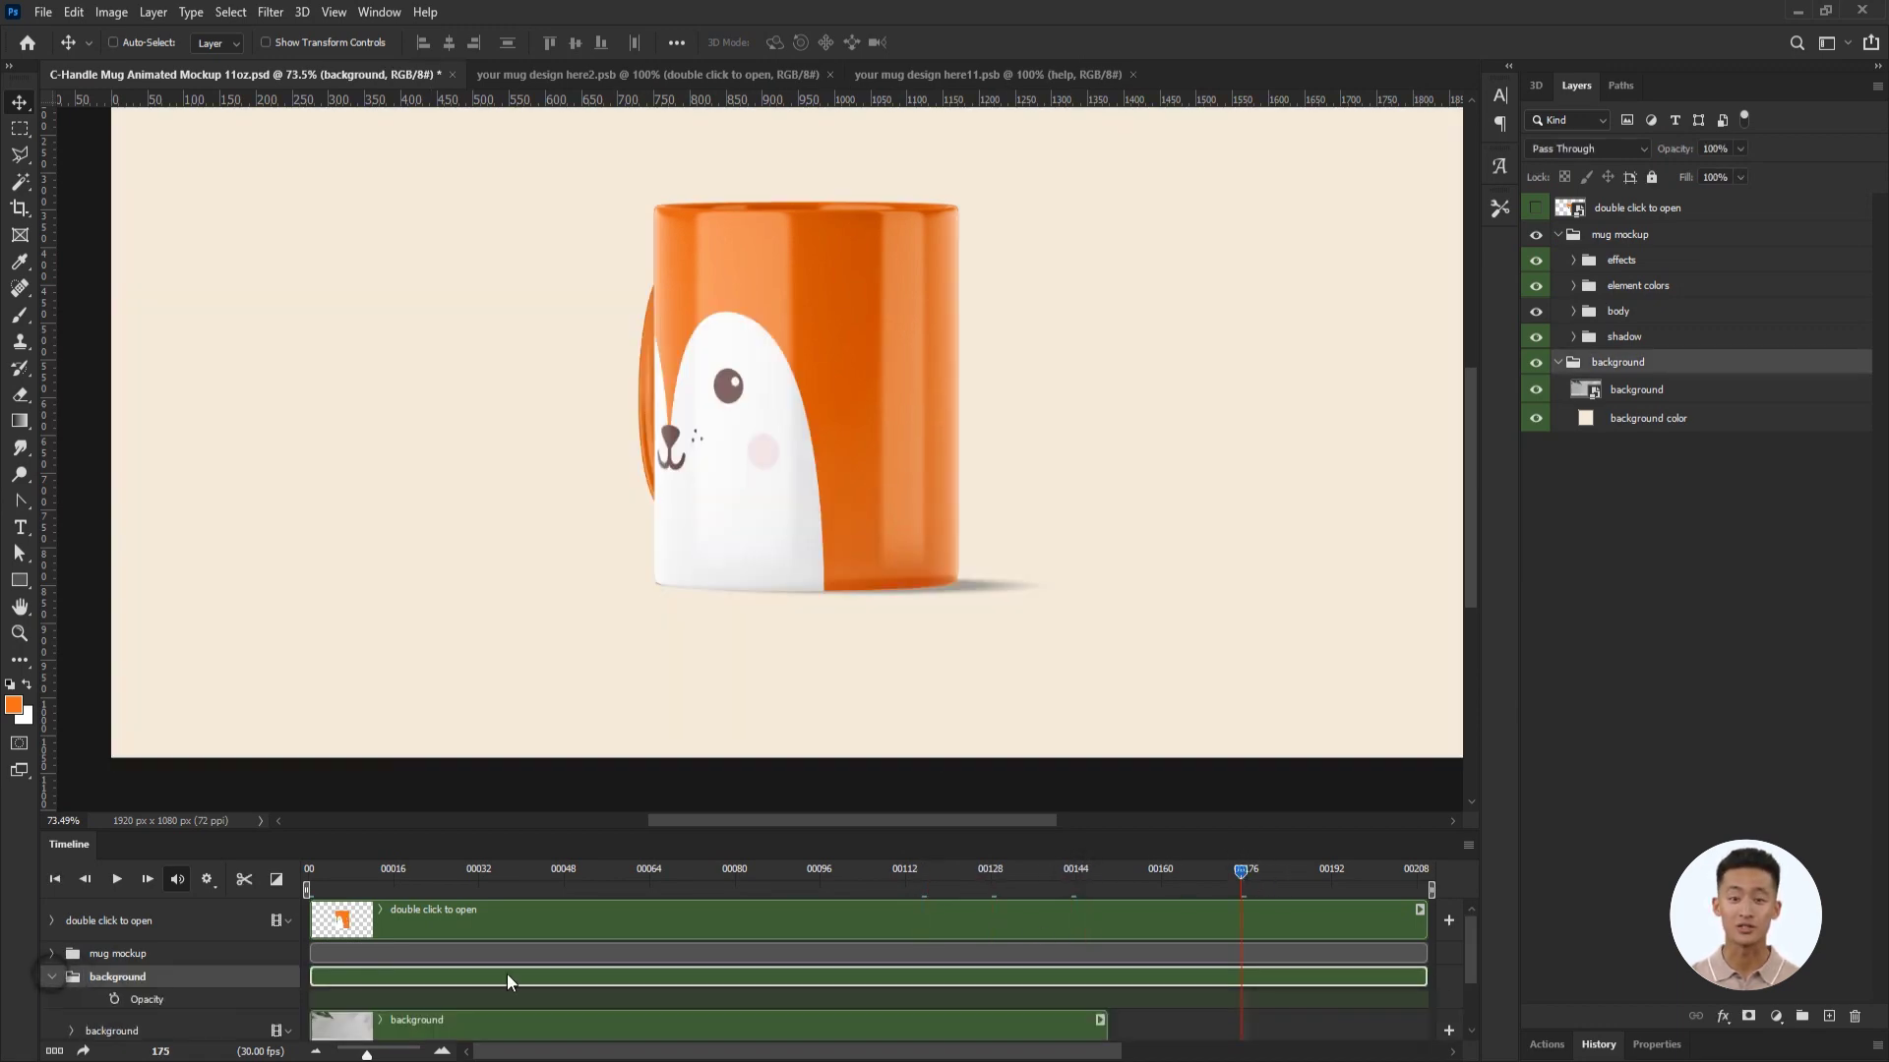
scroll(1131, 979, down, 2)
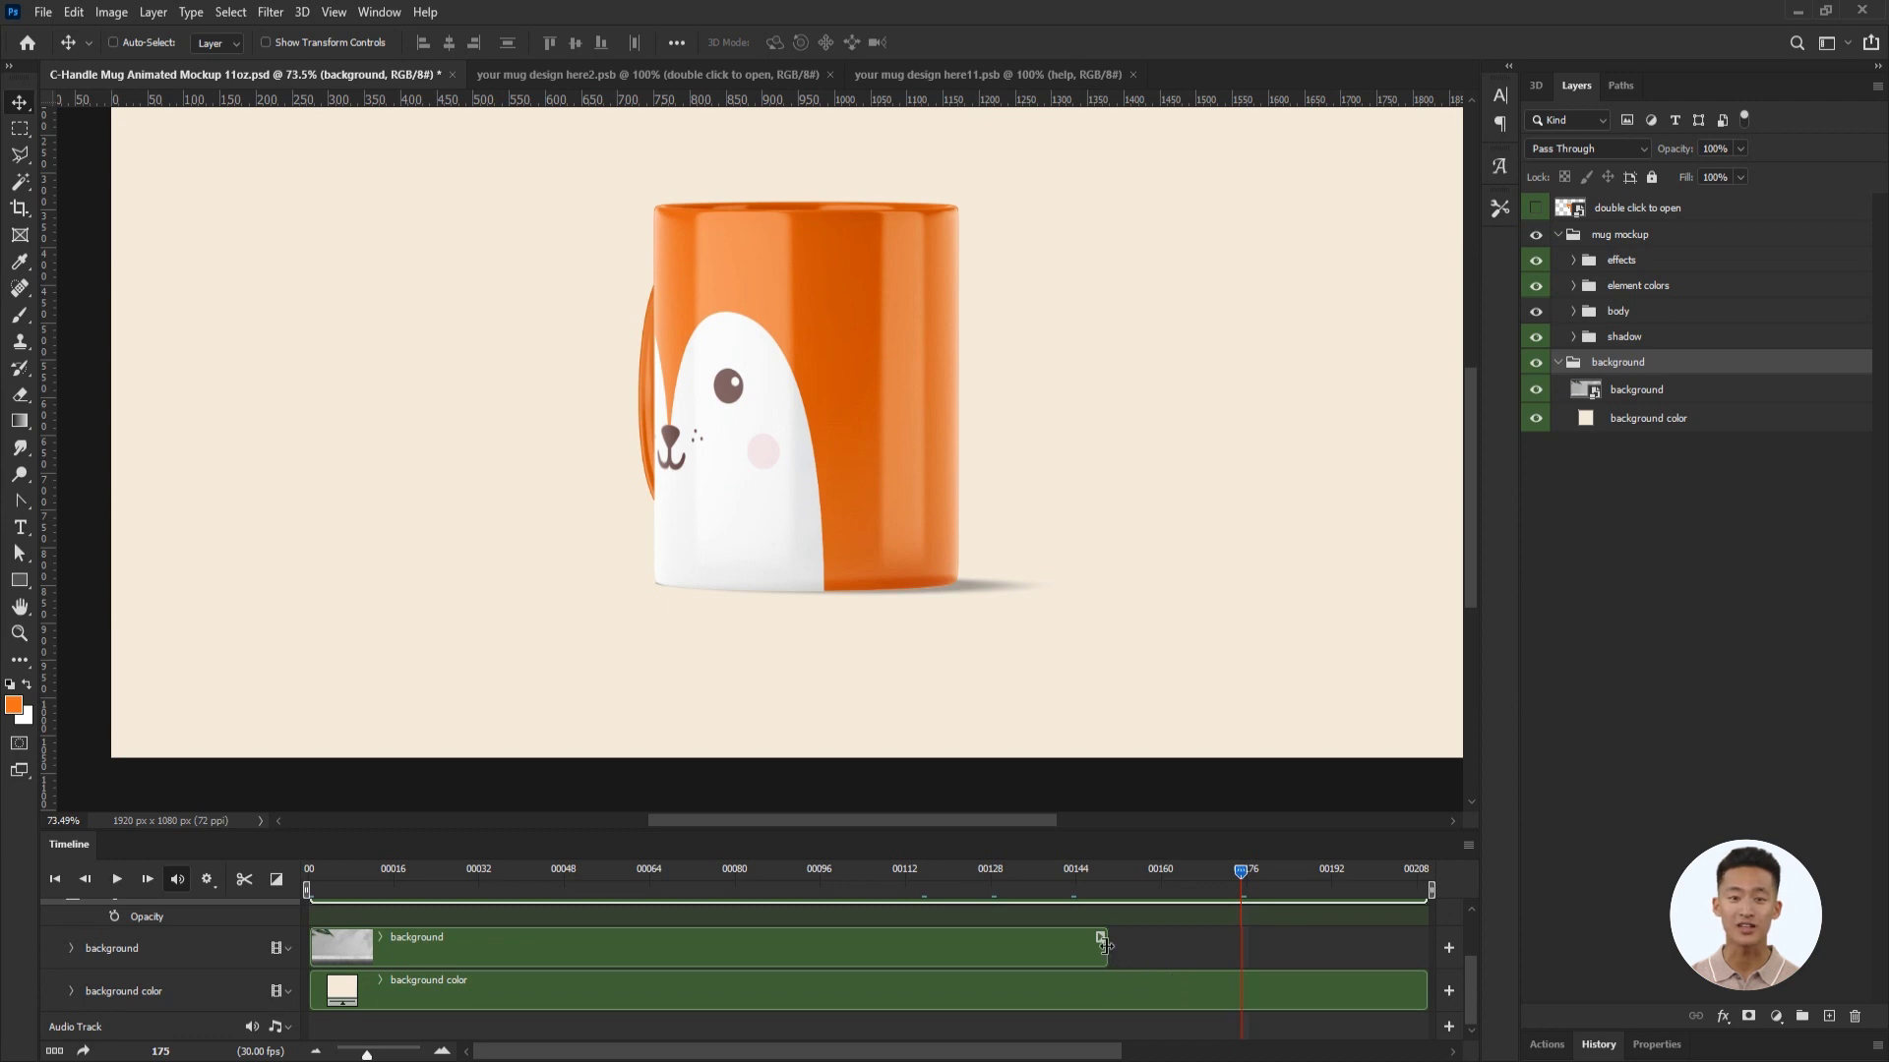
drag(1108, 946, 1420, 939)
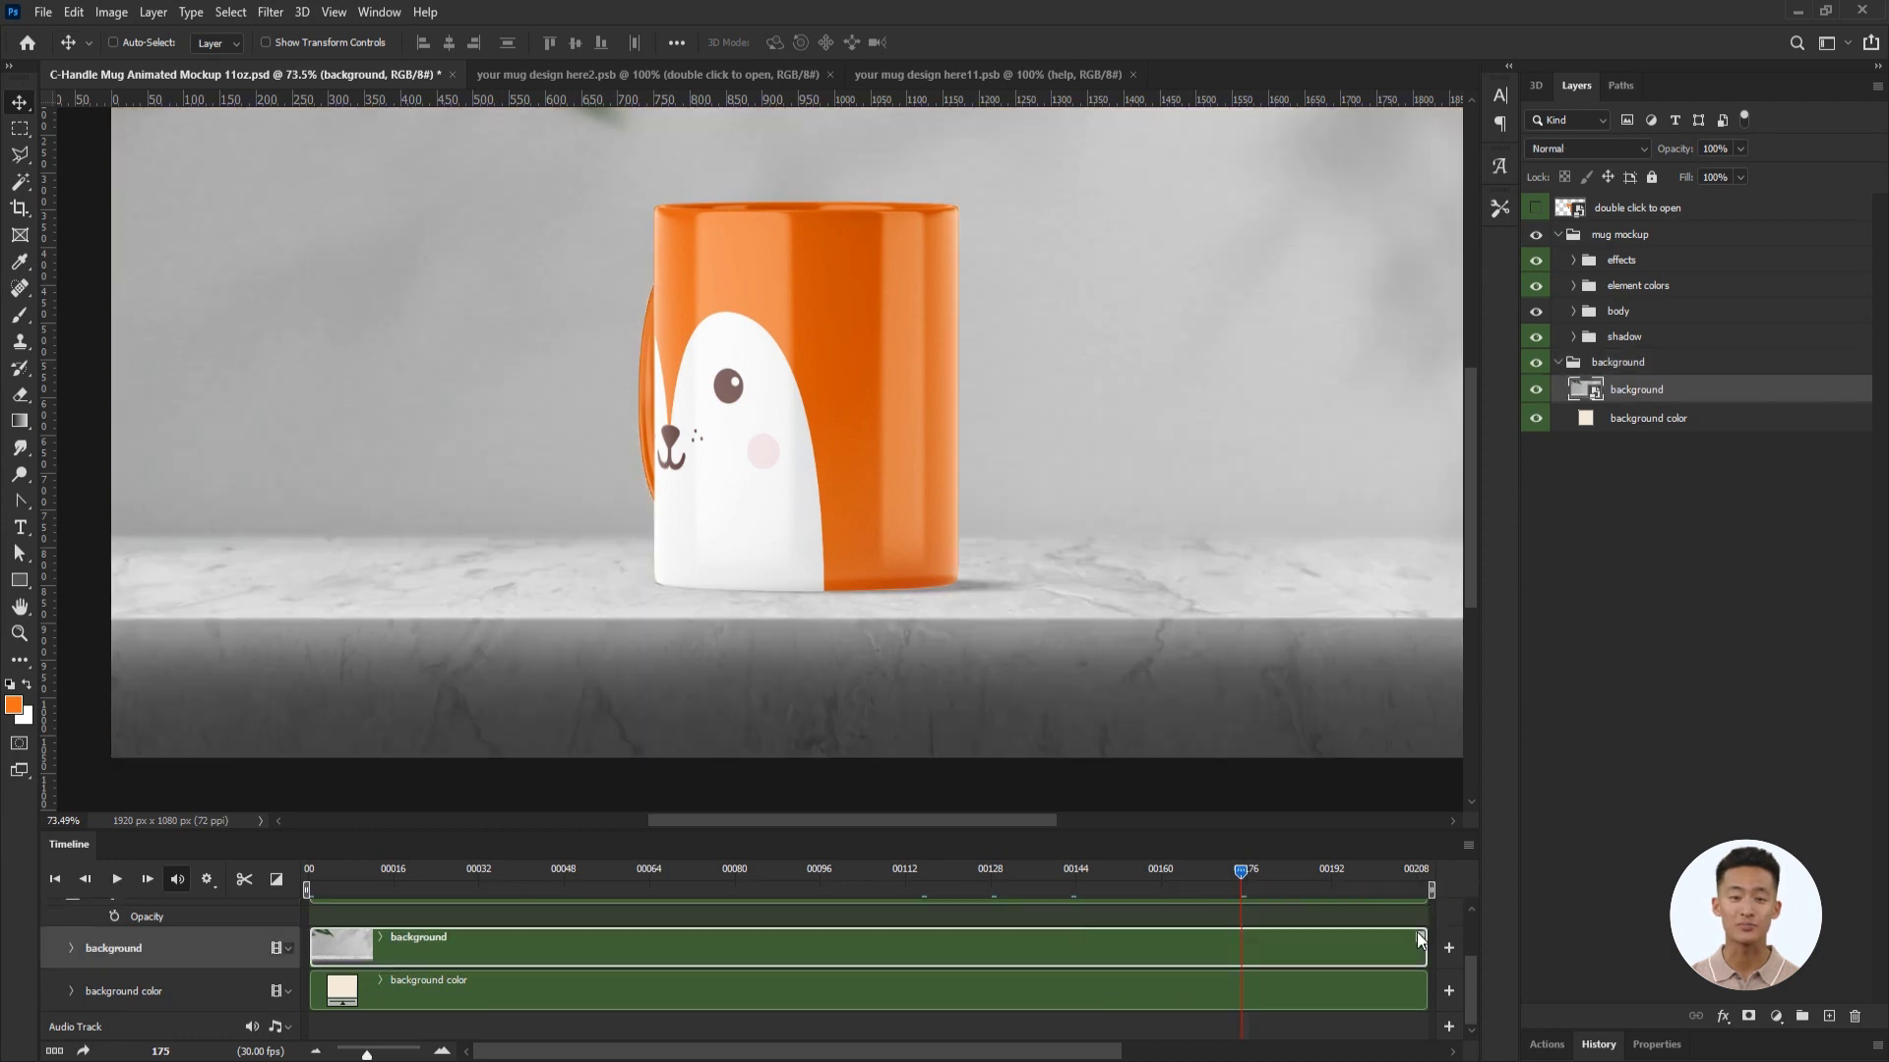
Play the animation to confirm the marble backdrop stays behind the rotating mug.
key(space)
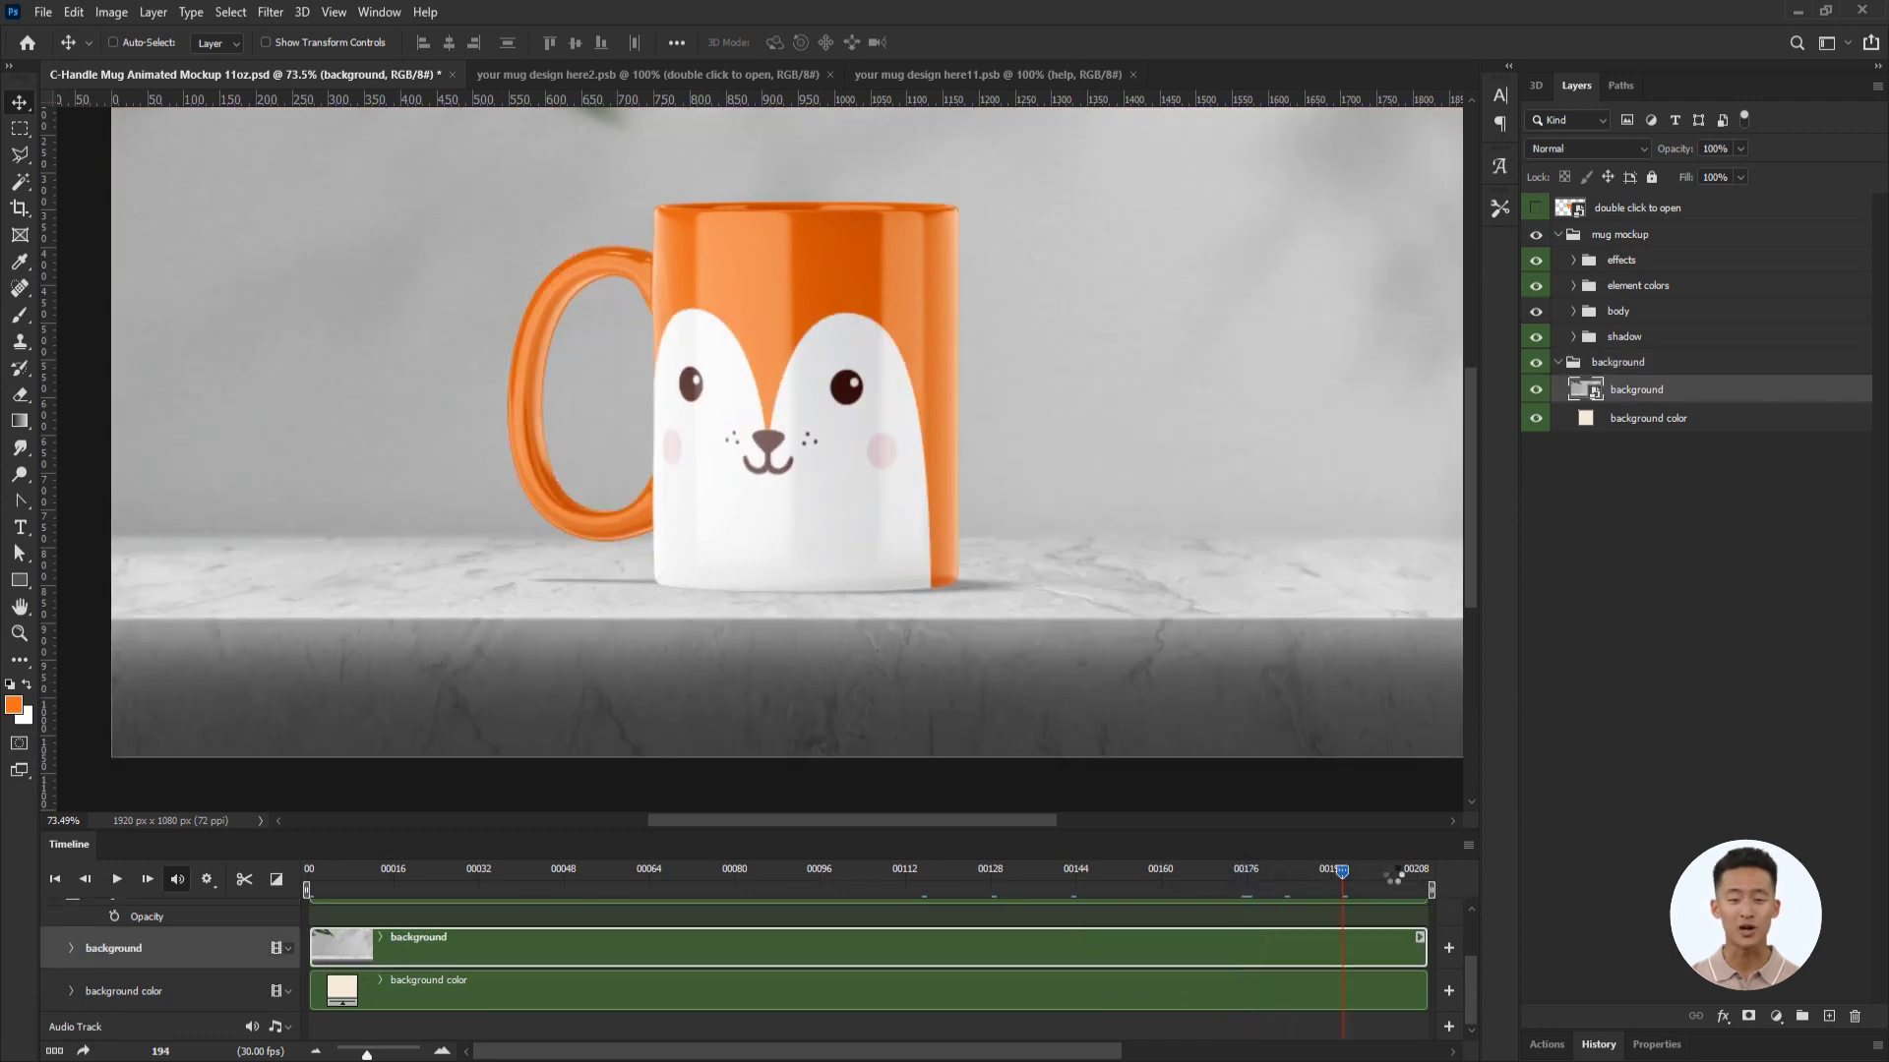
key(space)
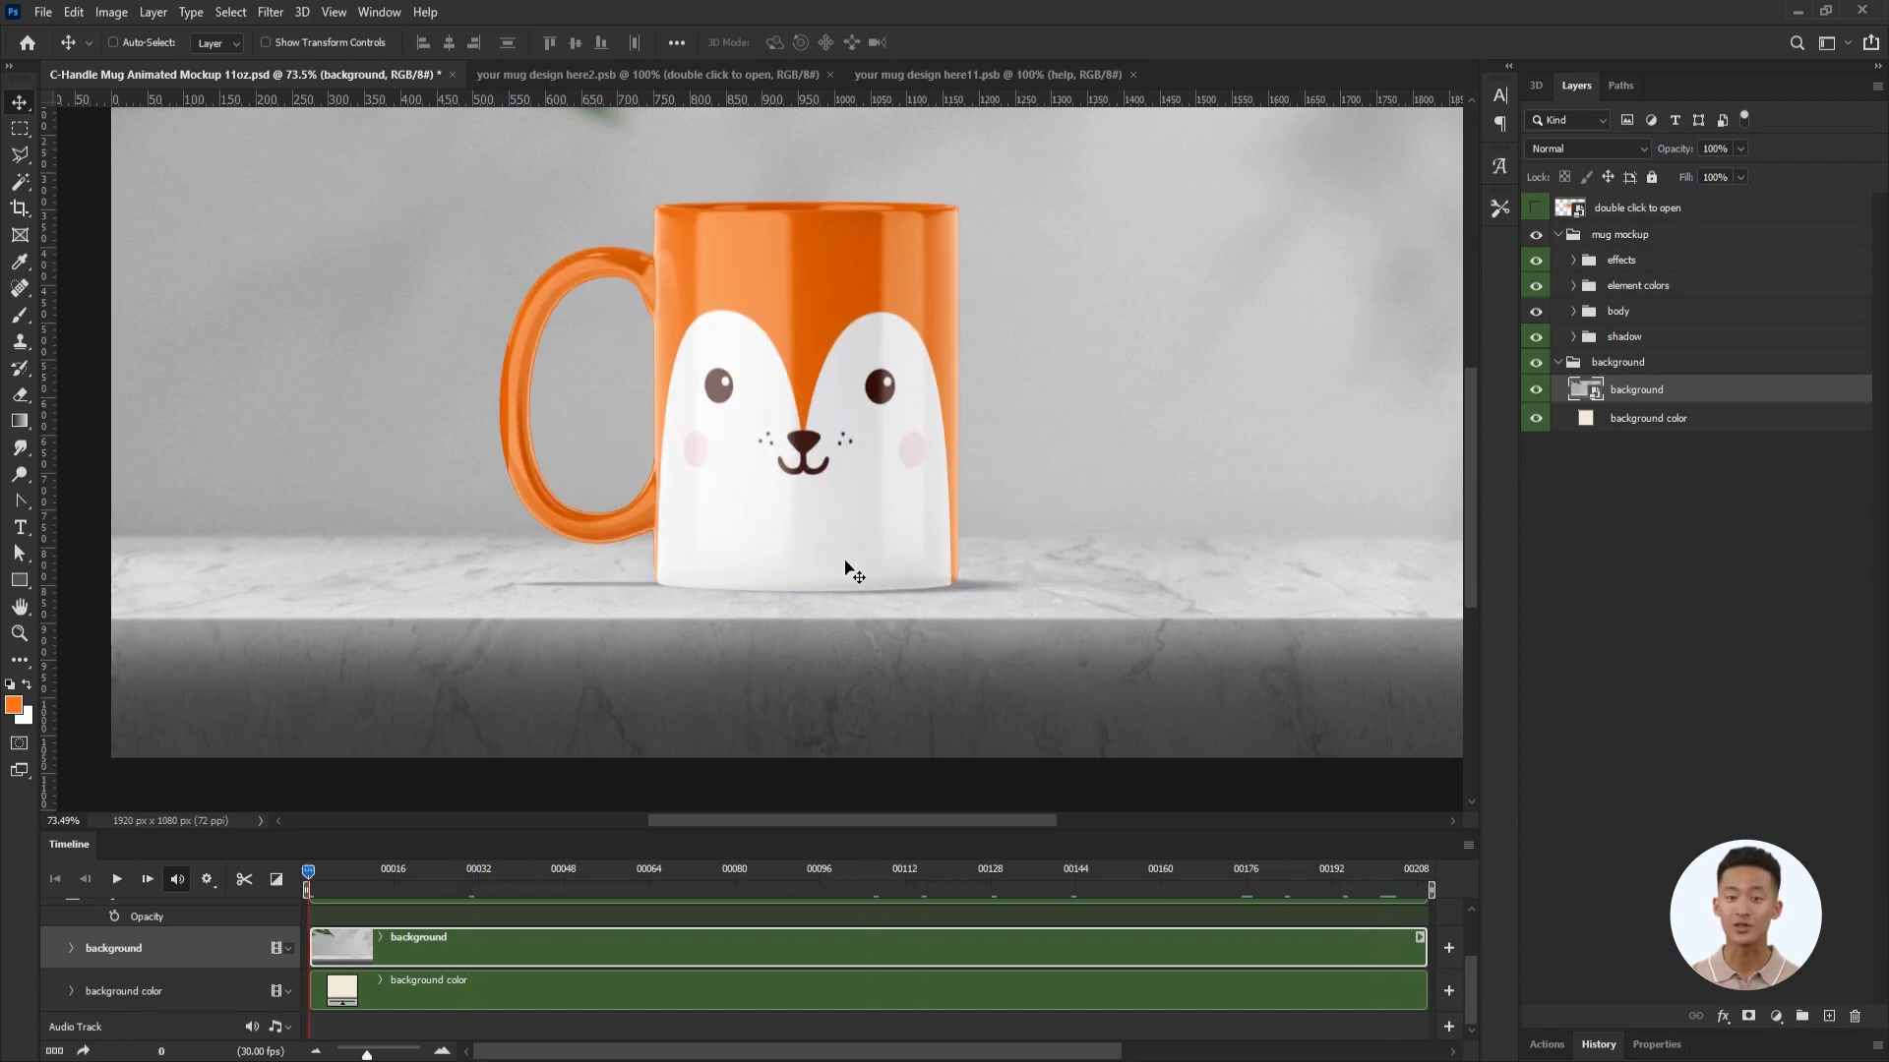
scroll(887, 675, down, 1)
scroll(887, 674, down, 1)
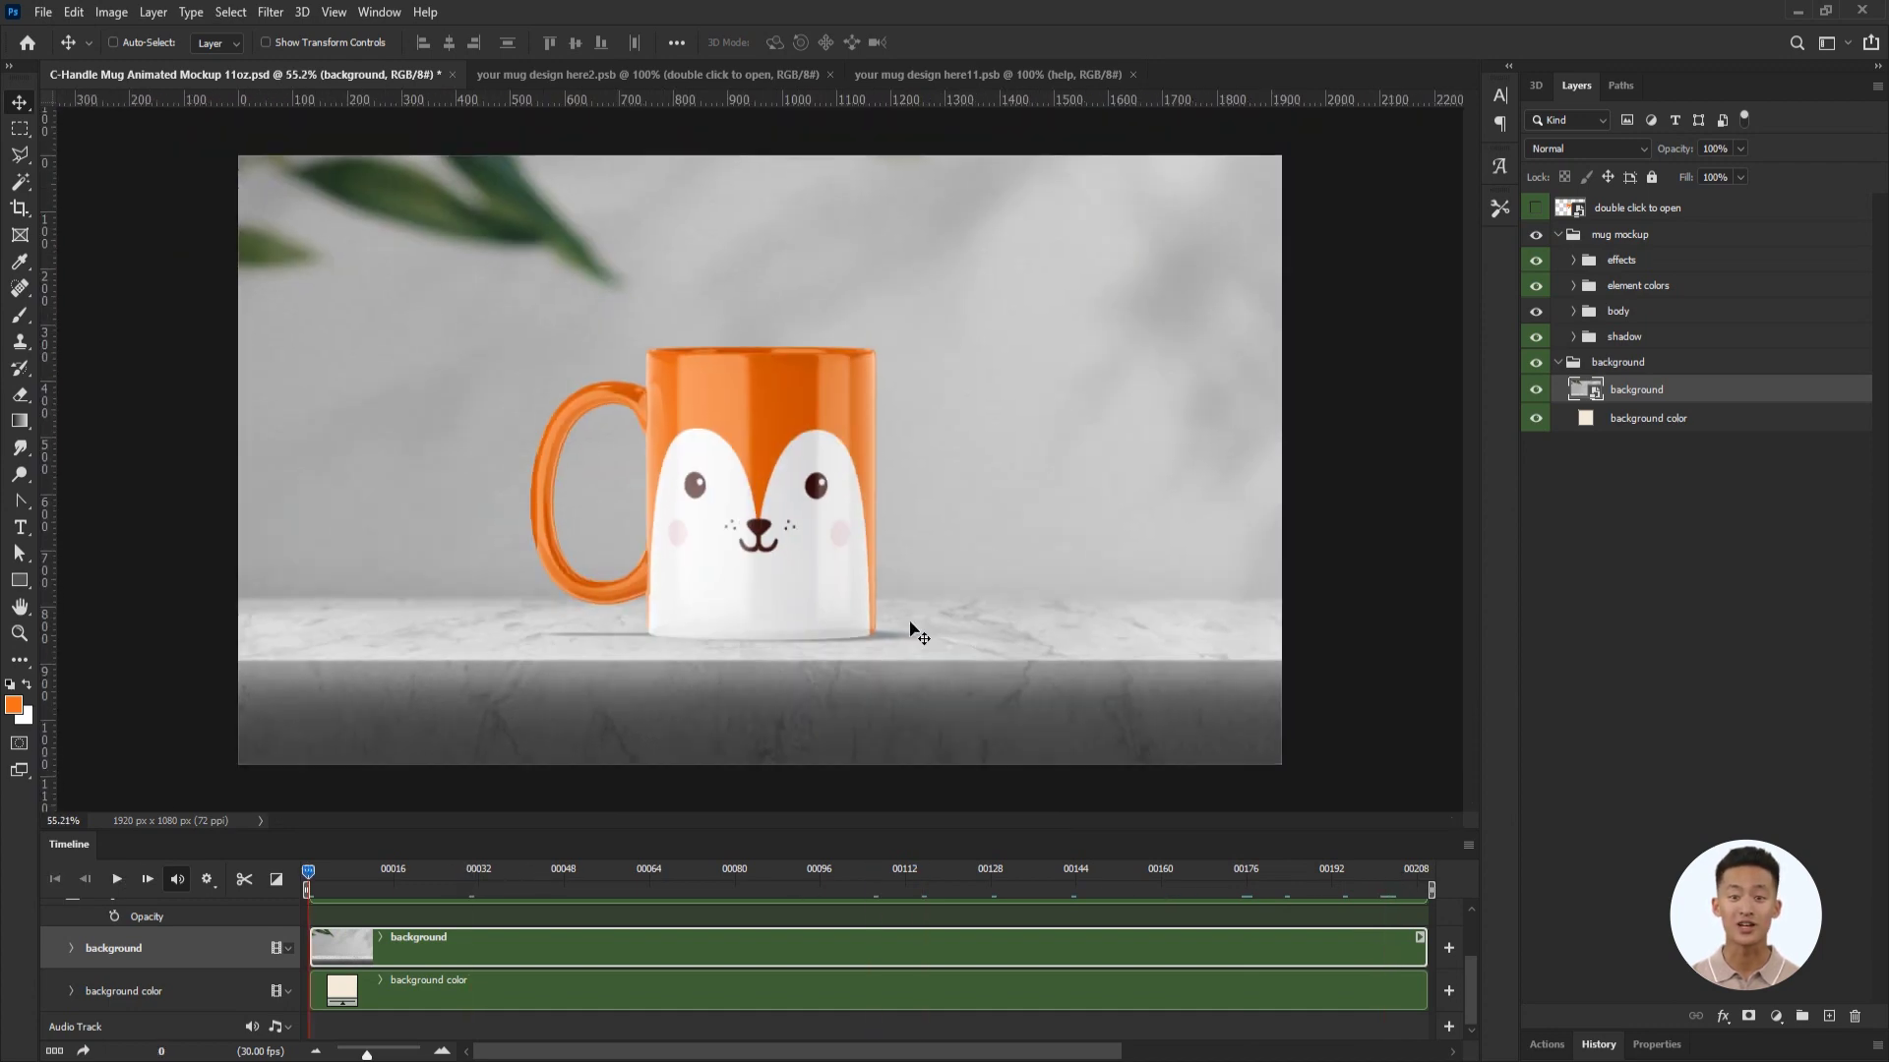
Render the animation as a 1920×1080 H.264 MP4, C-Handle Mug Animated Mockup 11oz.mp4.
click(43, 14)
mouse_move(89, 313)
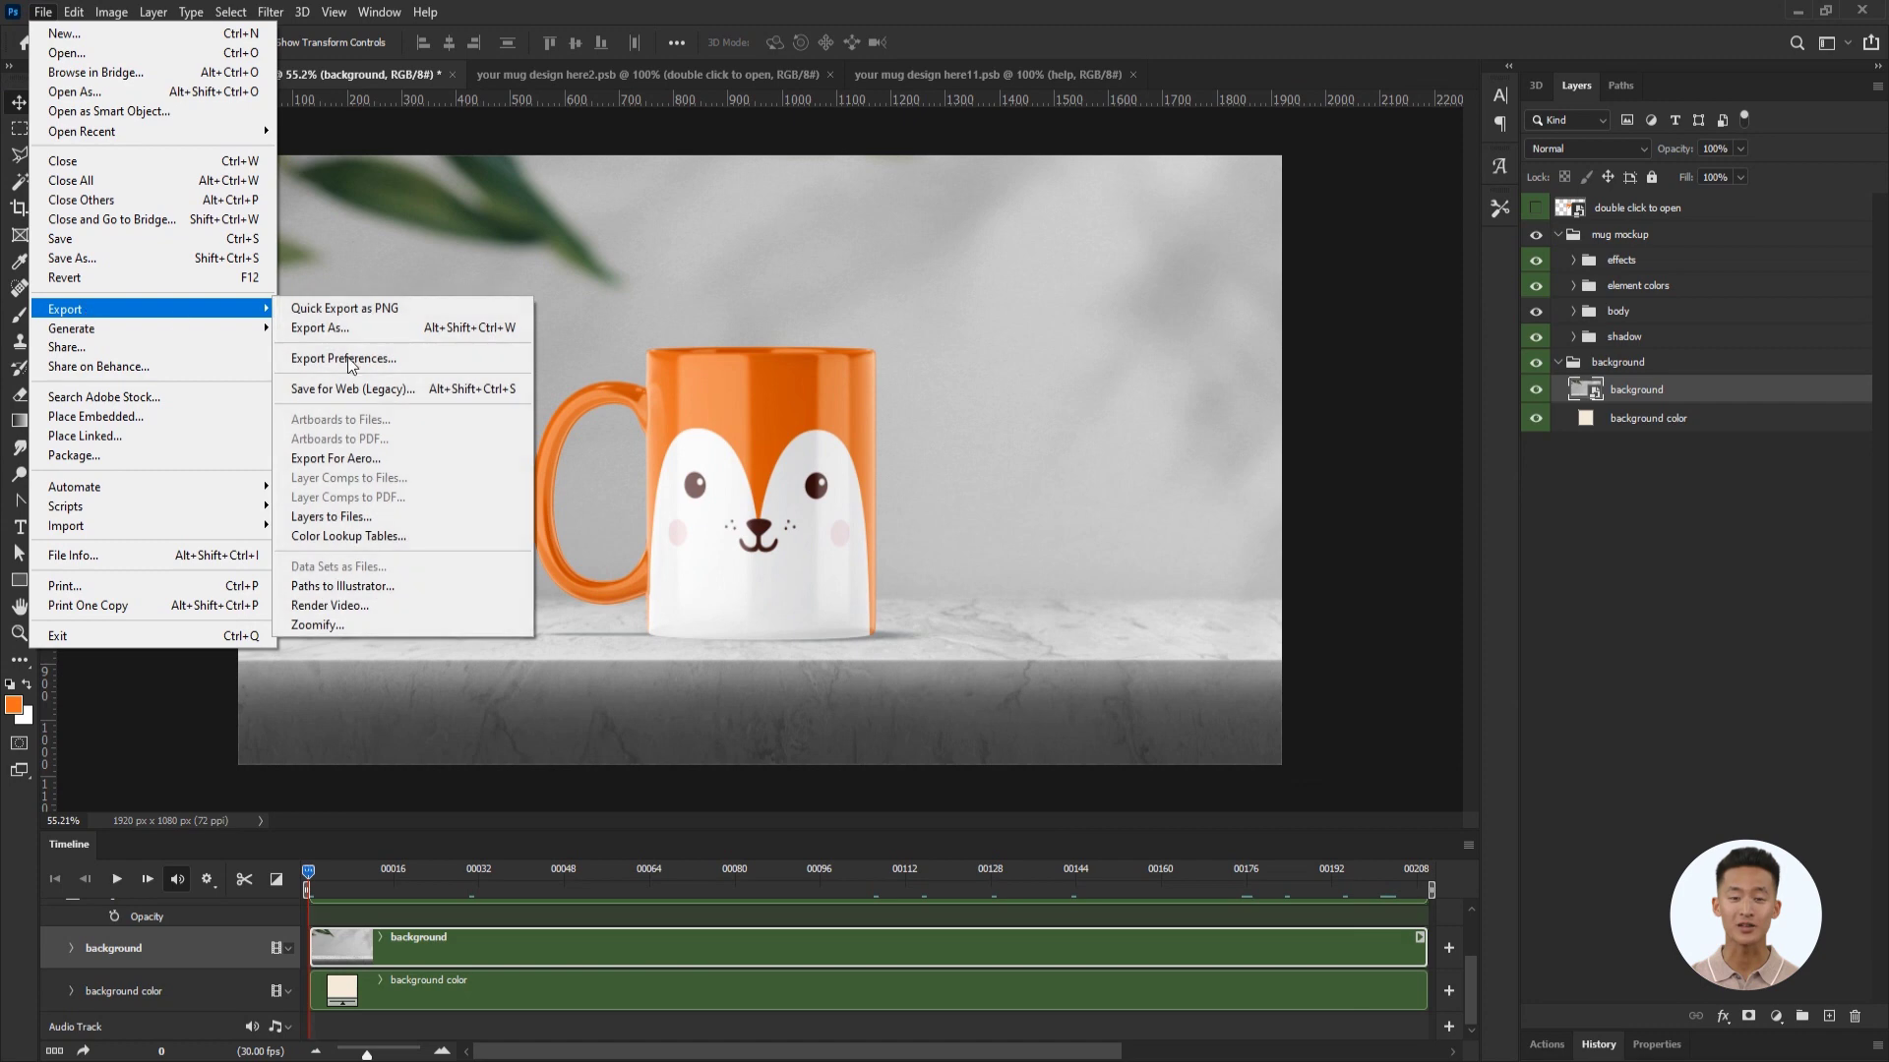
click(346, 607)
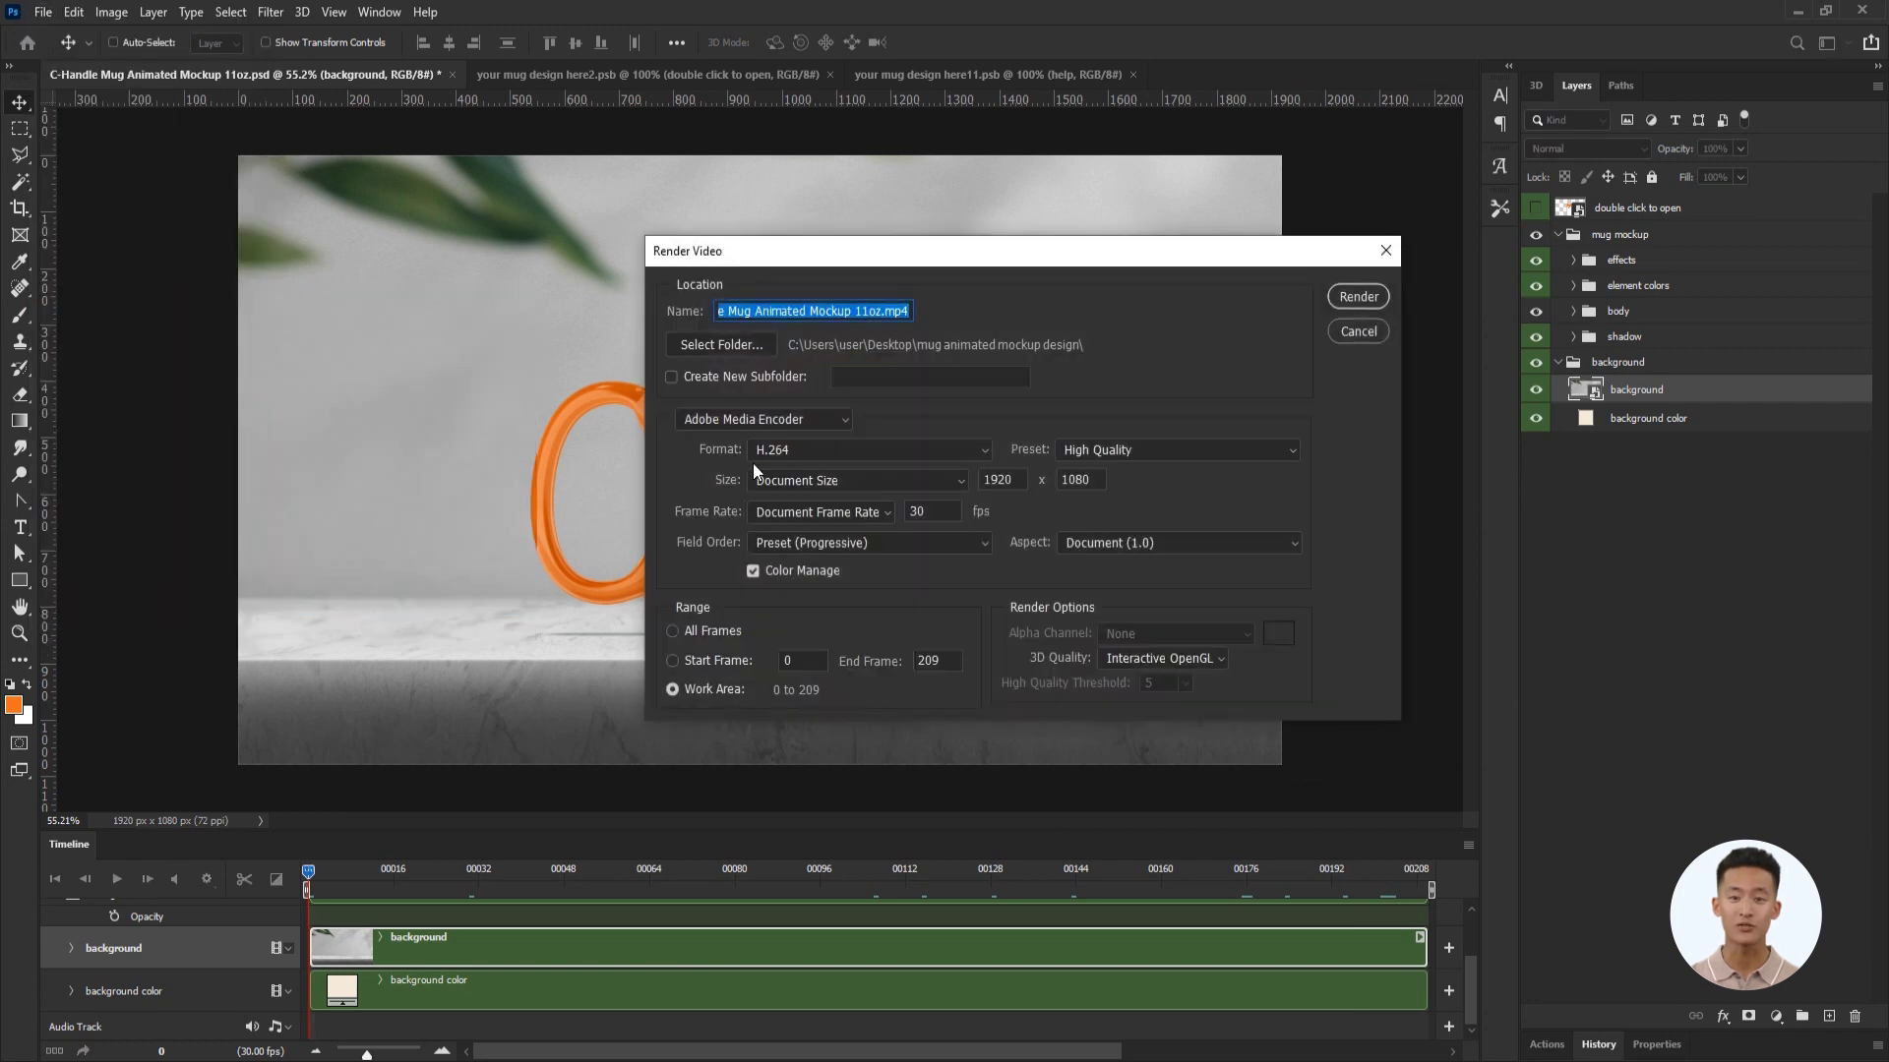
click(1349, 293)
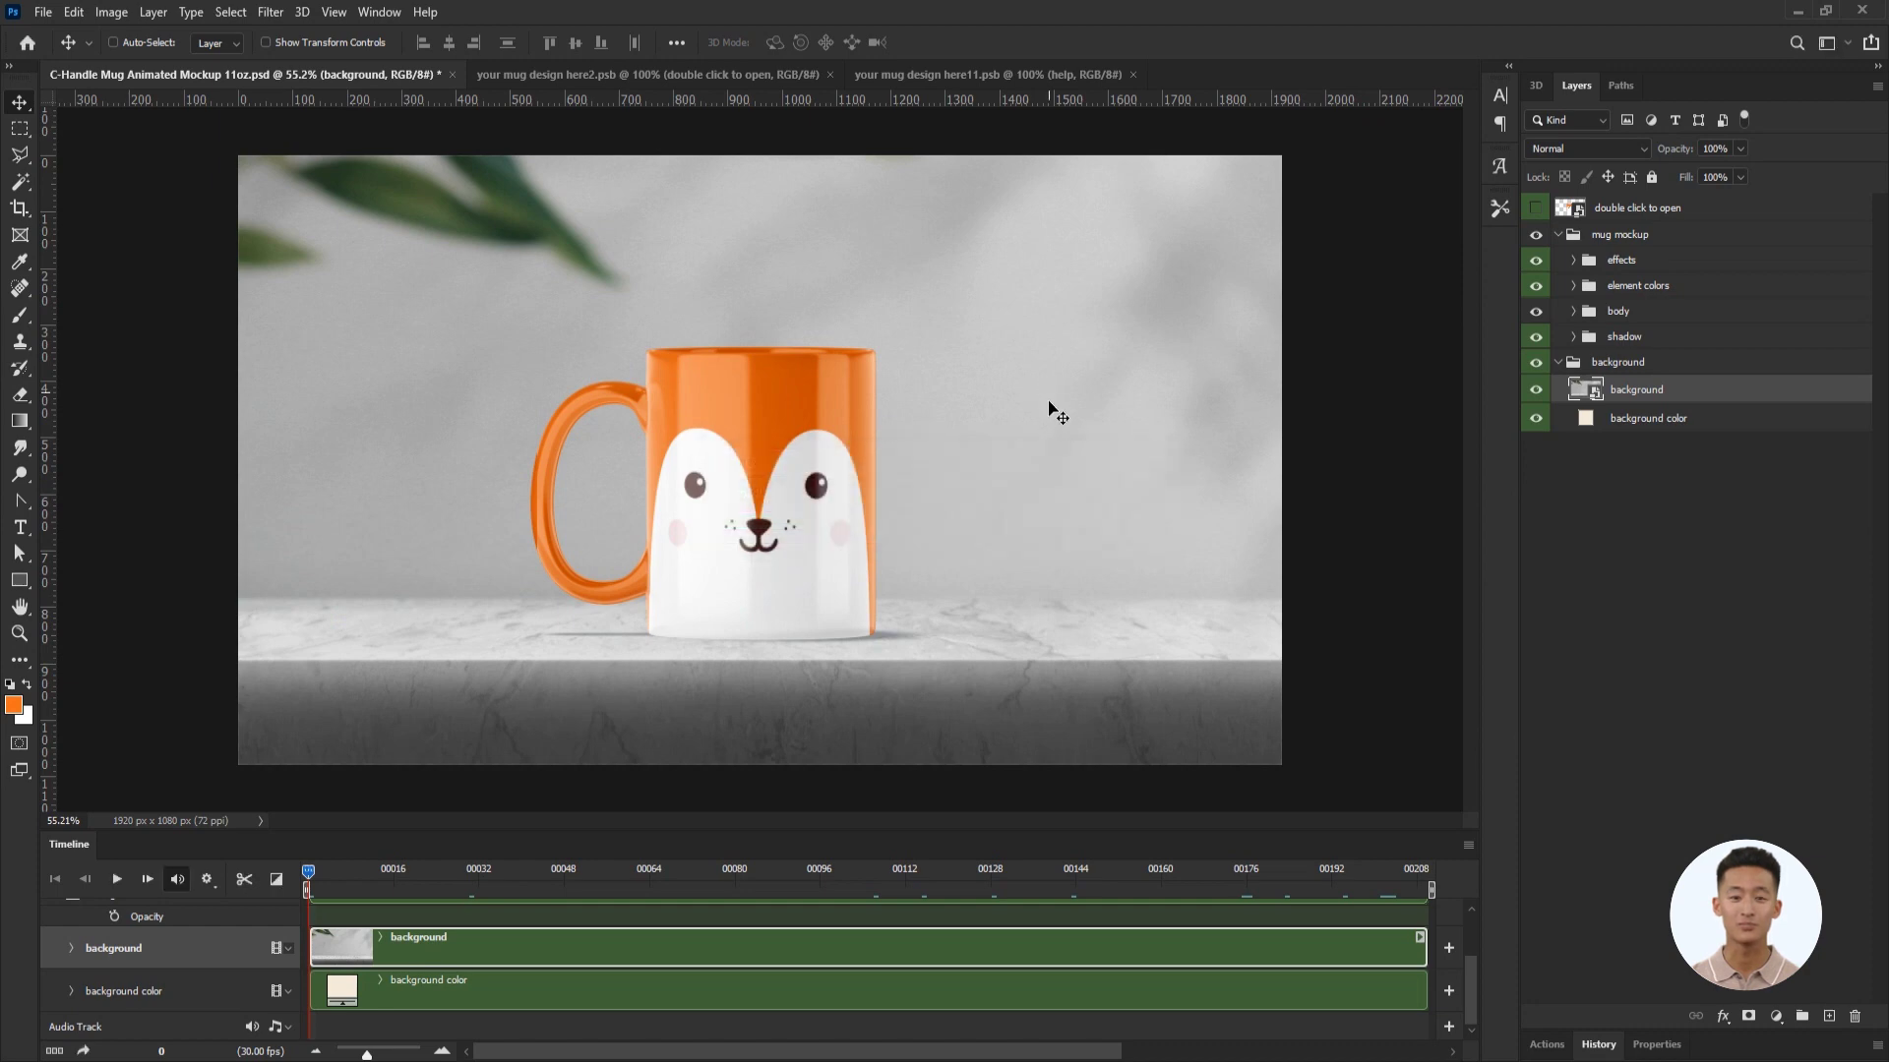
Play C-Handle Mug Animated Mockup 11oz.mp4 from the mockup folder, then close the player.
key(alt+Tab)
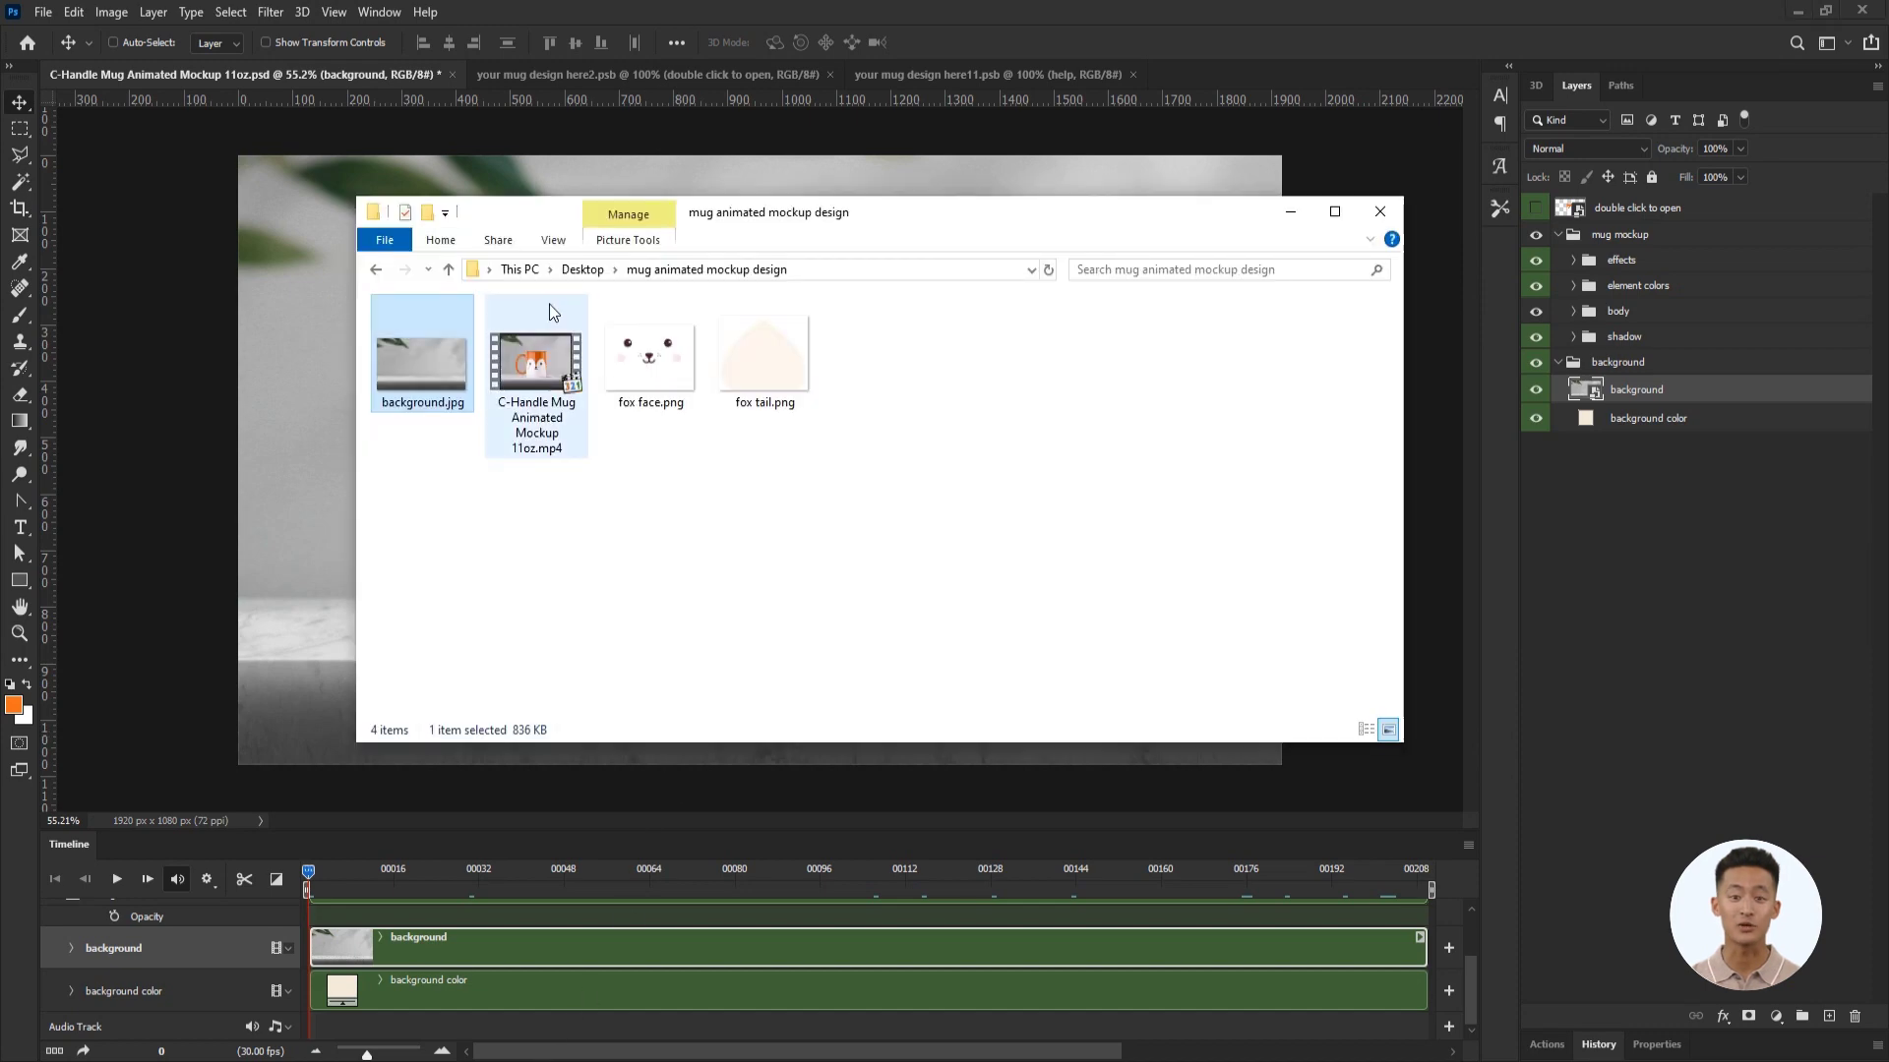
click(541, 369)
double_click(546, 372)
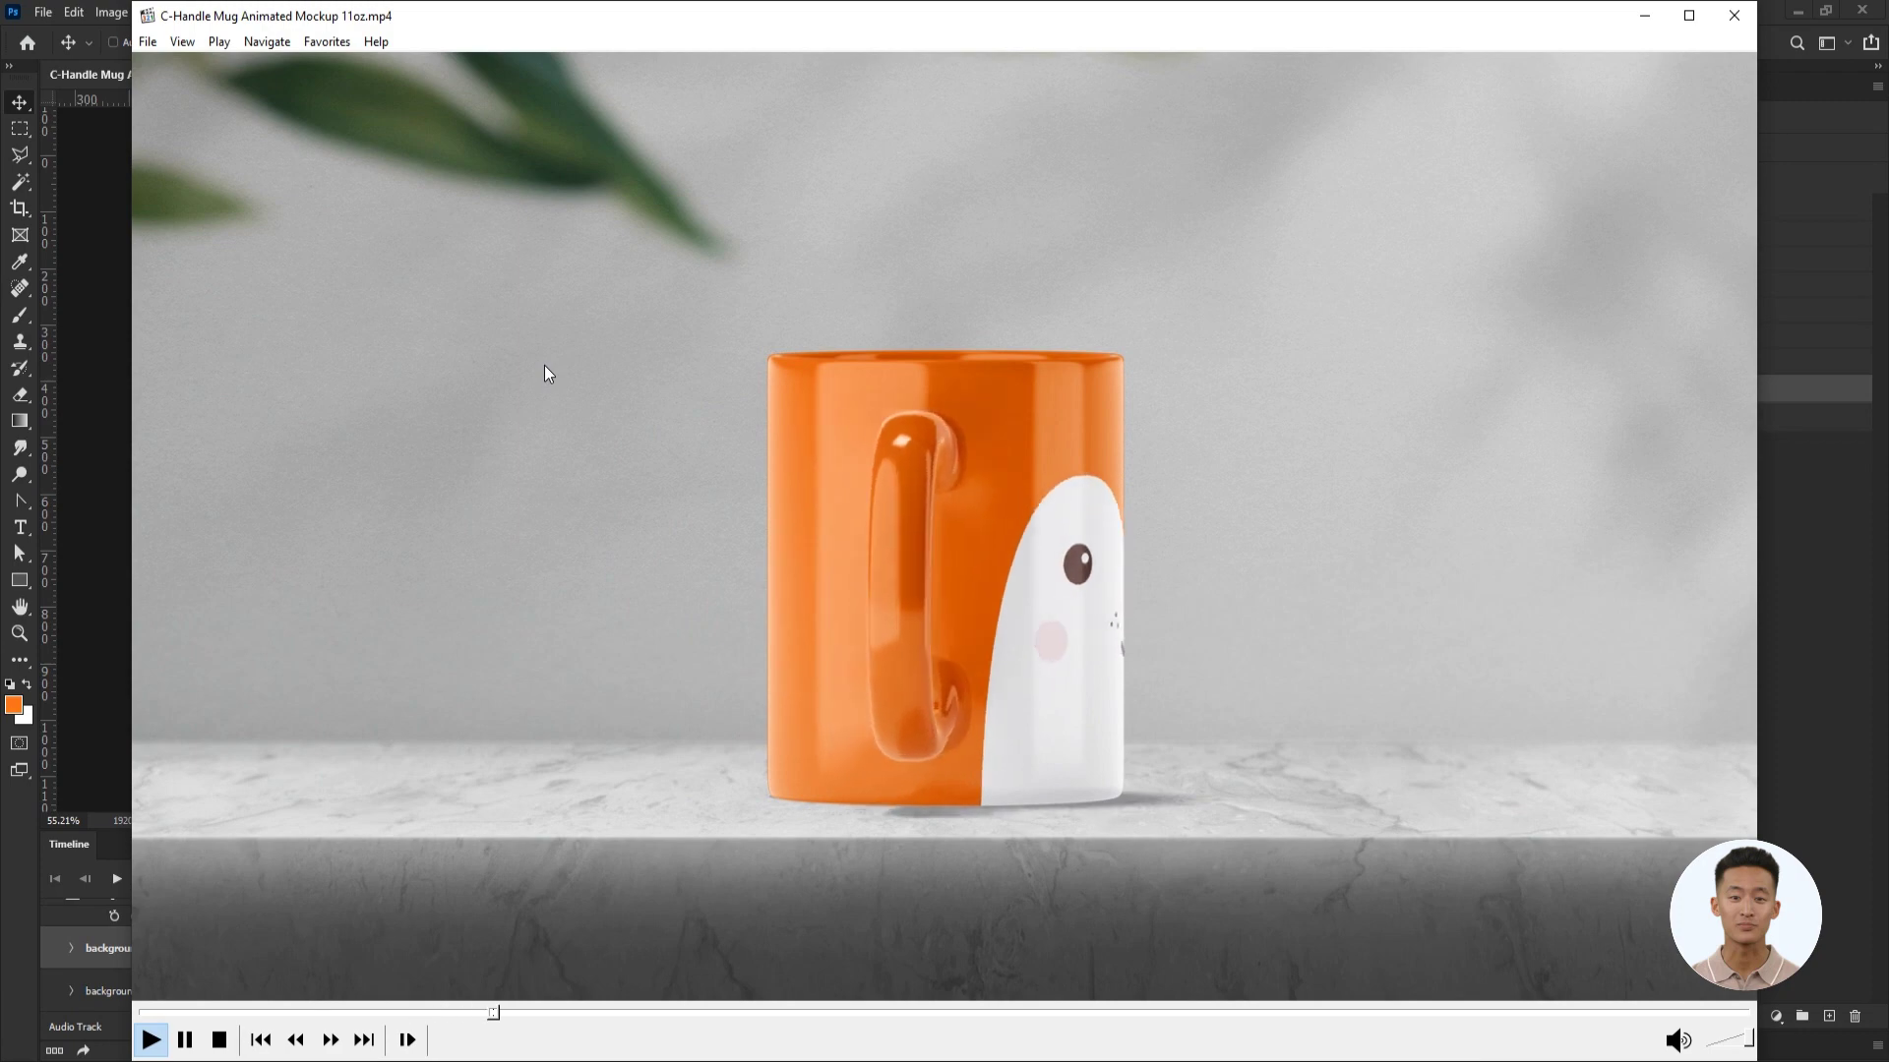
click(1736, 17)
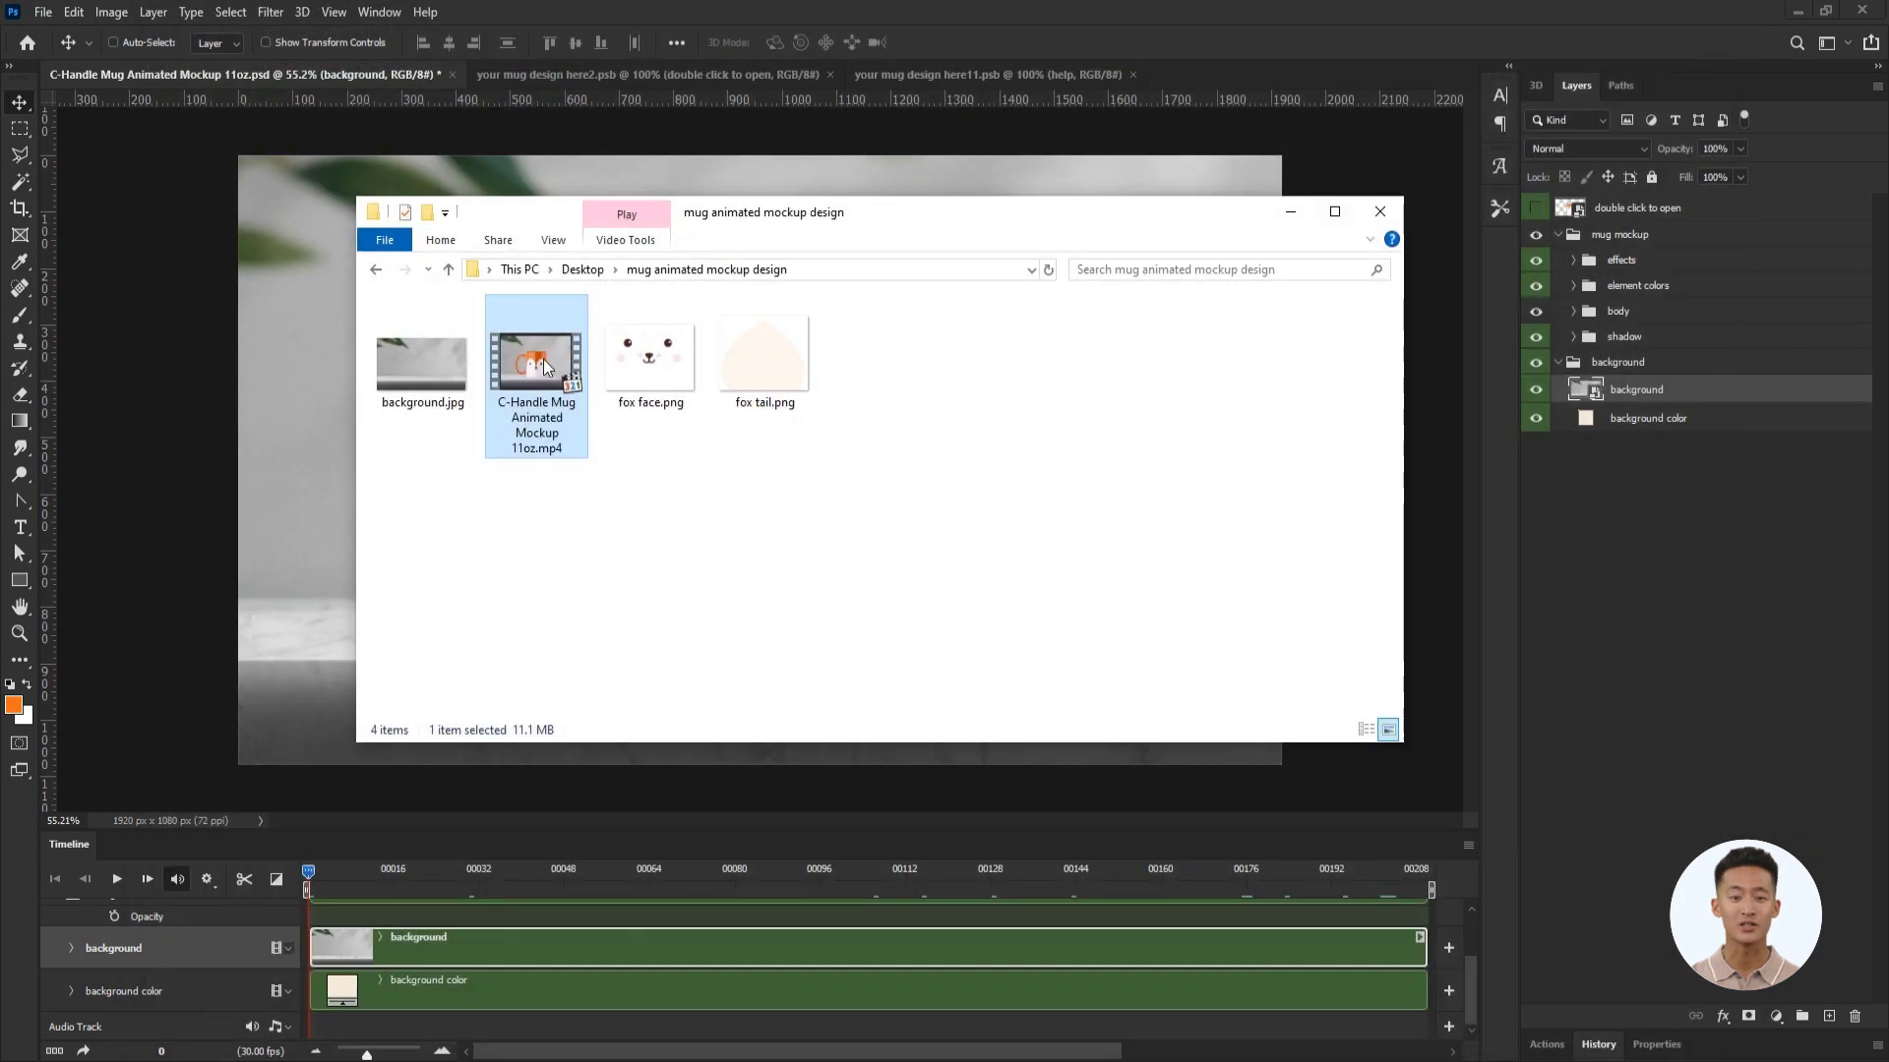
Open the rendered MP4 in Photoshop and resize it to 889×500 pixels.
drag(578, 417, 1261, 67)
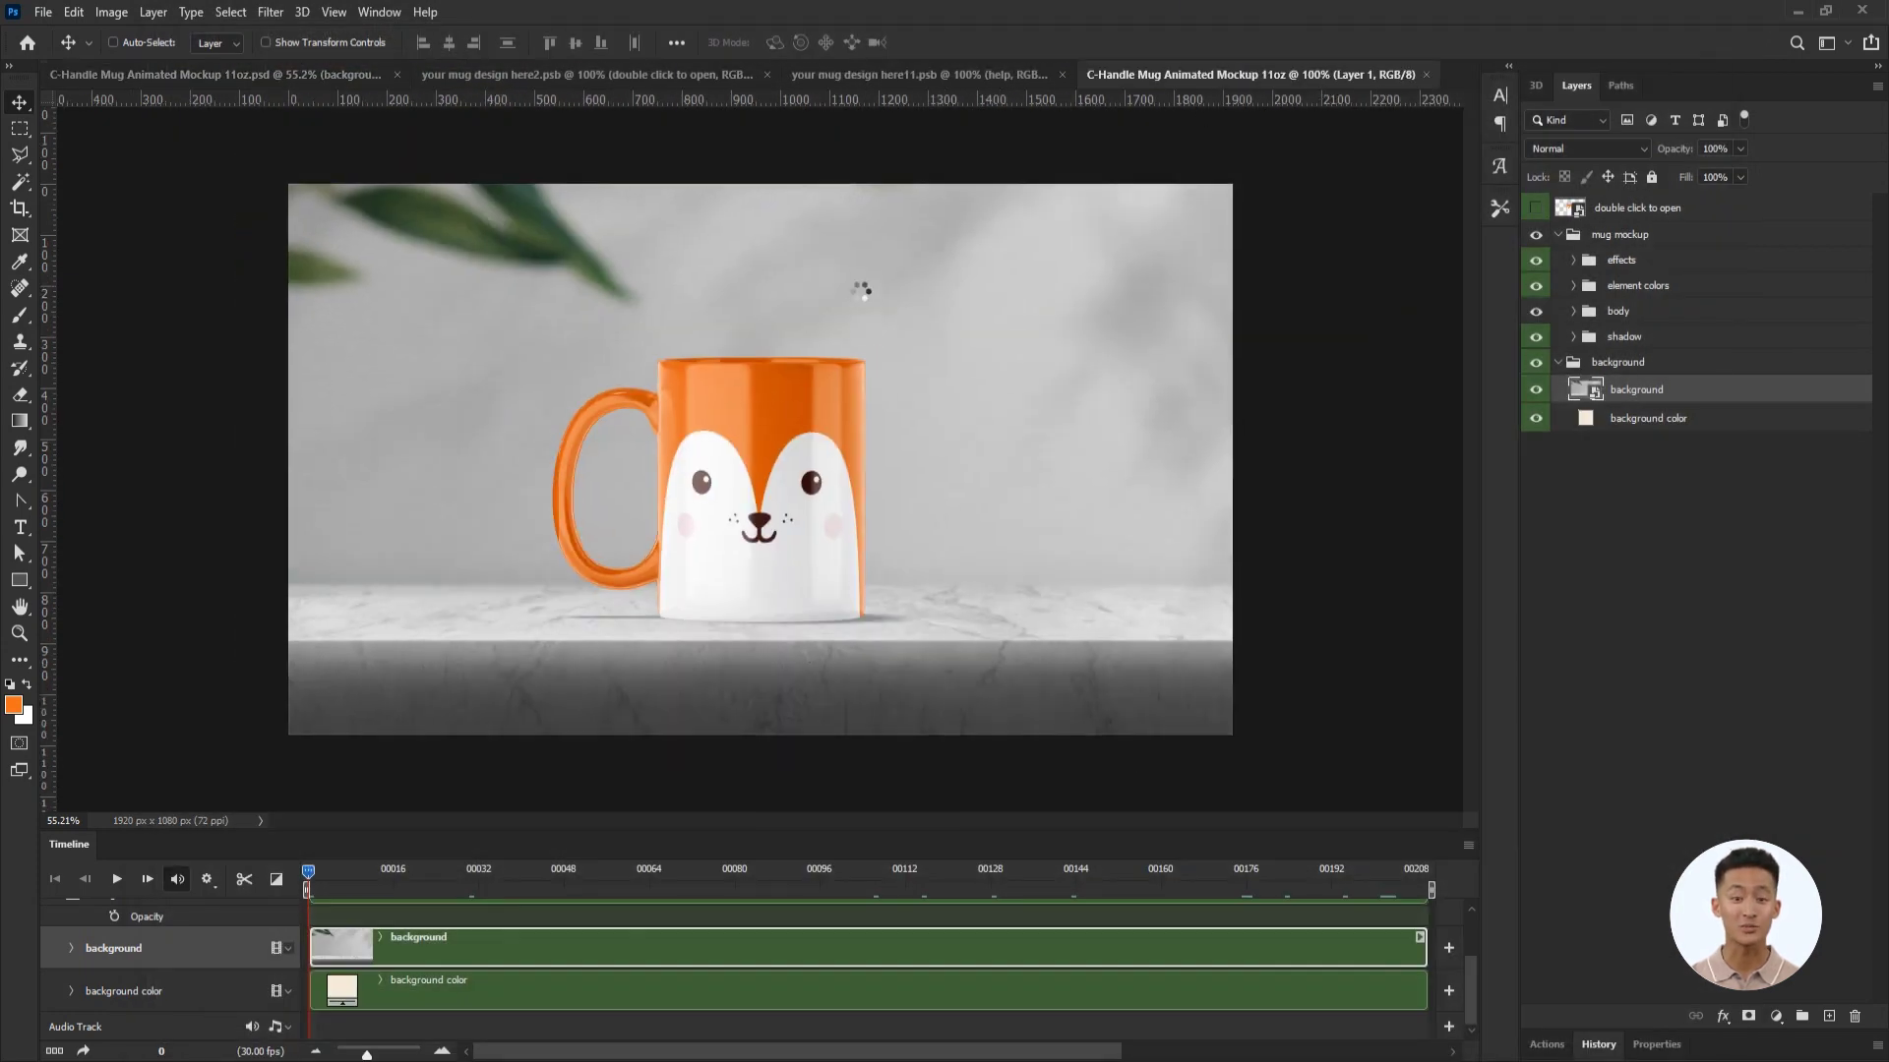
click(115, 11)
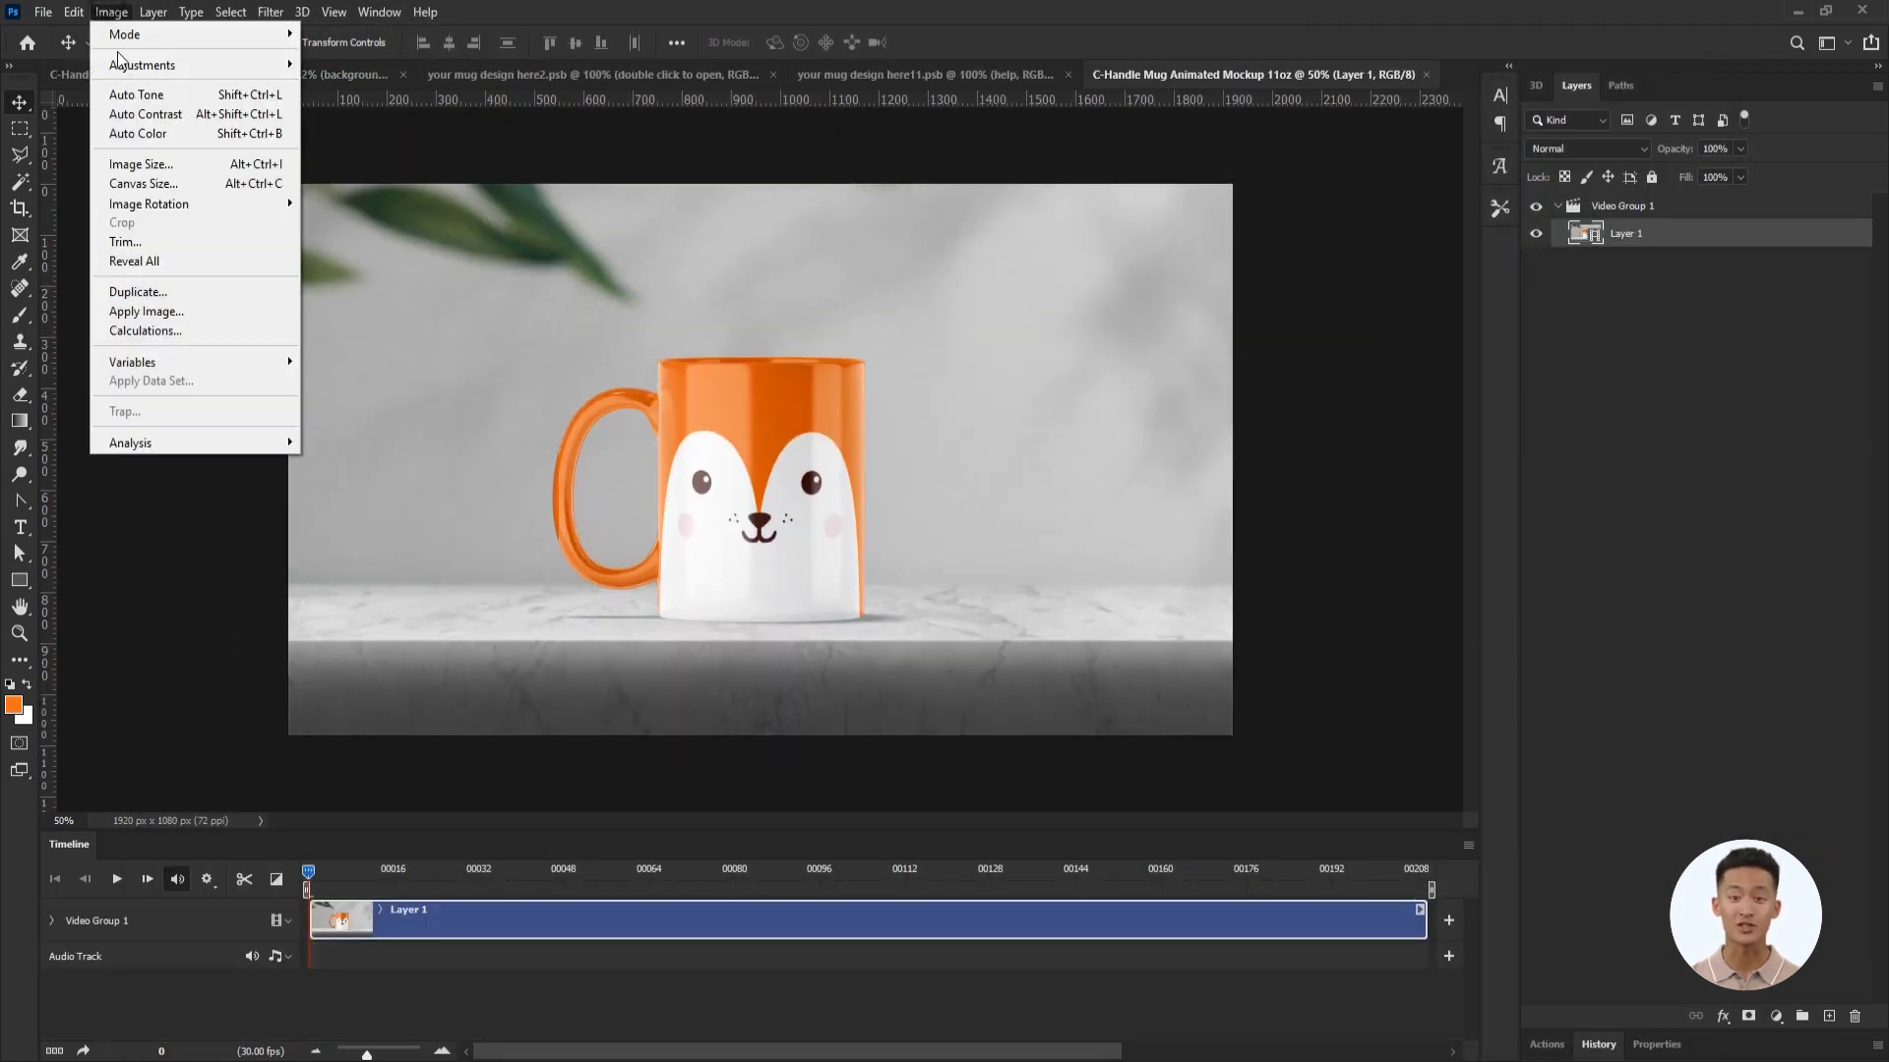
click(158, 273)
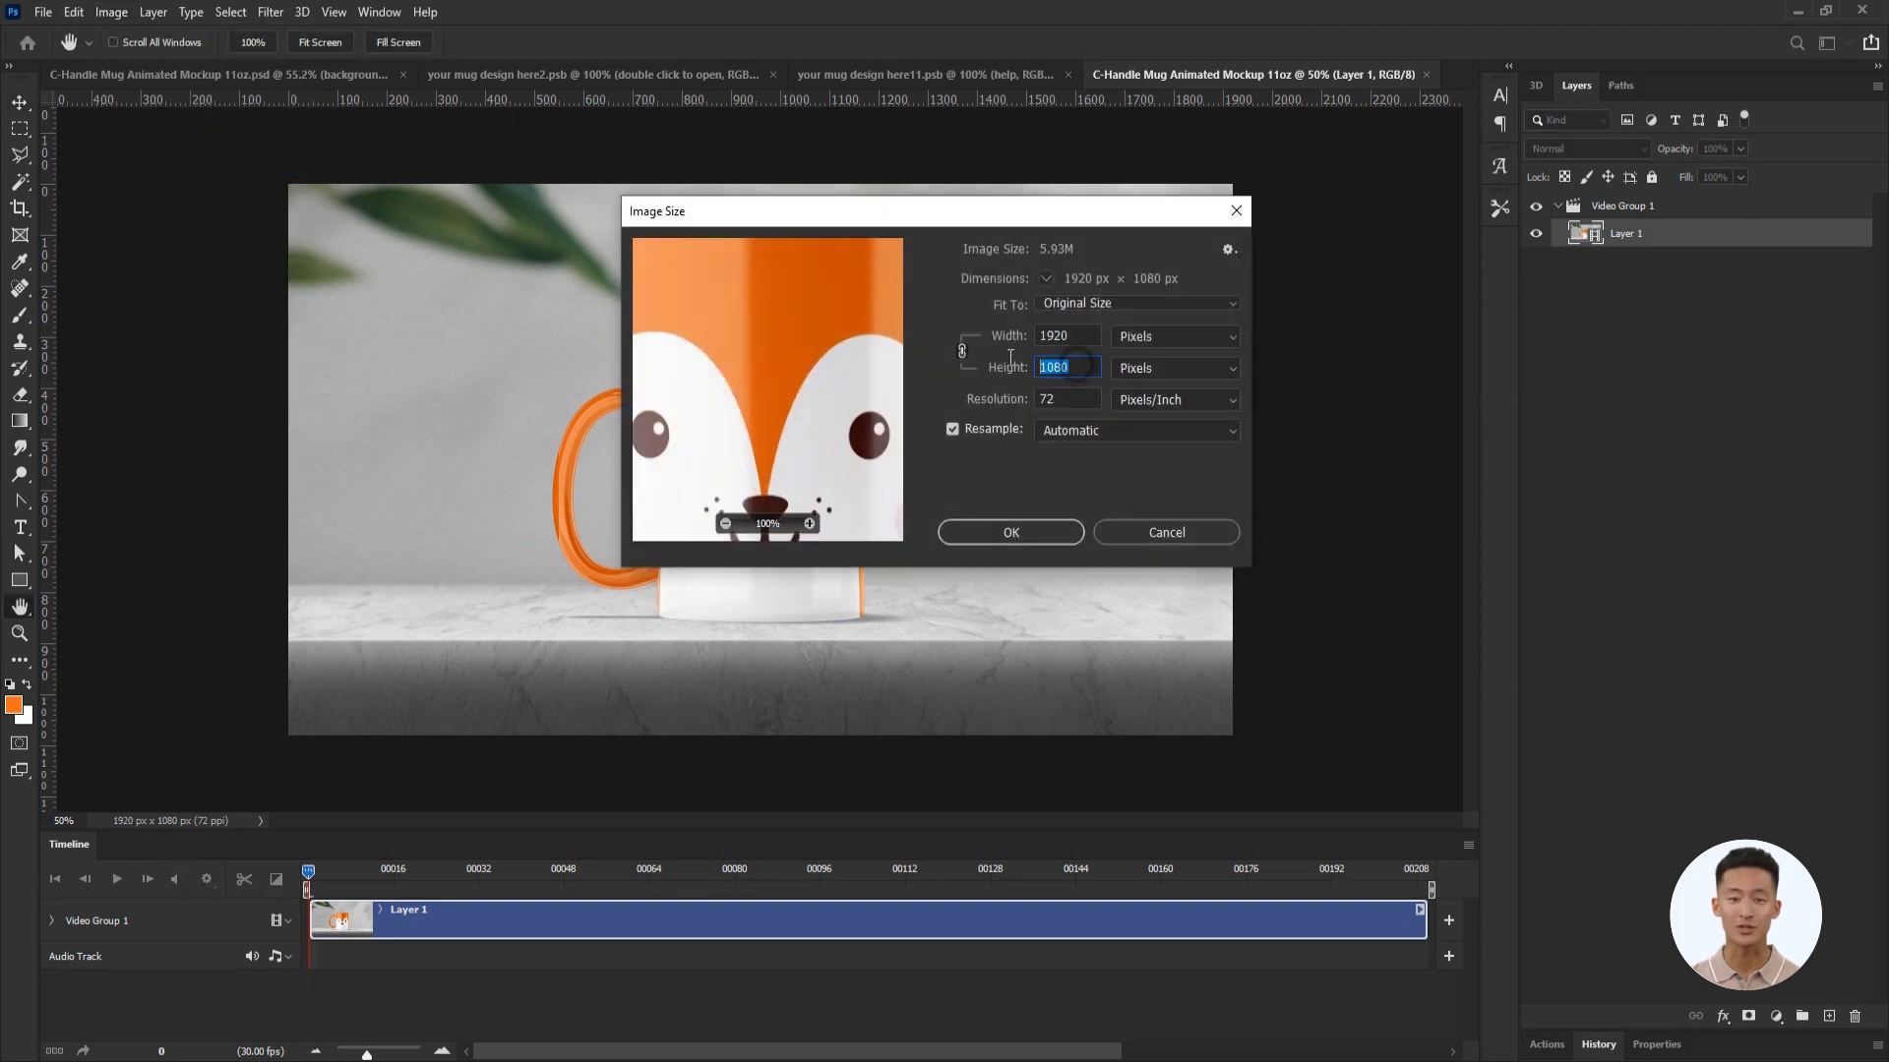
text(500)
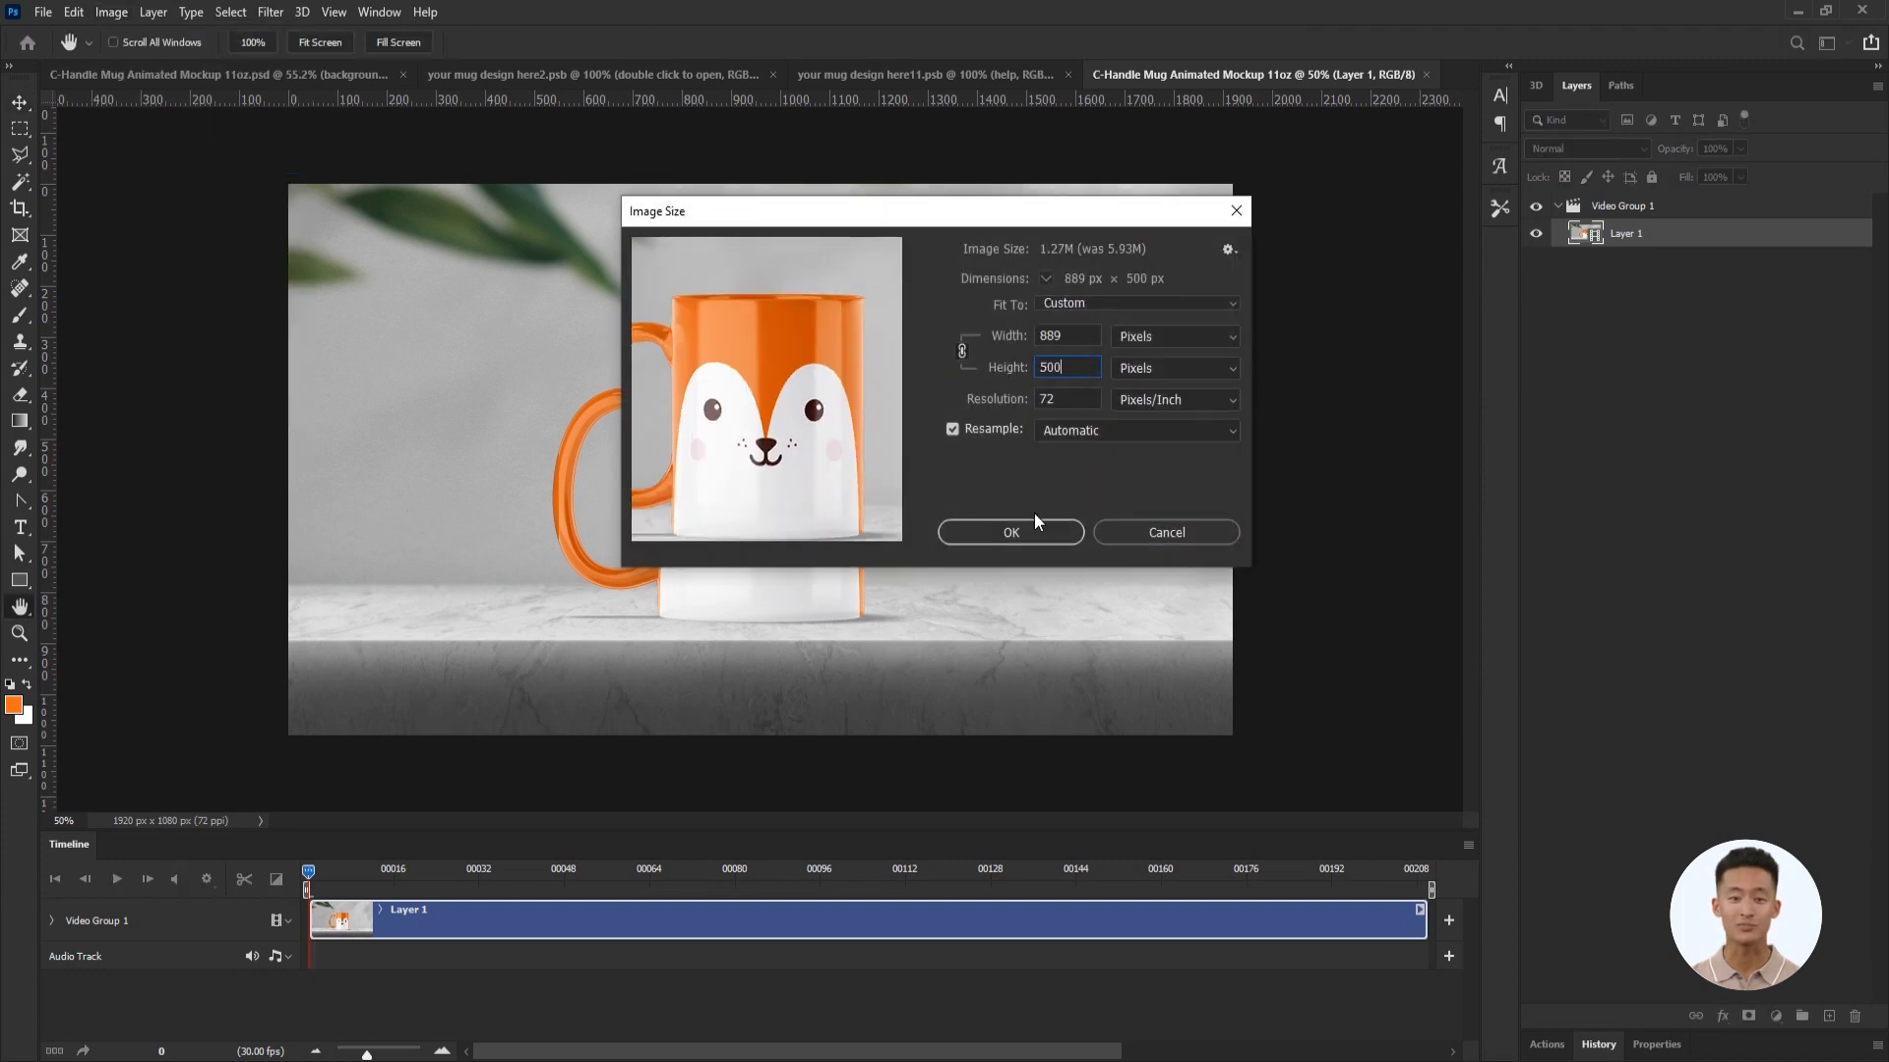
click(1027, 532)
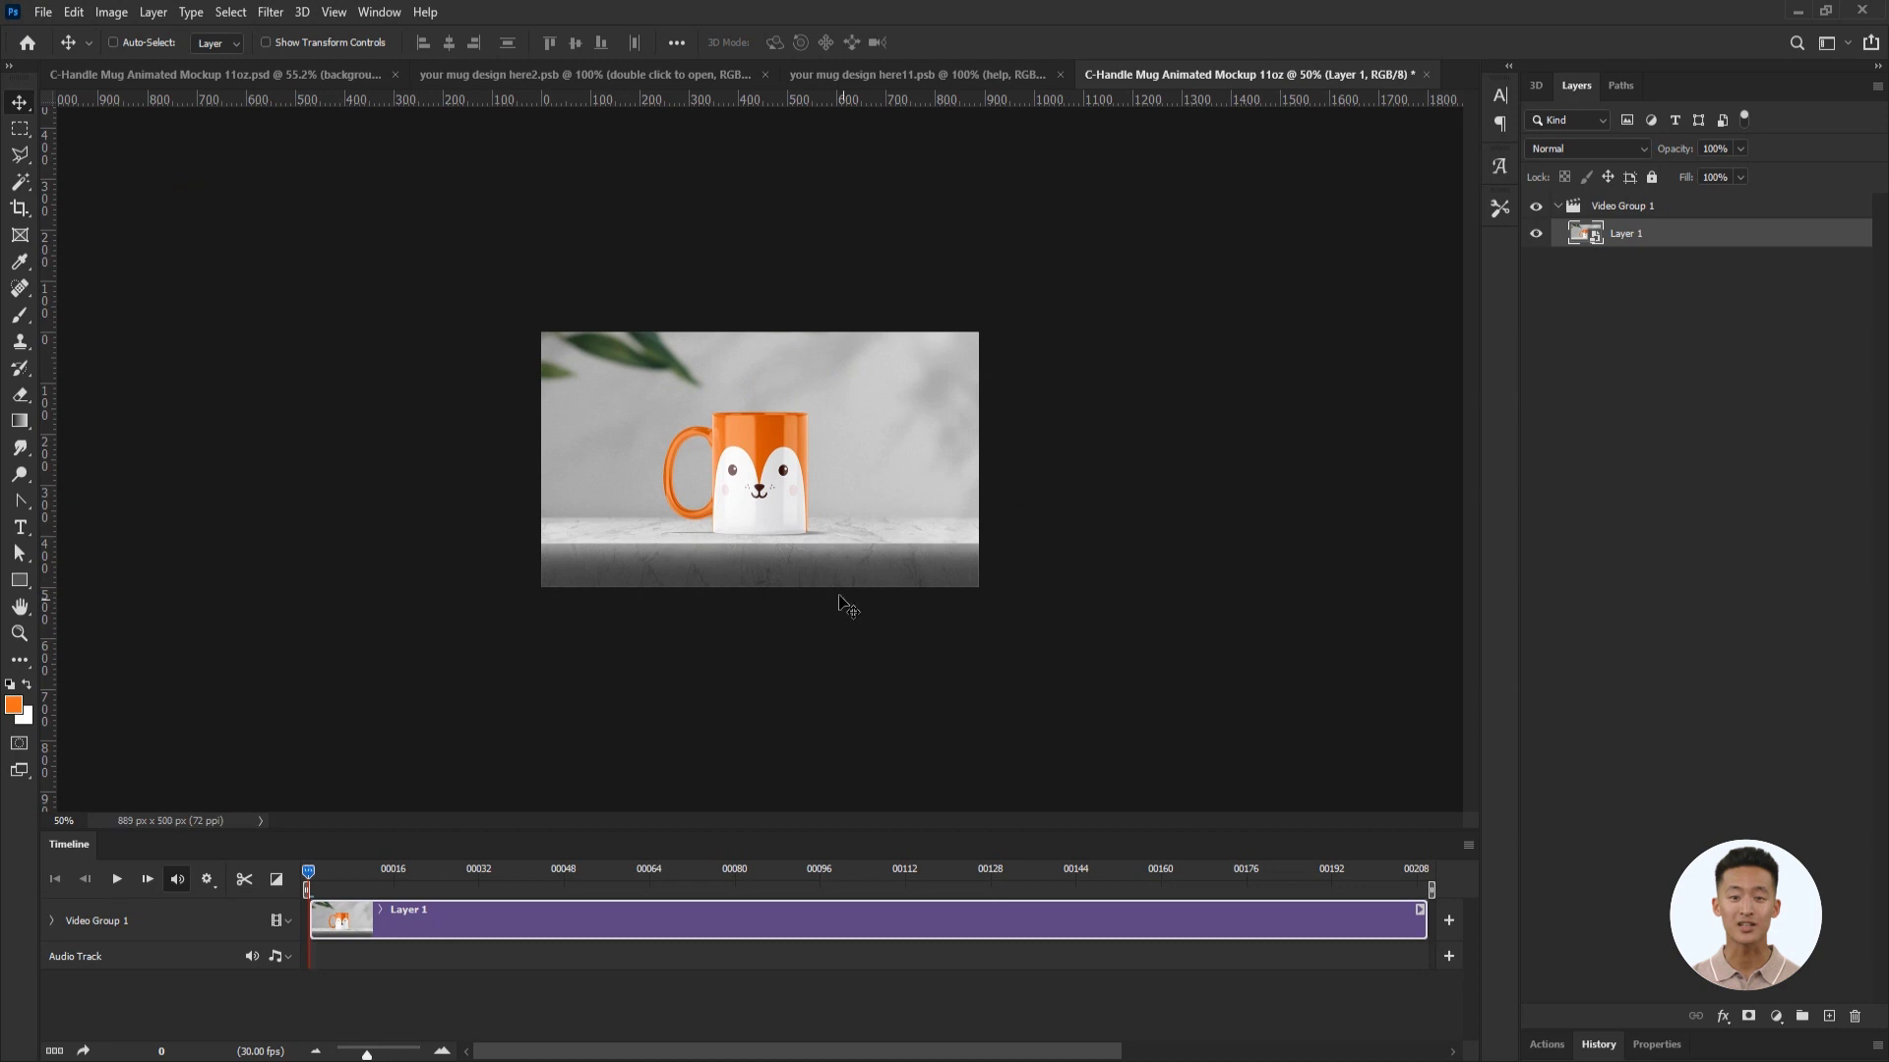
key(ctrl+plus)
key(ctrl+plus)
Crop the canvas to a 500×500 square and scrub the timeline to check the rotation.
click(105, 11)
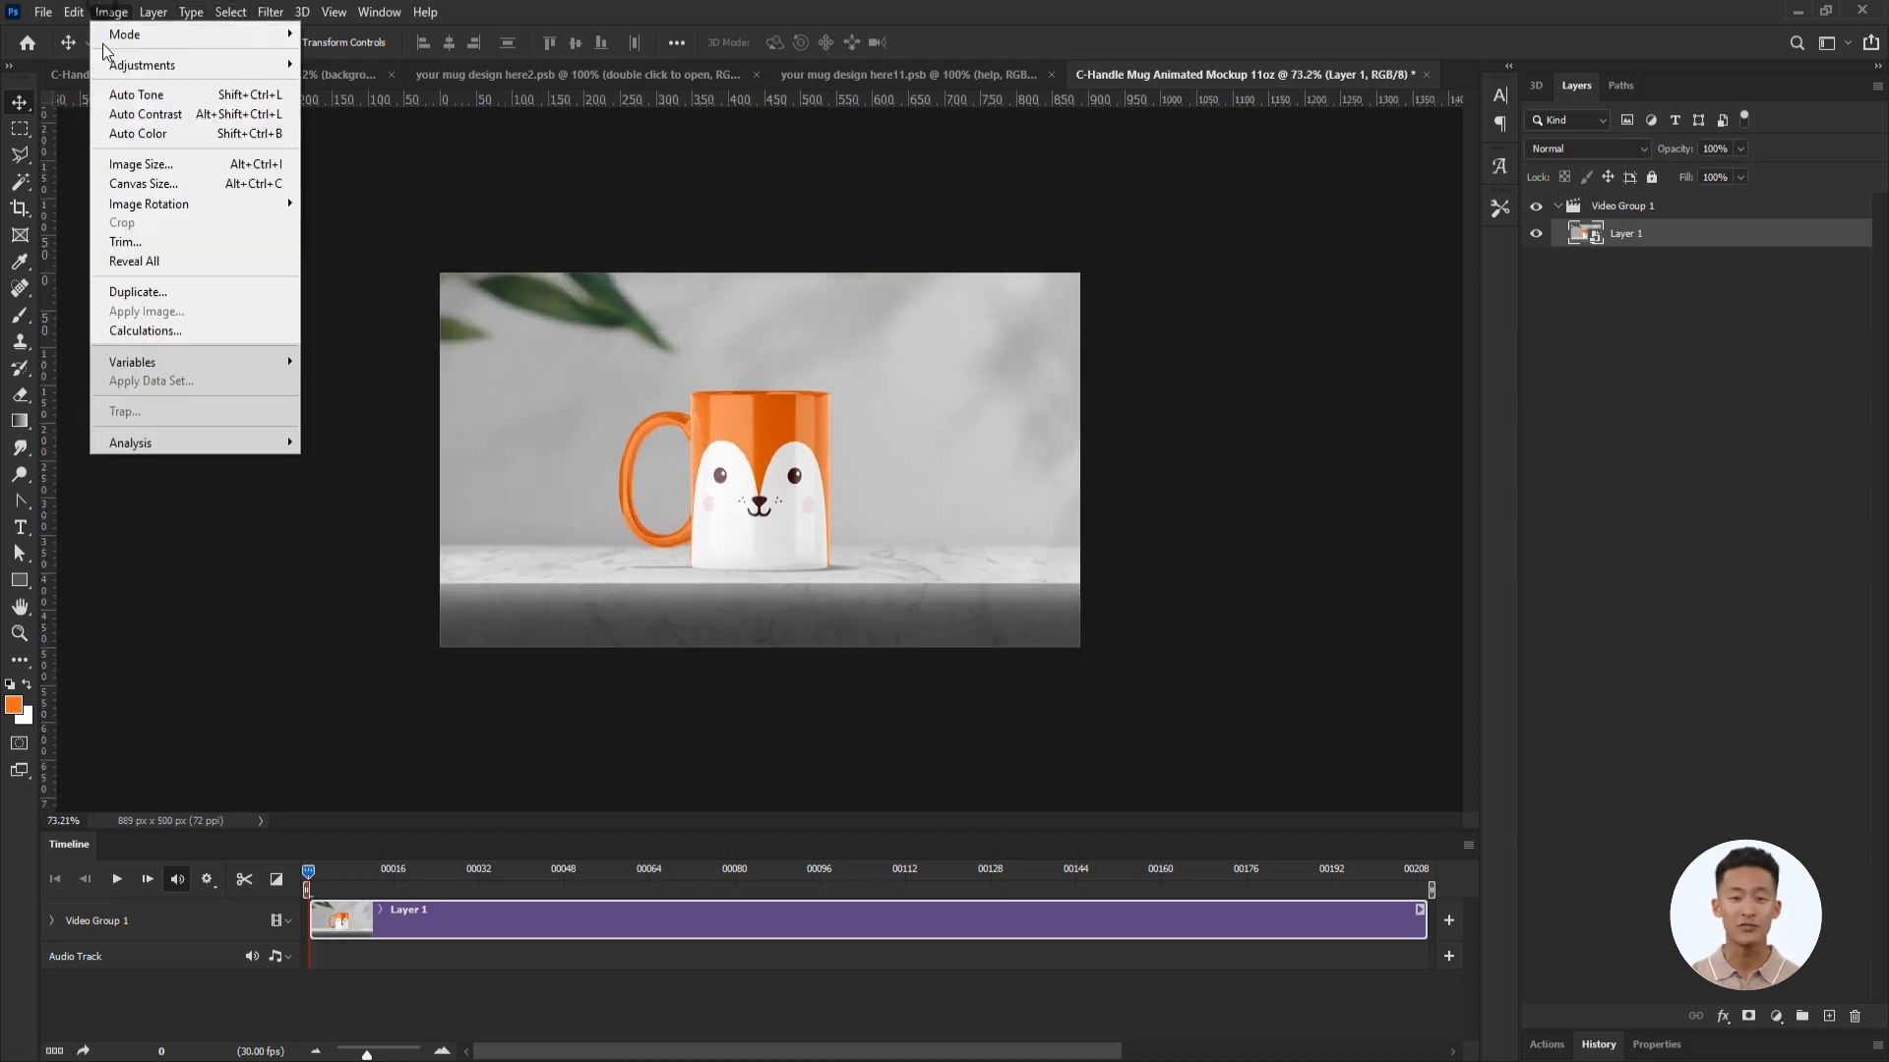
click(139, 177)
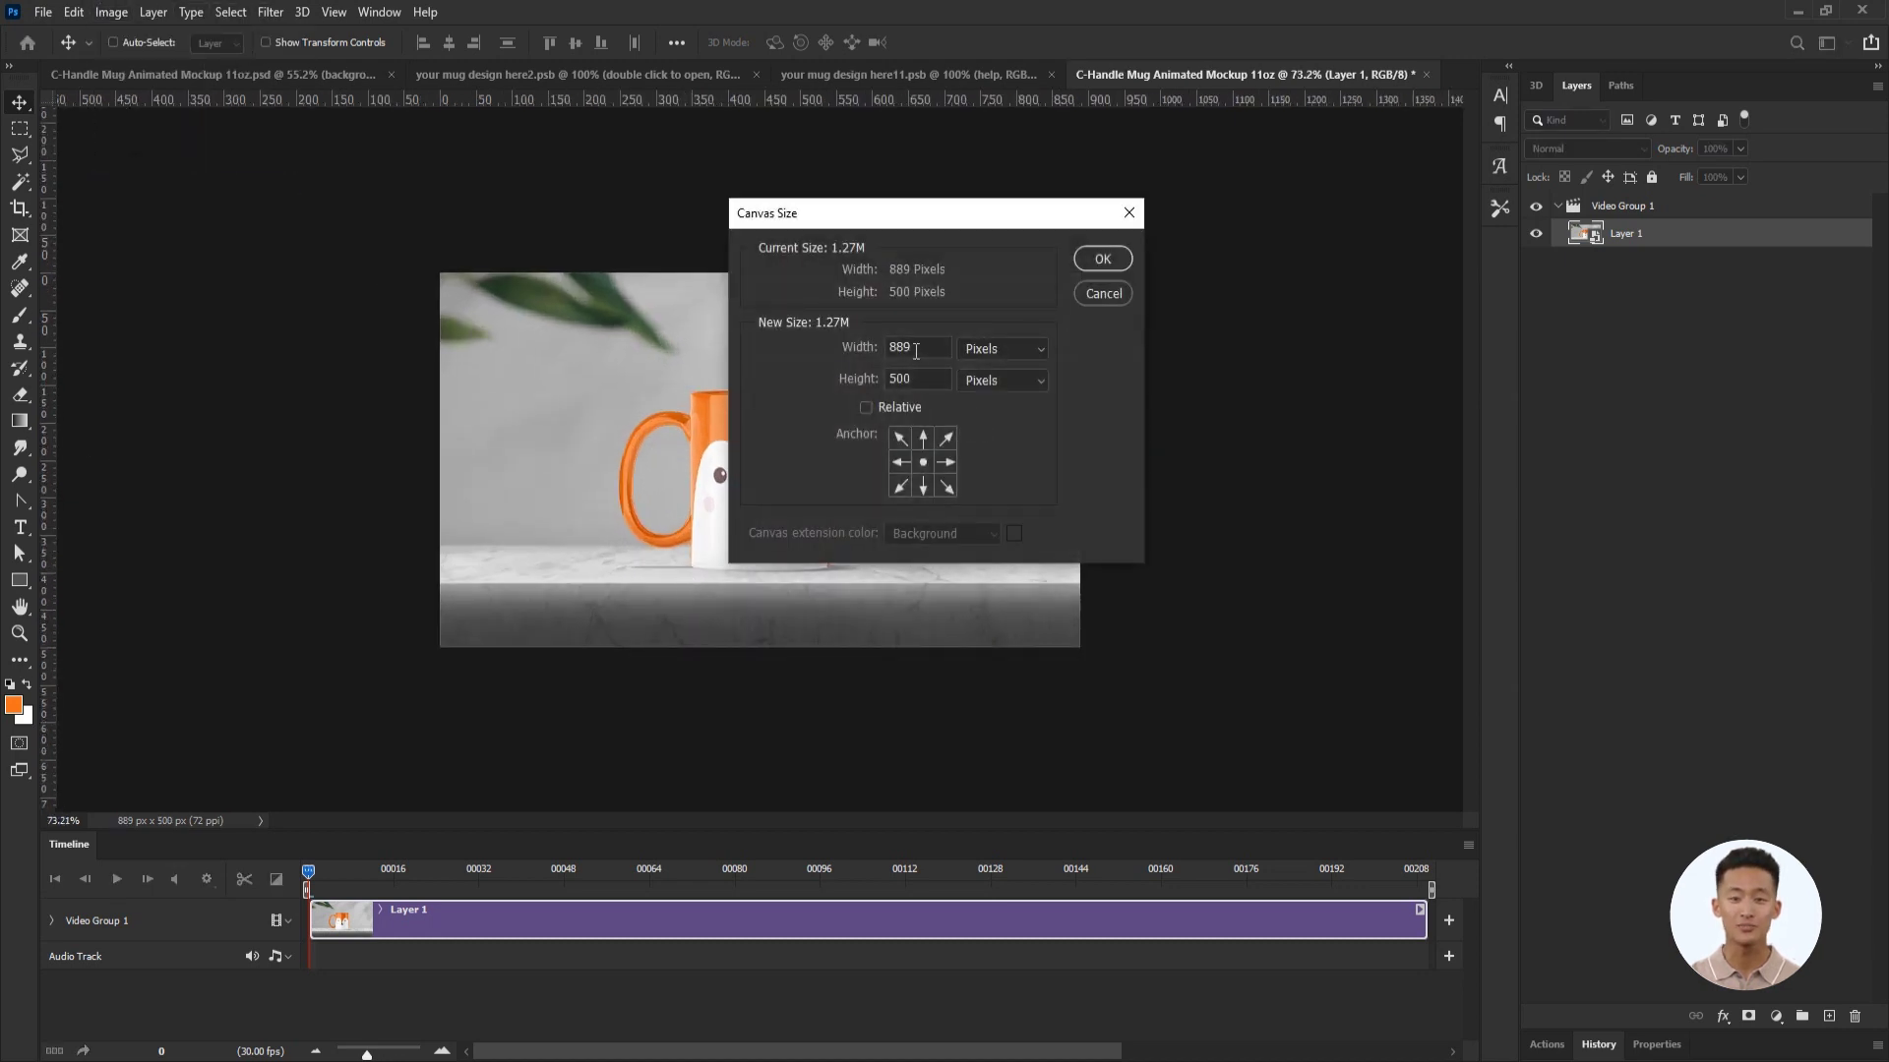
click(1103, 261)
key(ctrl+0)
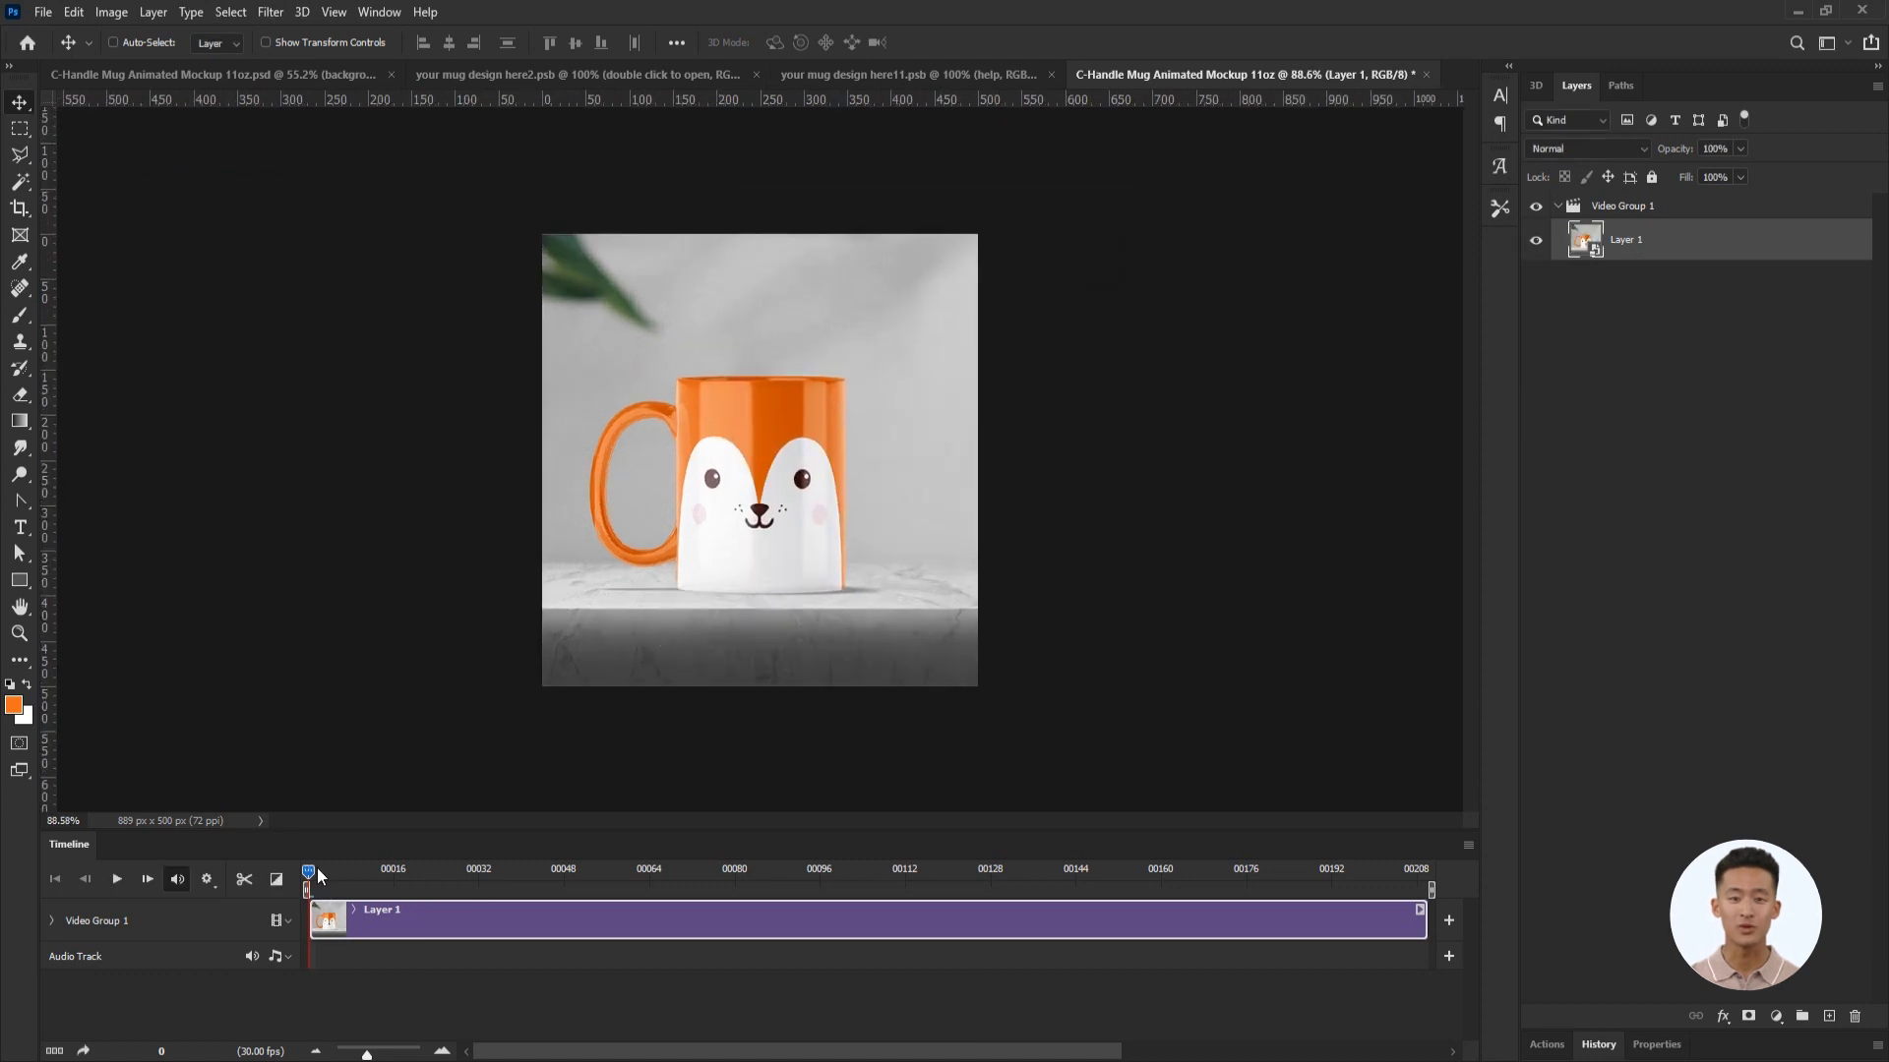
drag(634, 870, 308, 869)
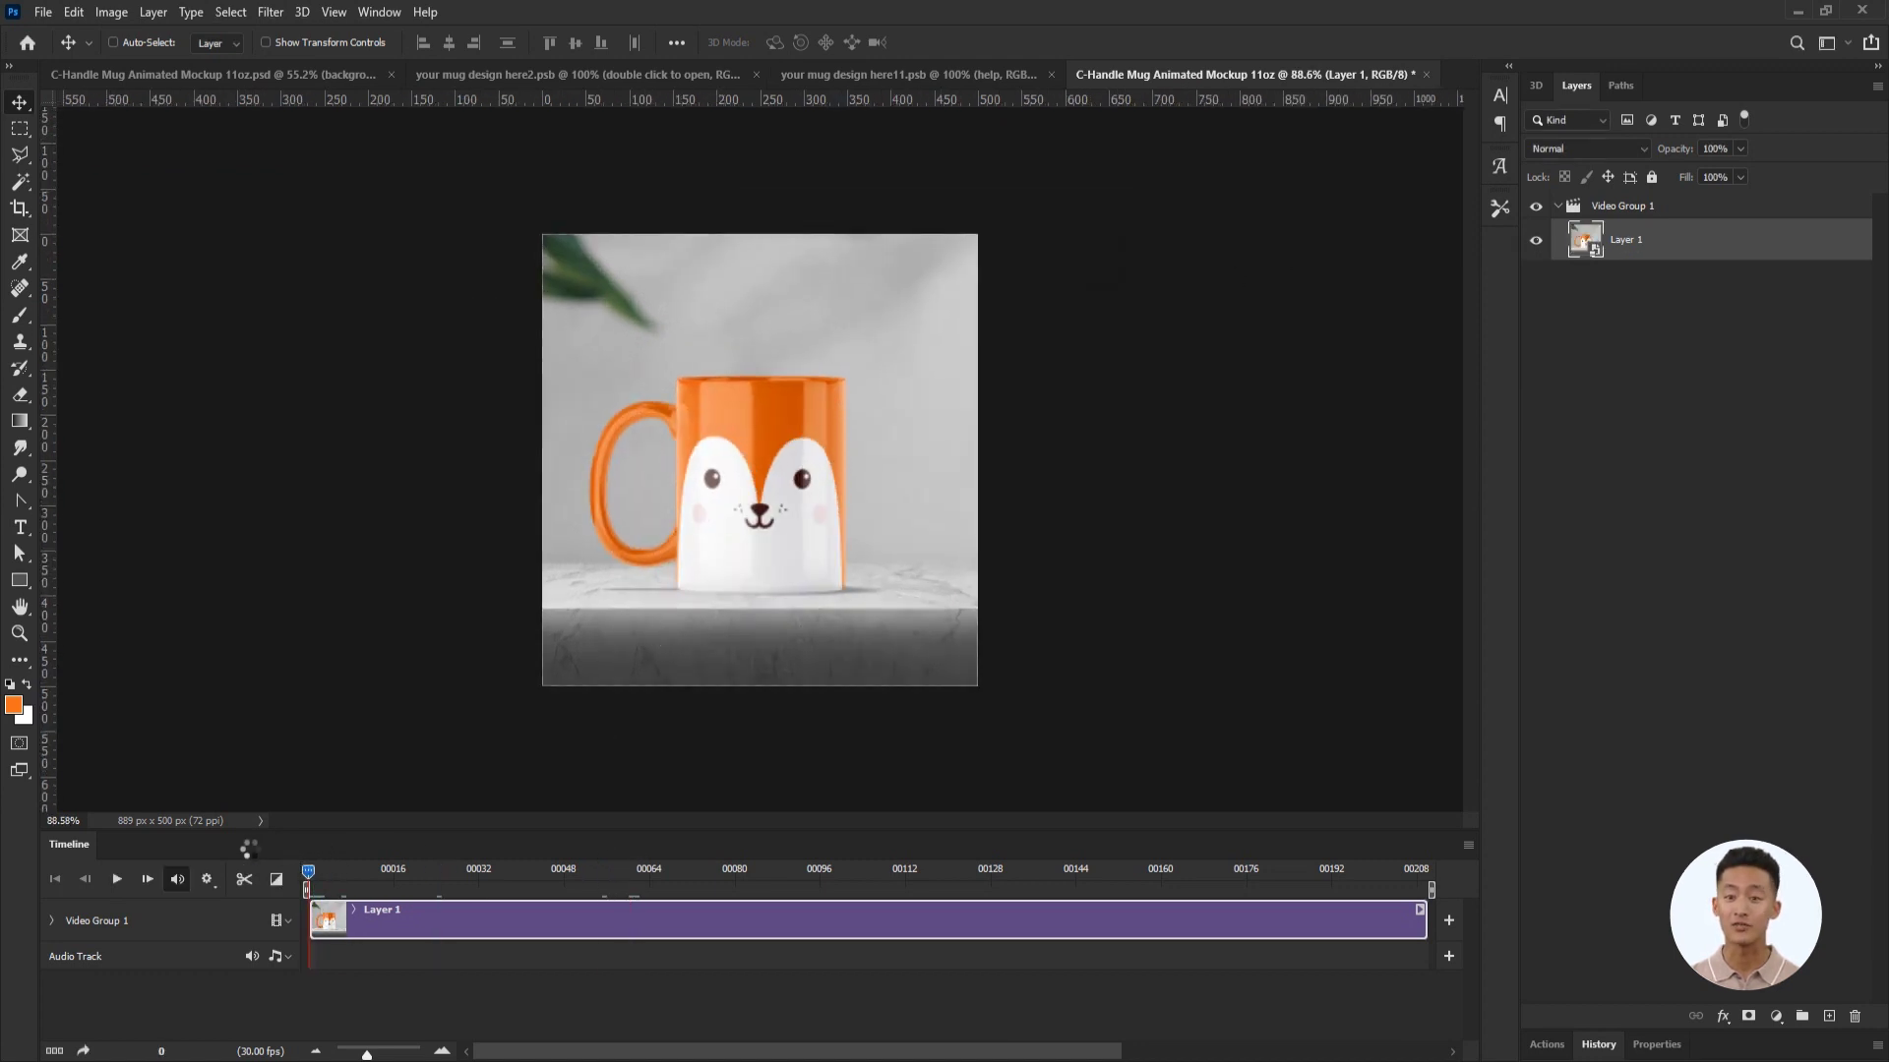
Preview and save a Forever-looping GIF, C-Handle-Mug-Animated-Mockup-11oz.gif, via Save for Web (Legacy).
click(39, 12)
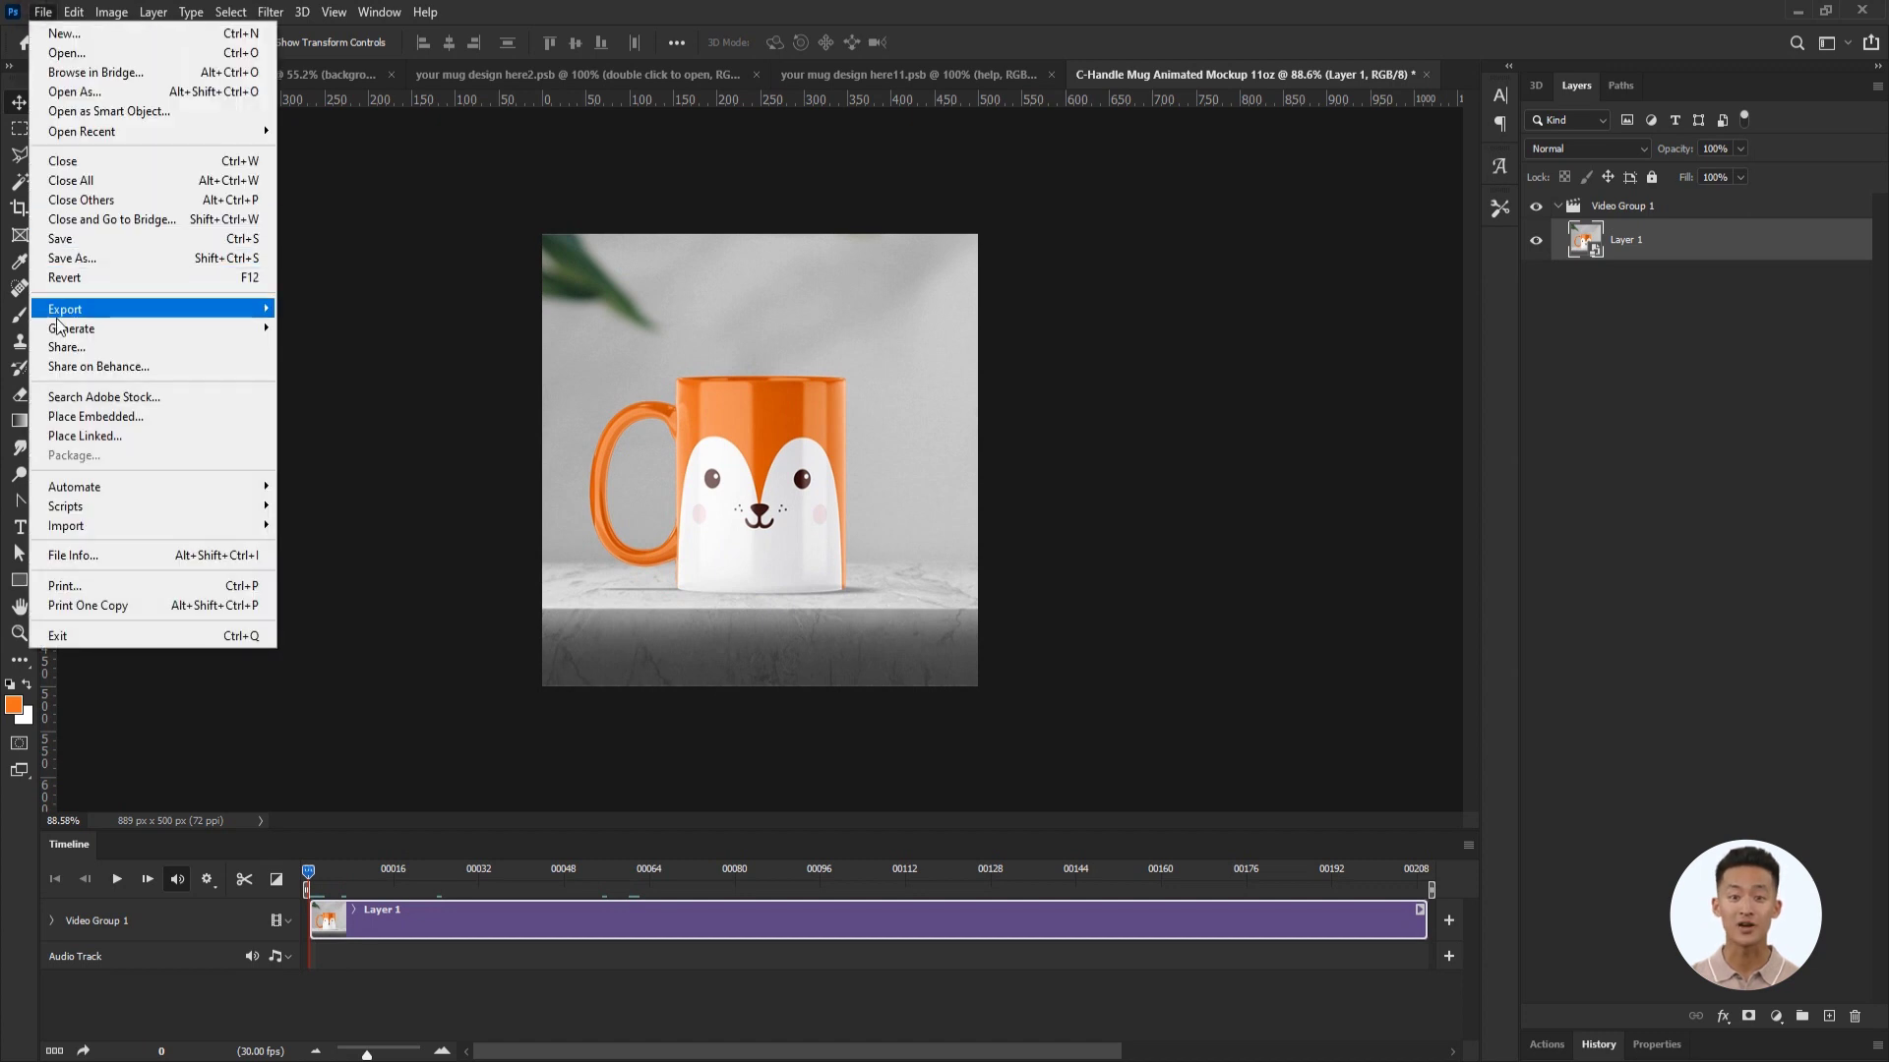
mouse_move(59, 313)
click(381, 394)
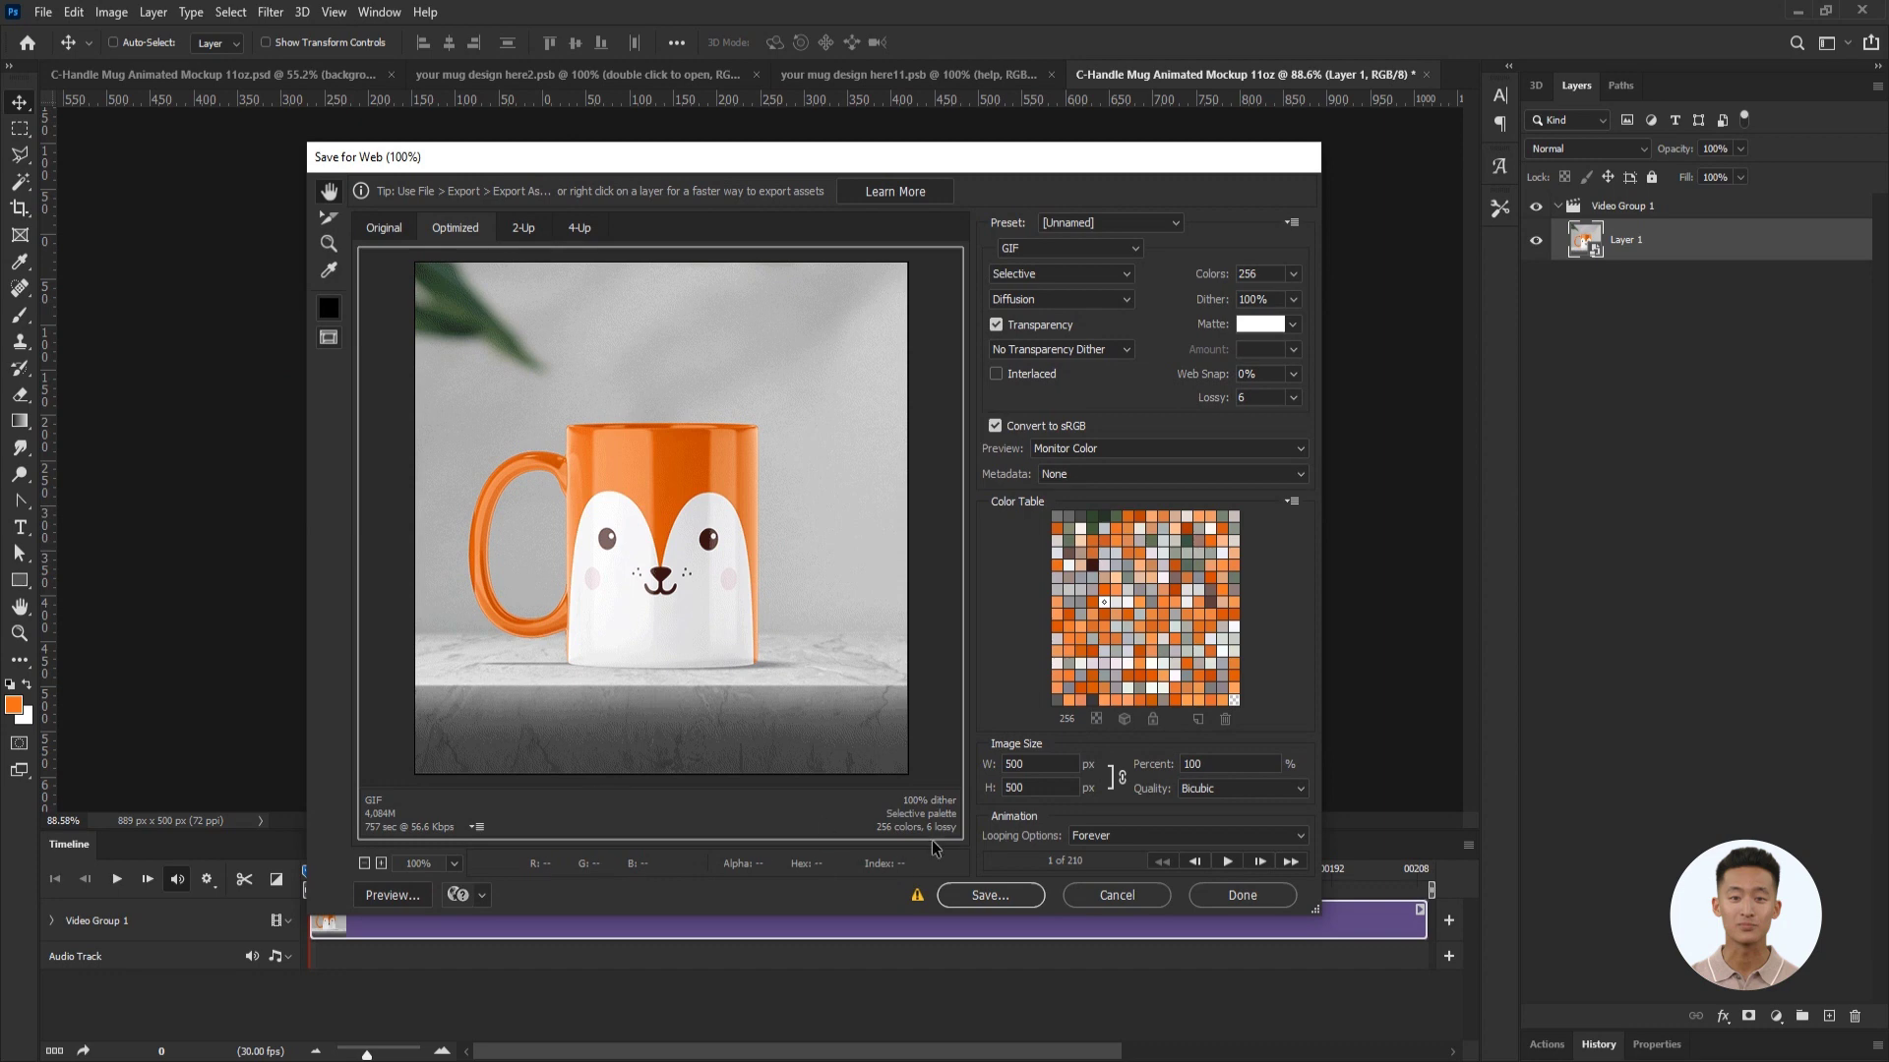
click(1228, 861)
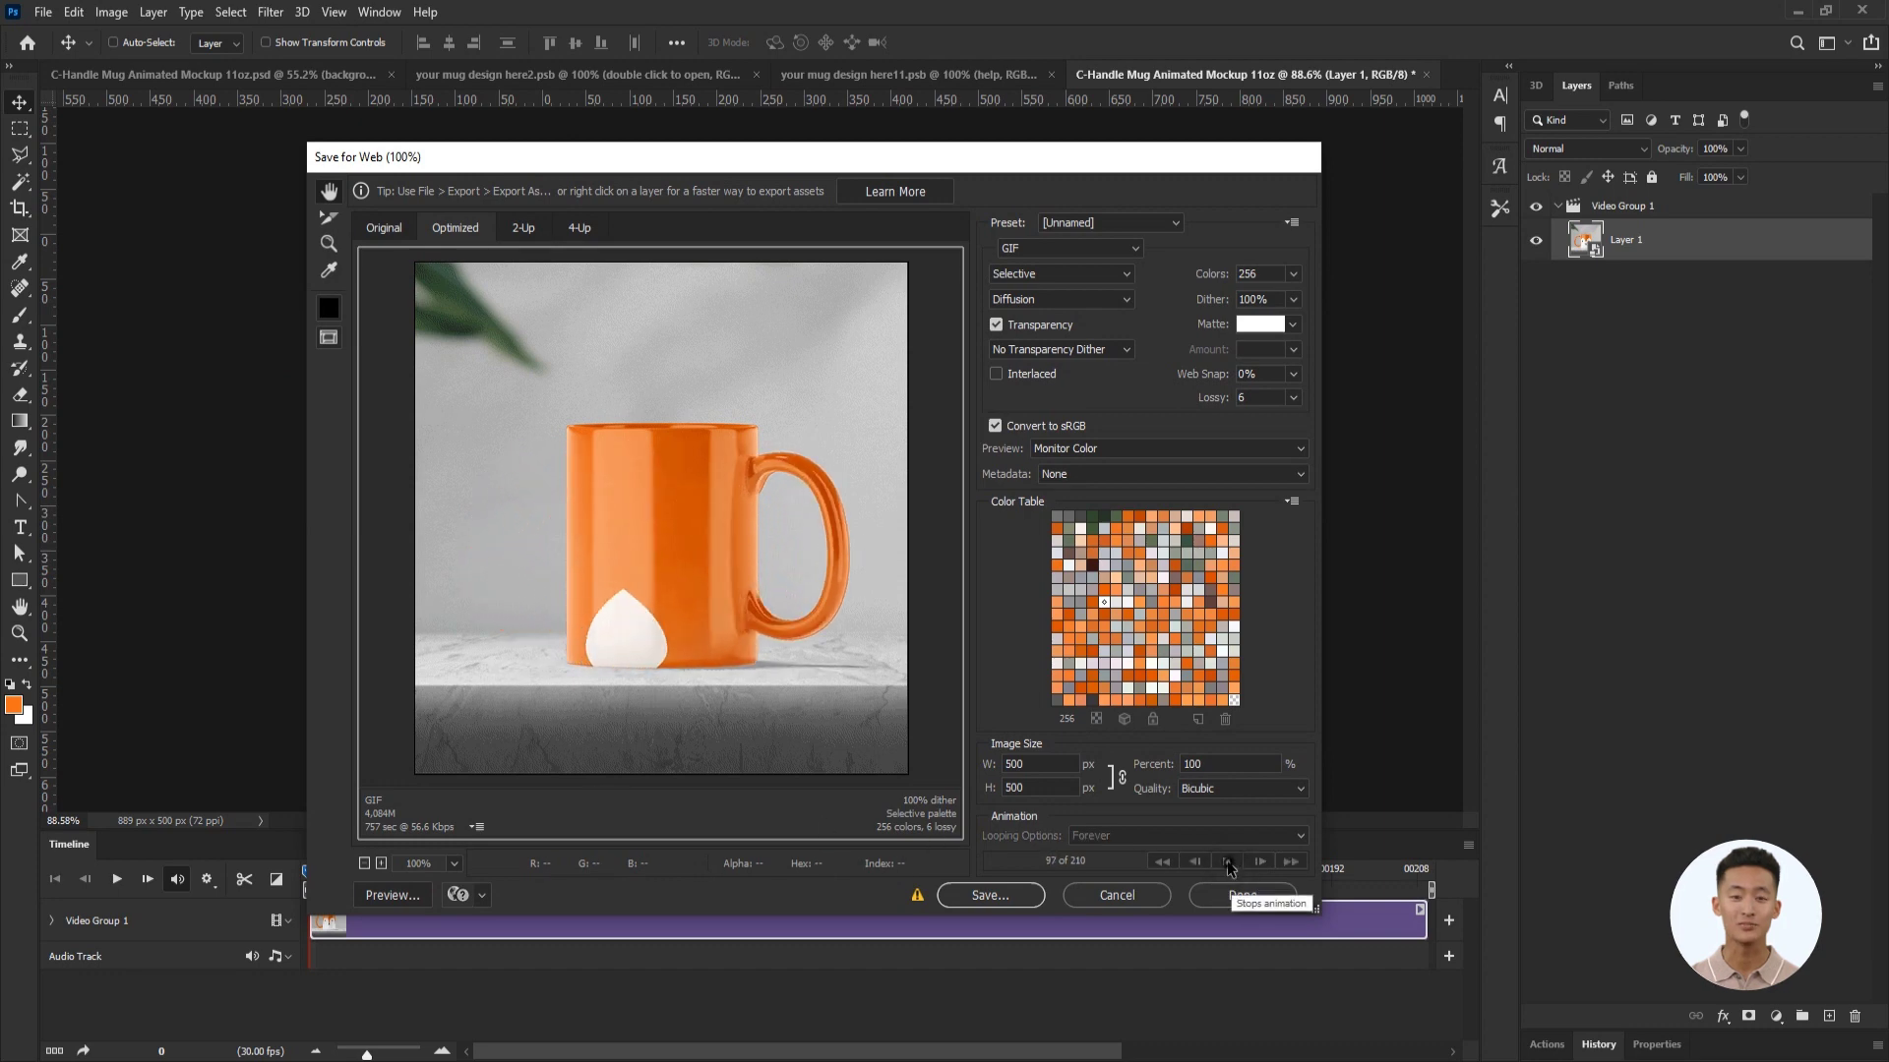
click(1227, 862)
click(1158, 863)
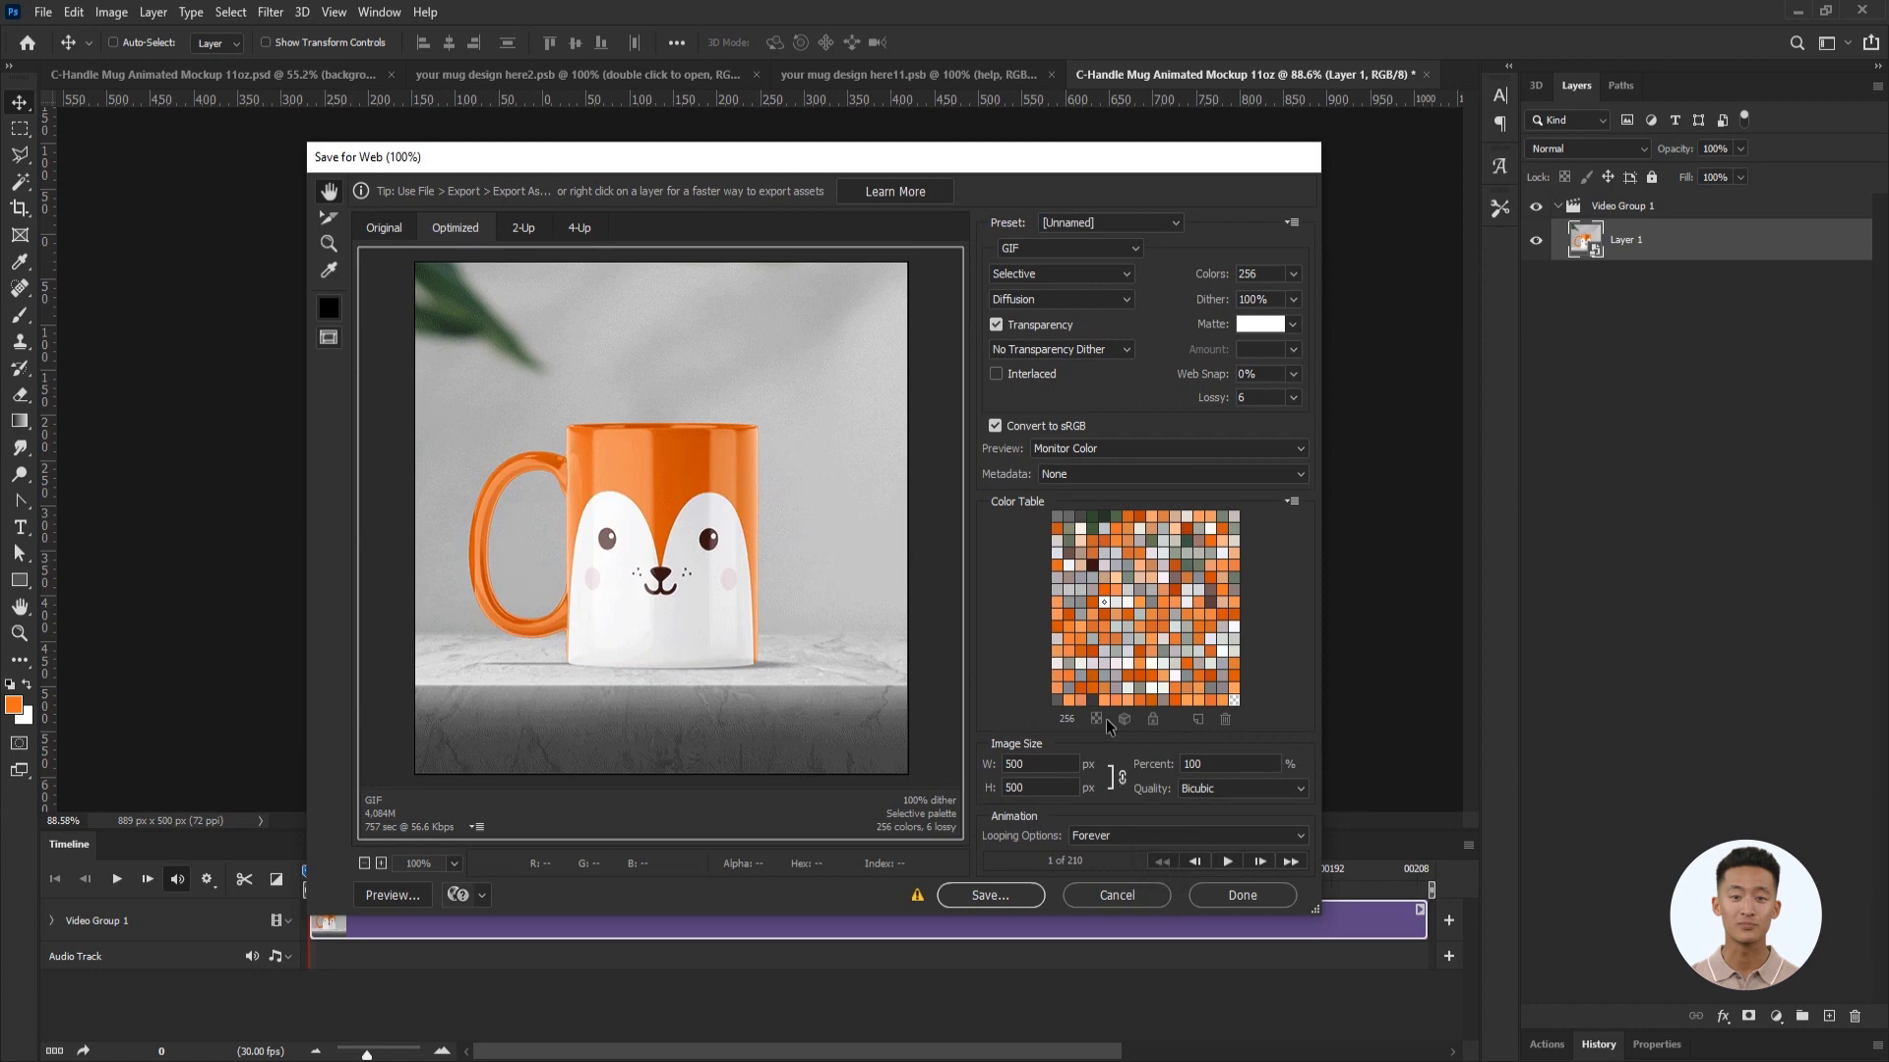
click(988, 895)
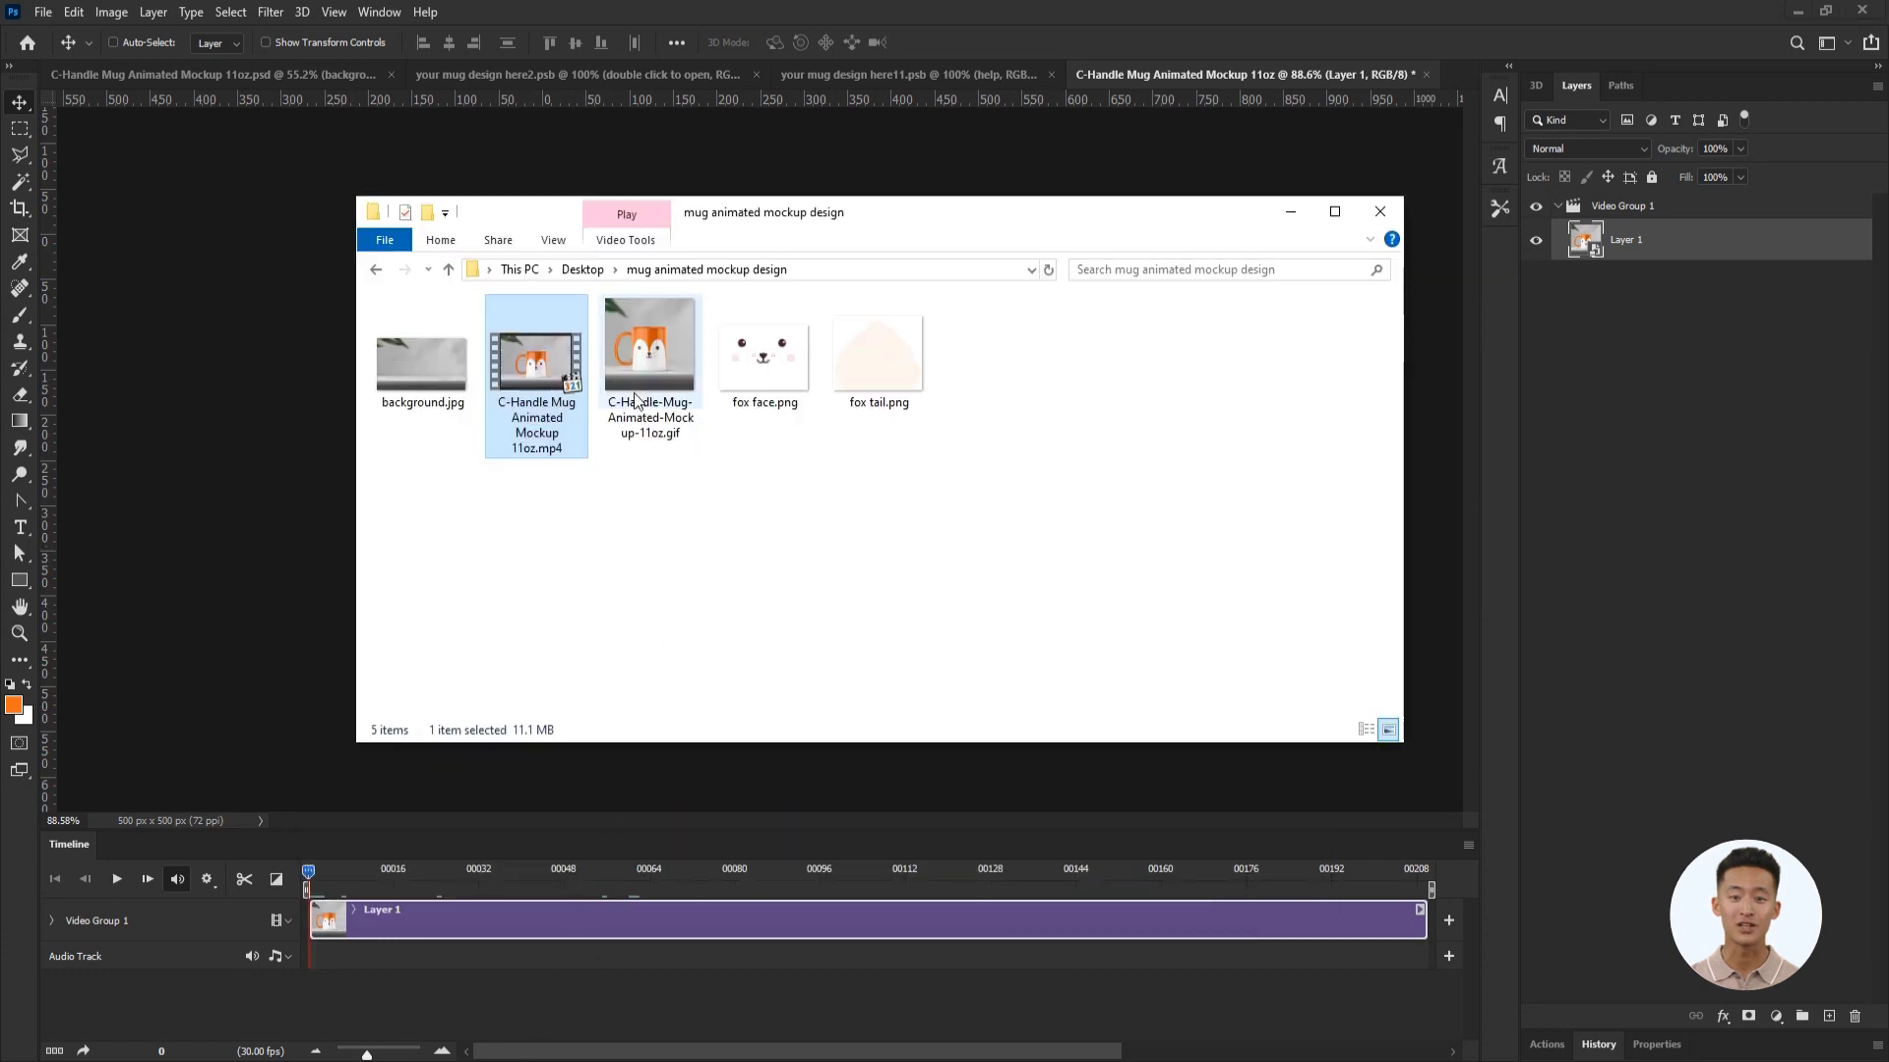
Open C-Handle-Mug-Animated-Mockup-11oz.gif in Windows Photos to watch the mug rotate.
double_click(651, 356)
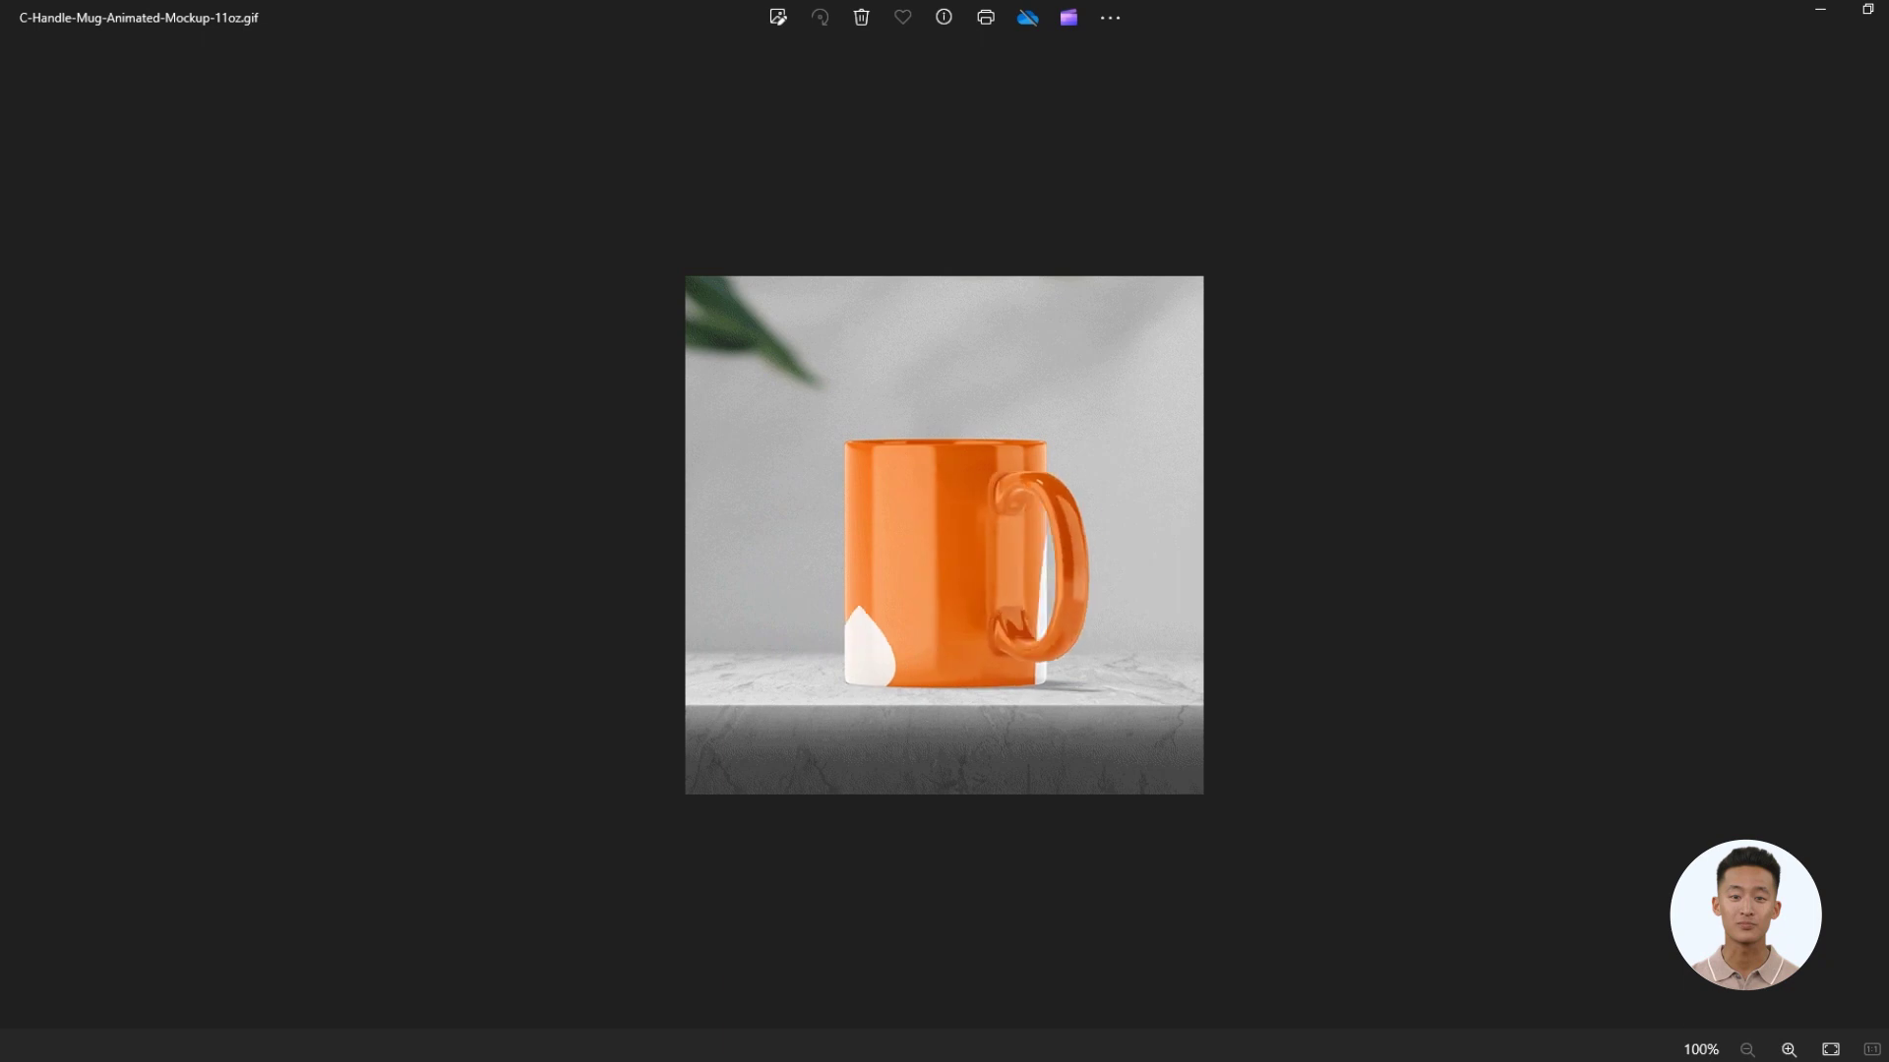